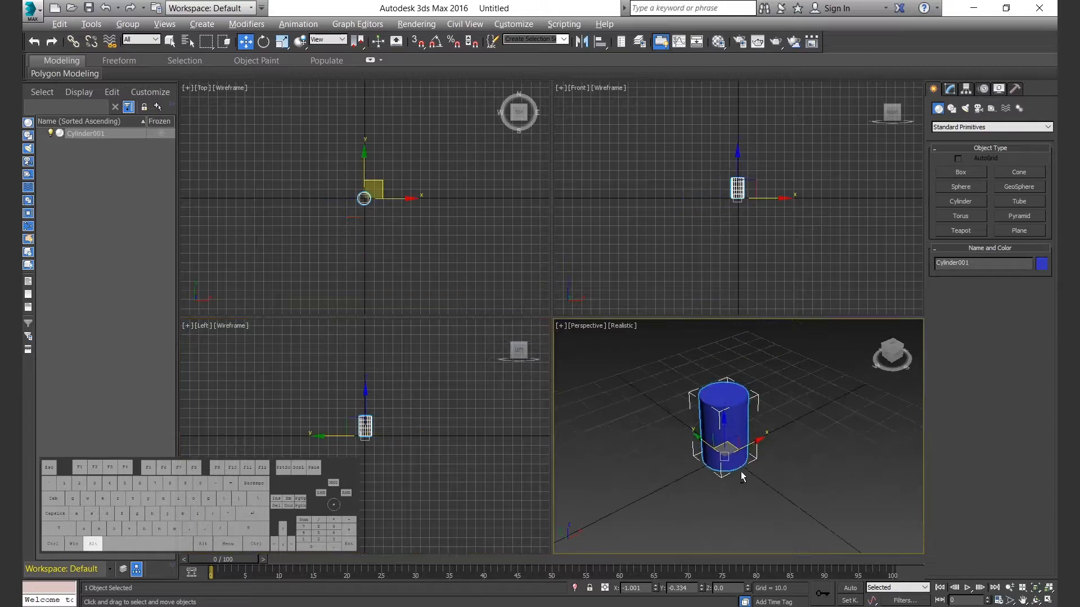
Set the cylinder's radius to 4, height to 20, height segments to 3, cap segments to 2 and sides to 8, with smoothing off.
click(950, 89)
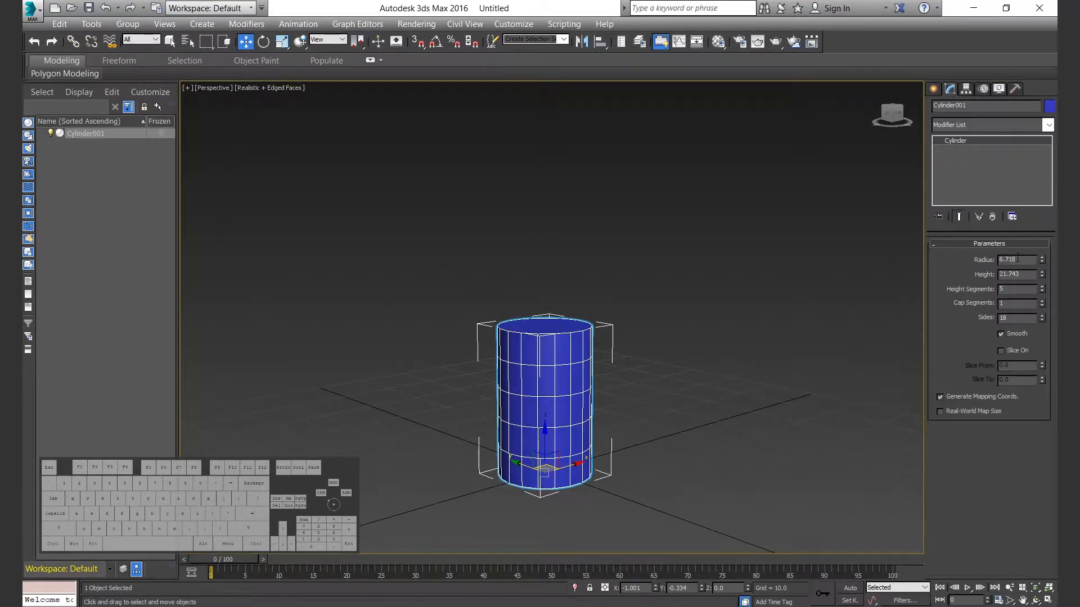
text(4)
key(Tab)
text(20)
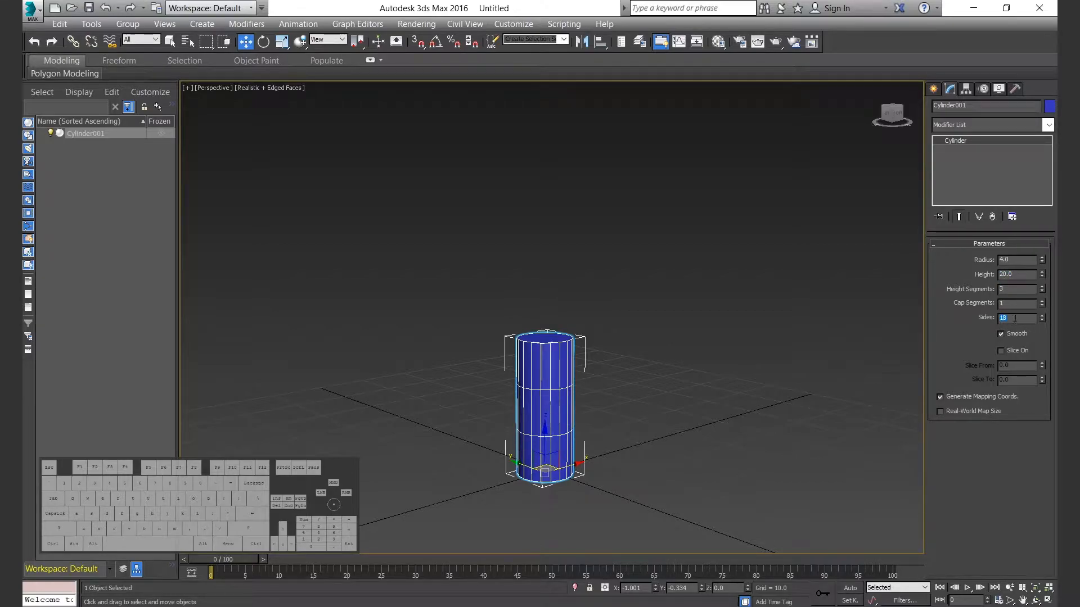
alt+middle_drag(659, 439, 658, 455)
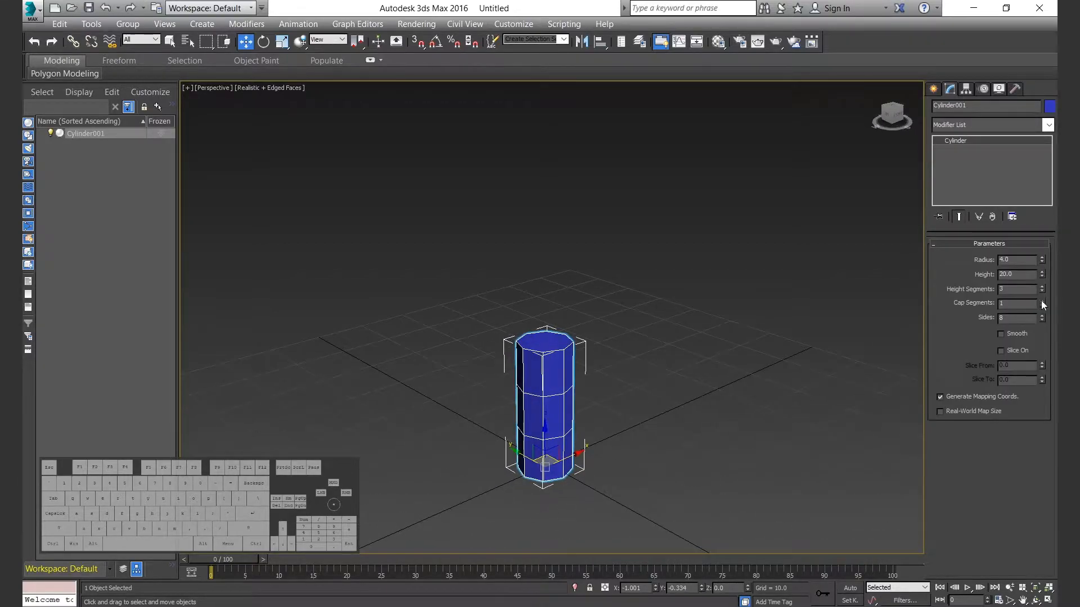
Apply an Edit Poly modifier to the cylinder.
click(976, 123)
key(e)
key(e)
key(e)
key(e)
key(Return)
Rename the cylinder Trunk and assign it a red object color.
drag(981, 108, 922, 105)
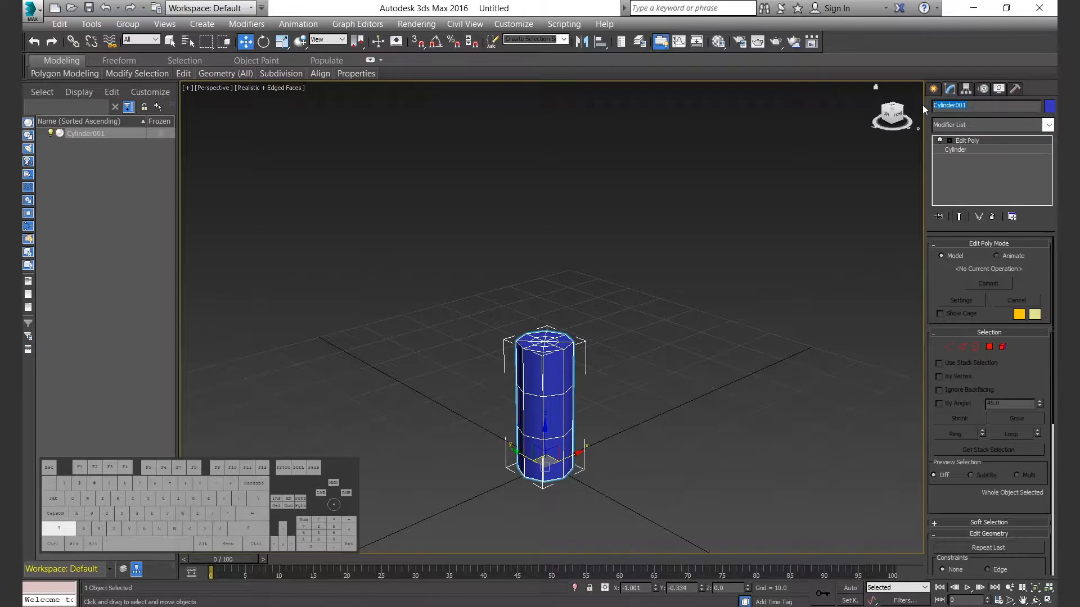
click(1049, 107)
click(484, 170)
click(640, 260)
Taper the trunk toward its upper end by scaling the upper vertex rows inward.
click(948, 347)
key(l)
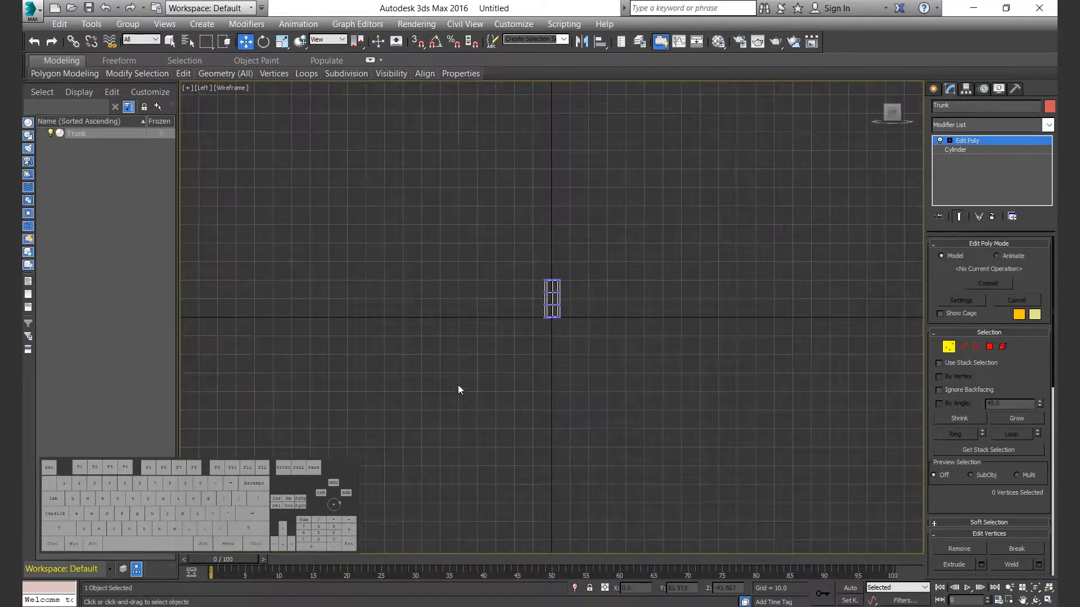
drag(639, 271, 647, 246)
key(t)
key(r)
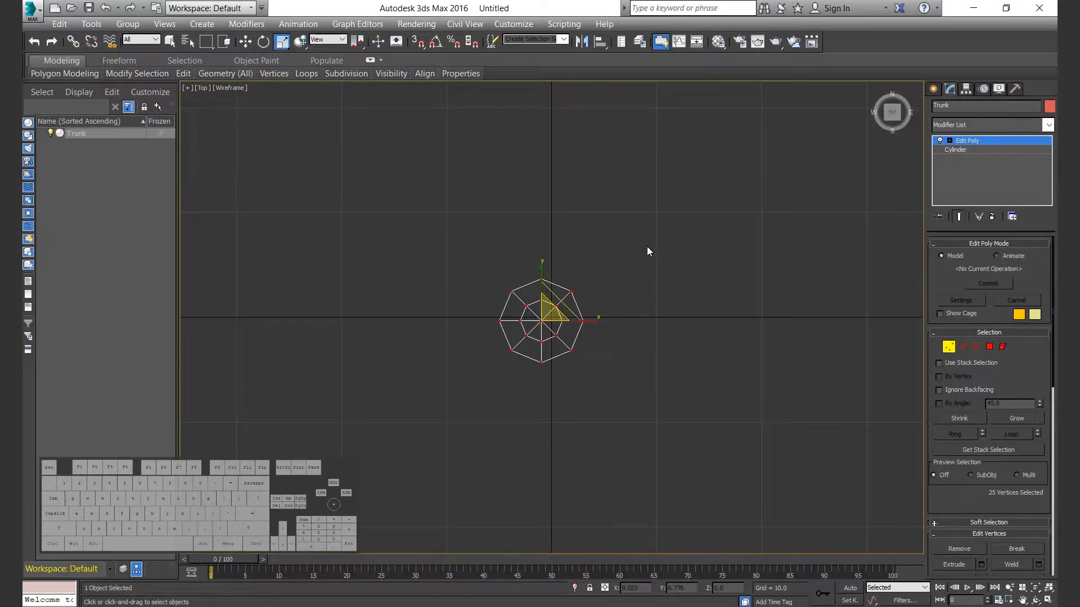
key(l)
drag(570, 196, 566, 202)
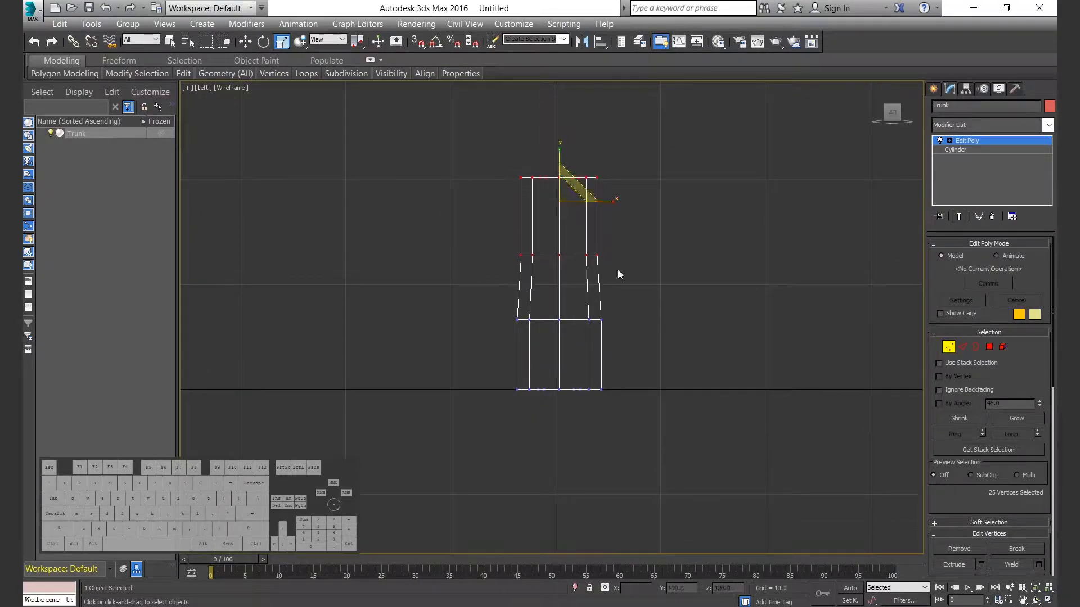
Bend the trunk in the left view by shifting its upper and lower vertex rows sideways.
click(949, 347)
click(608, 299)
click(597, 304)
key(1)
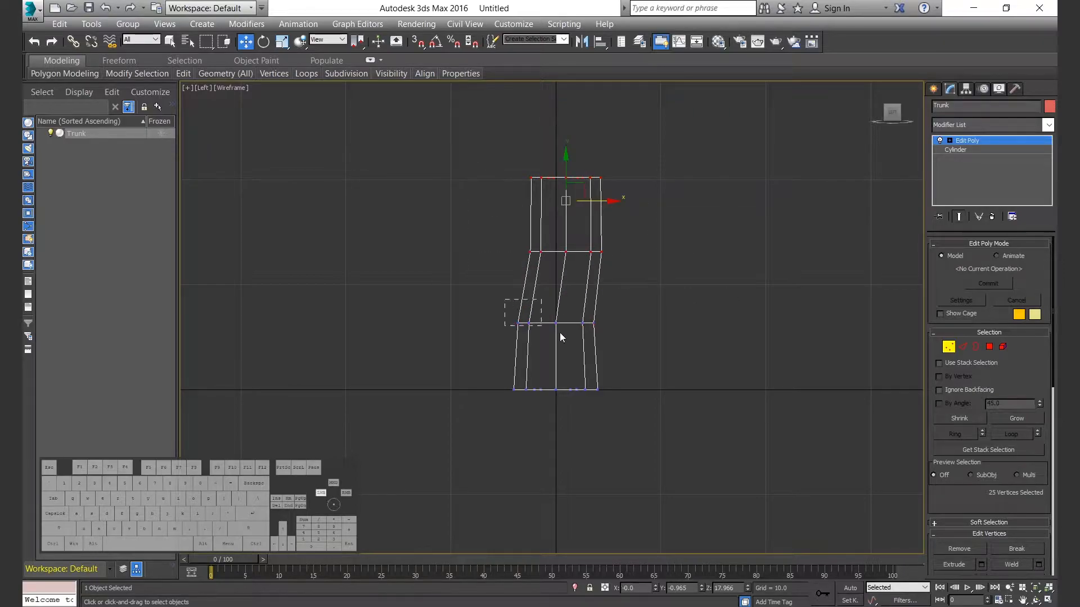
drag(607, 325, 609, 326)
Offset the trunk's vertex rows sideways in the front view to give it an irregular, slightly leaning profile.
key(alt+w)
click(770, 347)
key(alt+w)
alt+middle_drag(647, 385, 523, 419)
key(alt+w)
click(647, 218)
key(alt+w)
scroll(646, 219, up, 5)
scroll(462, 379, up, 3)
middle_drag(462, 379, 646, 269)
drag(399, 225, 638, 349)
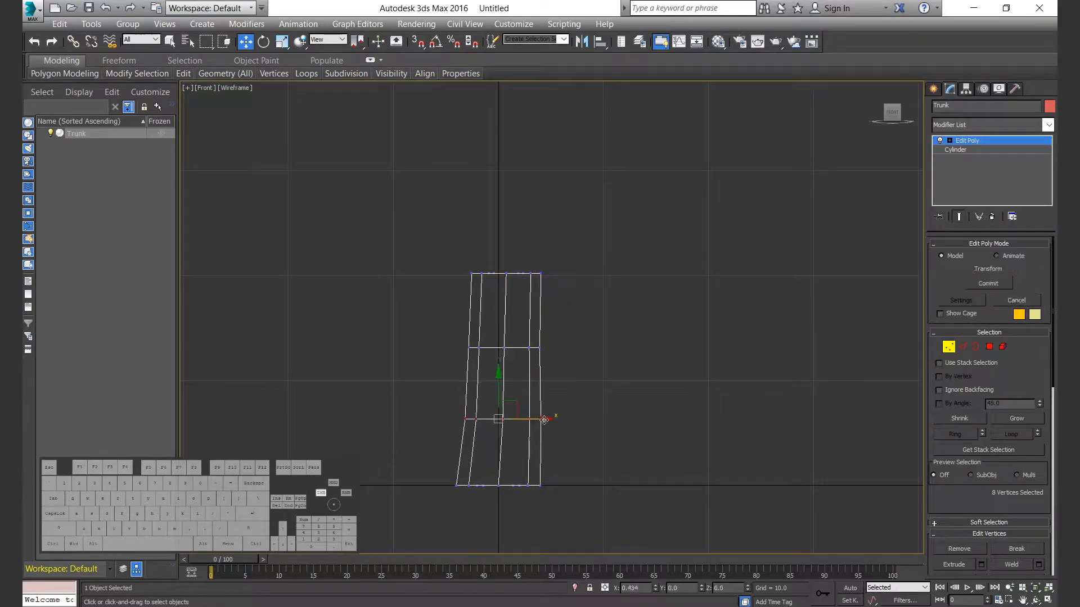
Select the entire trunk element in the perspective view and bring up its smoothing group options.
key(alt+w)
click(627, 390)
key(alt+w)
alt+middle_drag(627, 389, 684, 442)
click(591, 374)
scroll(990, 449, down, 10)
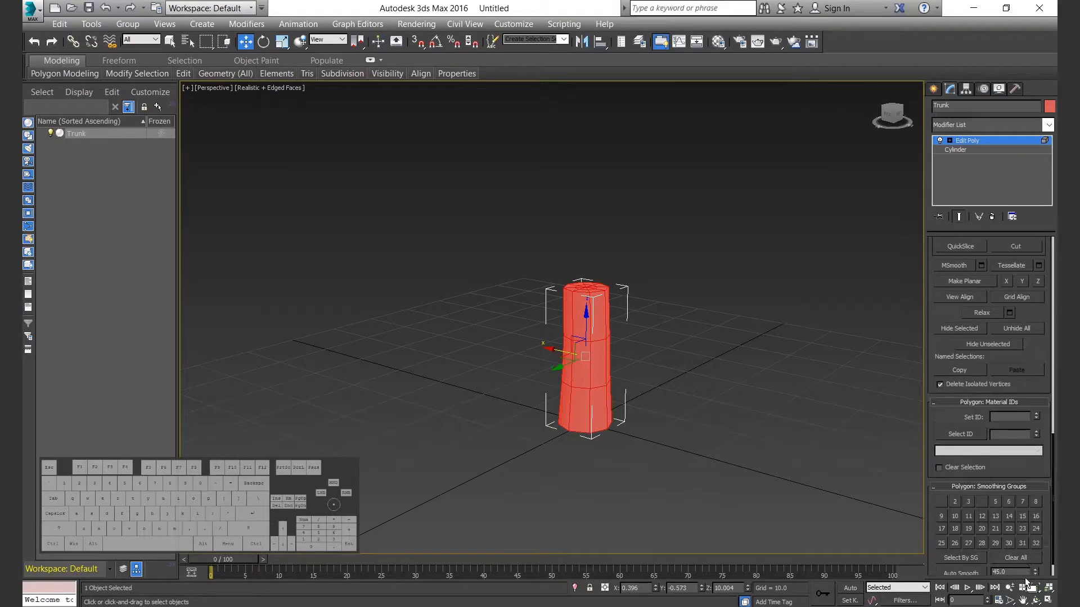
click(622, 422)
alt+middle_drag(622, 422, 703, 312)
Create a geosphere with a radius of about 12.5 beside the trunk.
click(933, 89)
drag(611, 436, 661, 454)
right_click(661, 455)
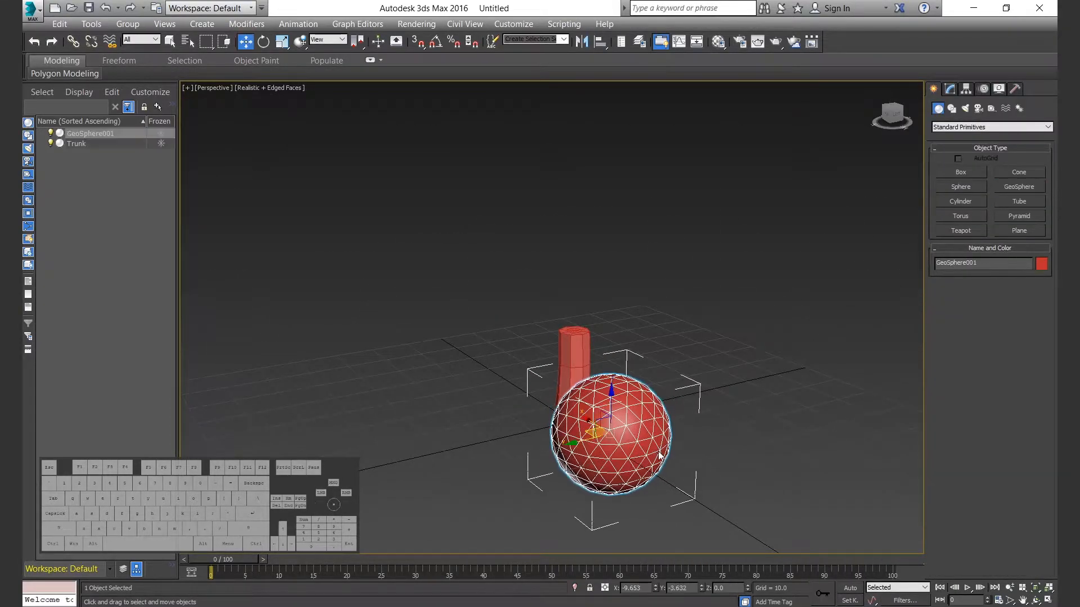
Rename the geosphere Shrub001 and assign it a teal green object color.
click(950, 88)
click(979, 105)
text(Shrub001)
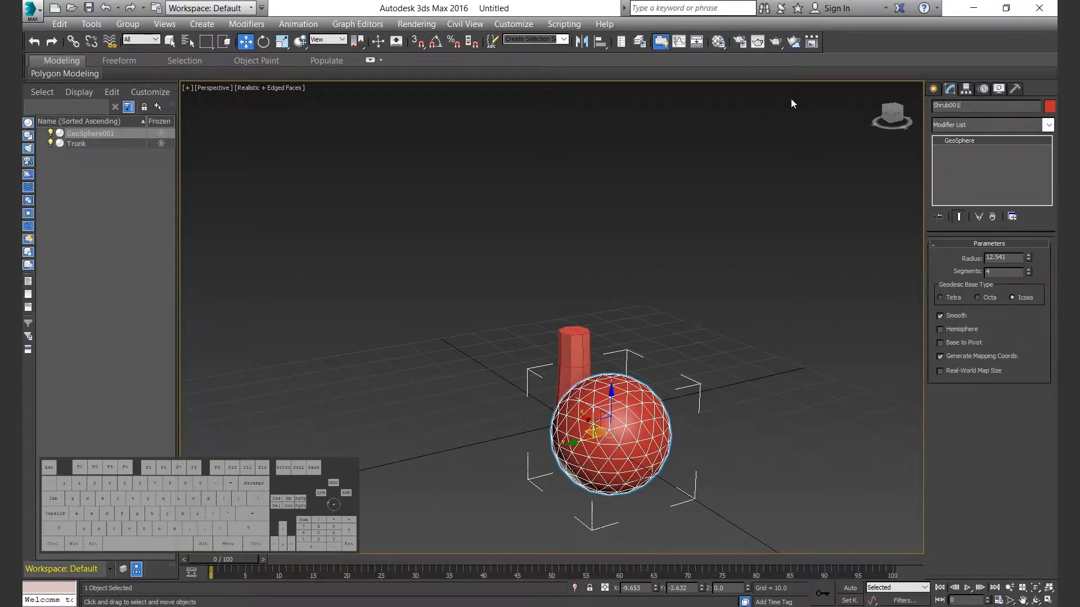
click(1050, 107)
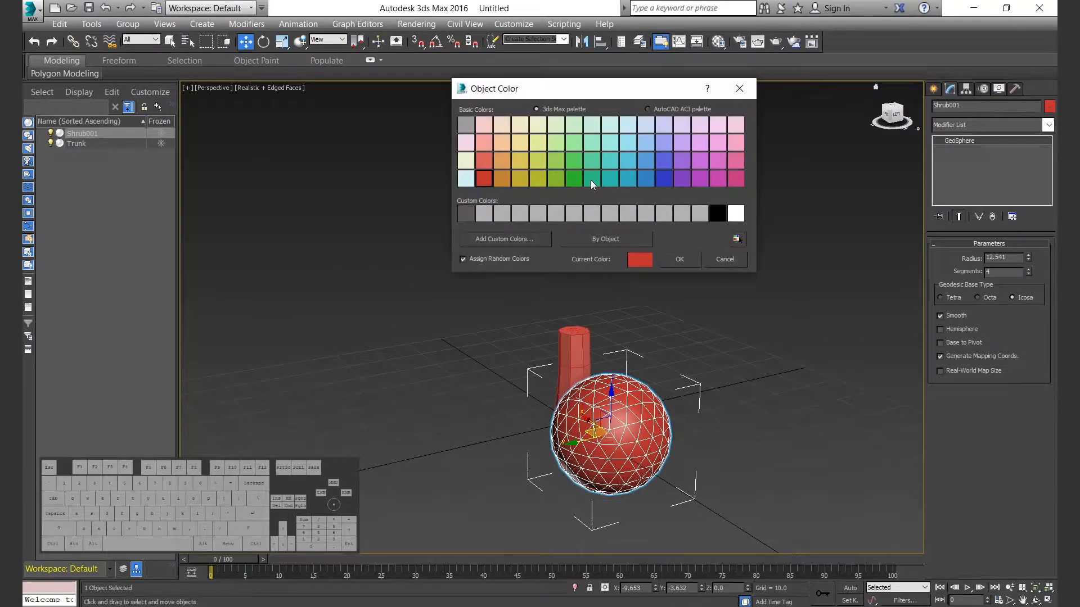
click(598, 180)
click(681, 259)
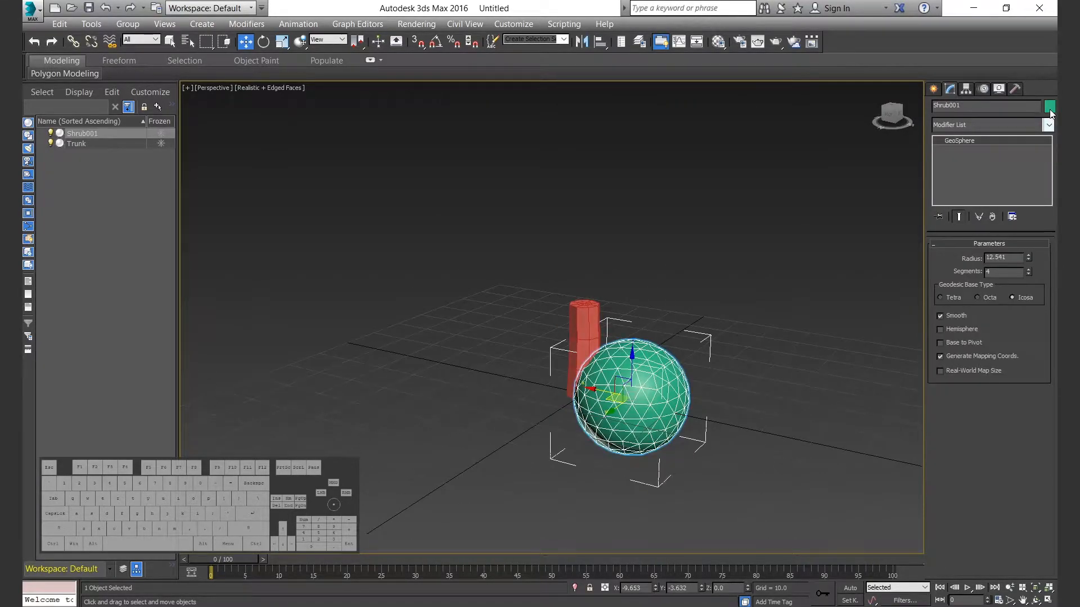
click(1049, 109)
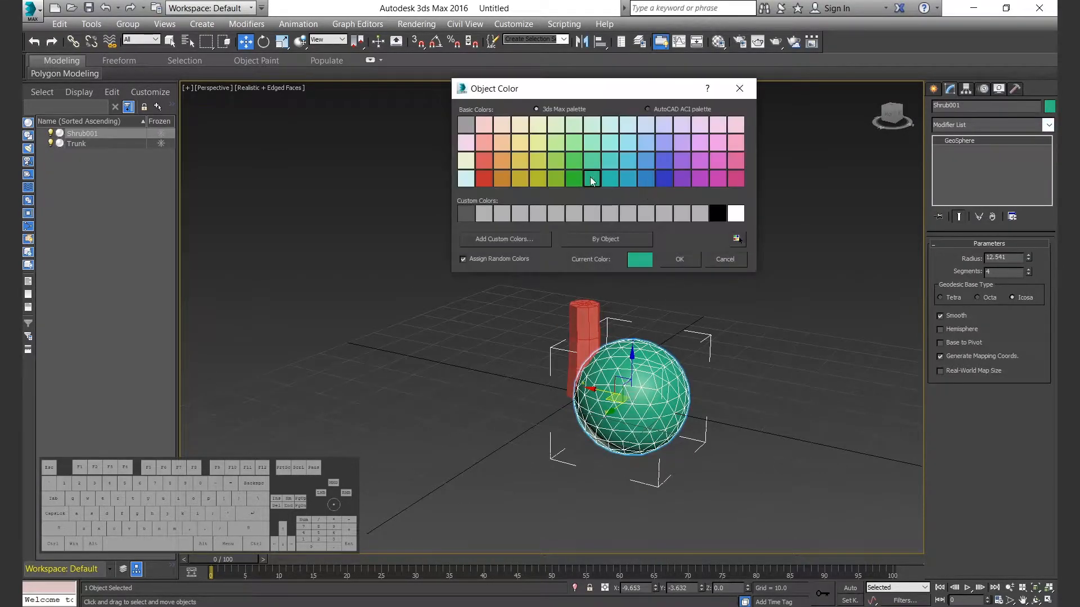
click(679, 260)
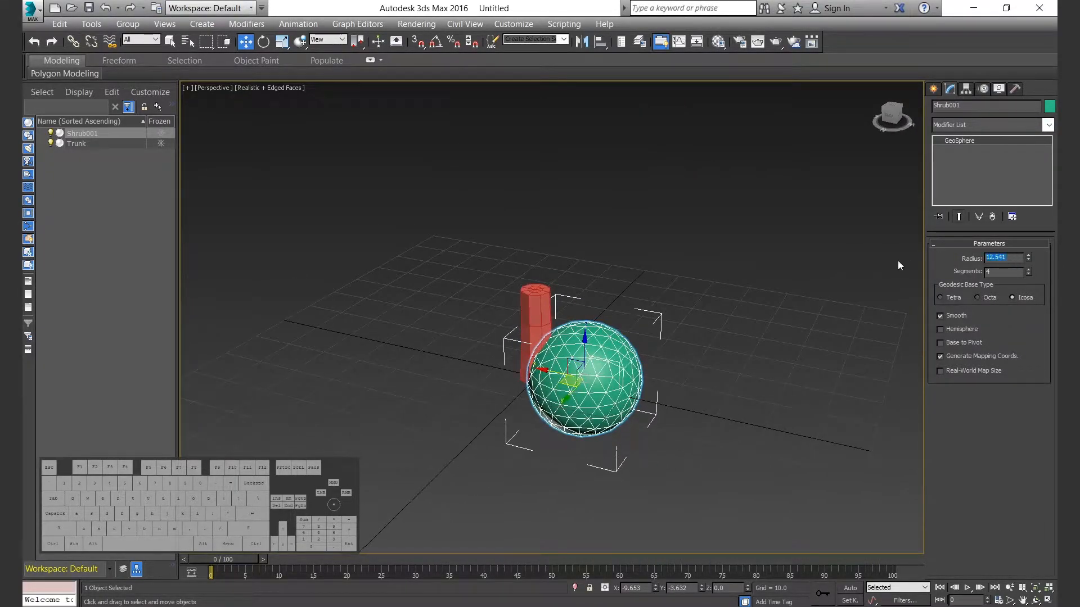
Set the shrub's geodesic base type to Tetra and its radius to 15.
text(20)
key(Tab)
click(940, 298)
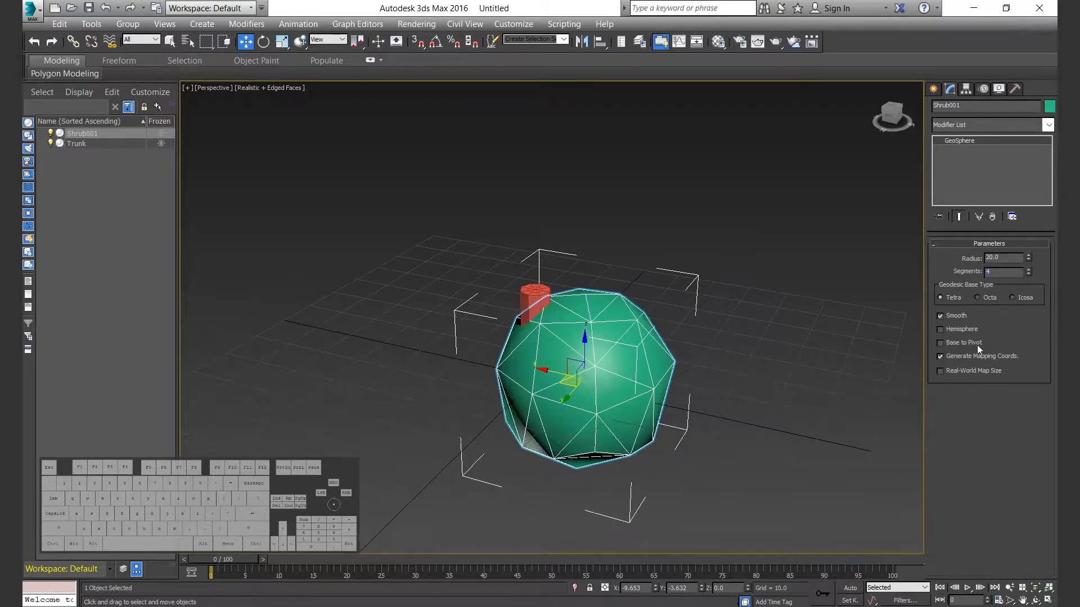
click(1028, 270)
click(1029, 269)
click(722, 390)
click(634, 395)
alt+middle_drag(640, 406, 635, 381)
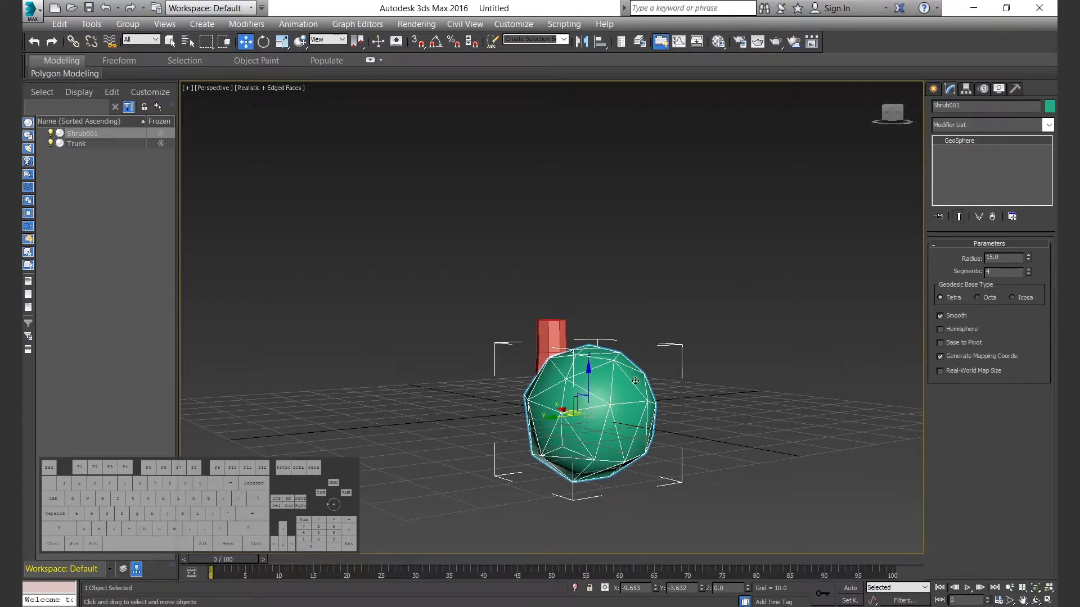
Center the shrub at the X and Y origin and raise it onto the upper end of the trunk.
right_click(701, 589)
right_click(655, 589)
drag(549, 375, 549, 228)
click(599, 341)
alt+middle_drag(585, 332, 617, 329)
middle_drag(616, 329, 616, 399)
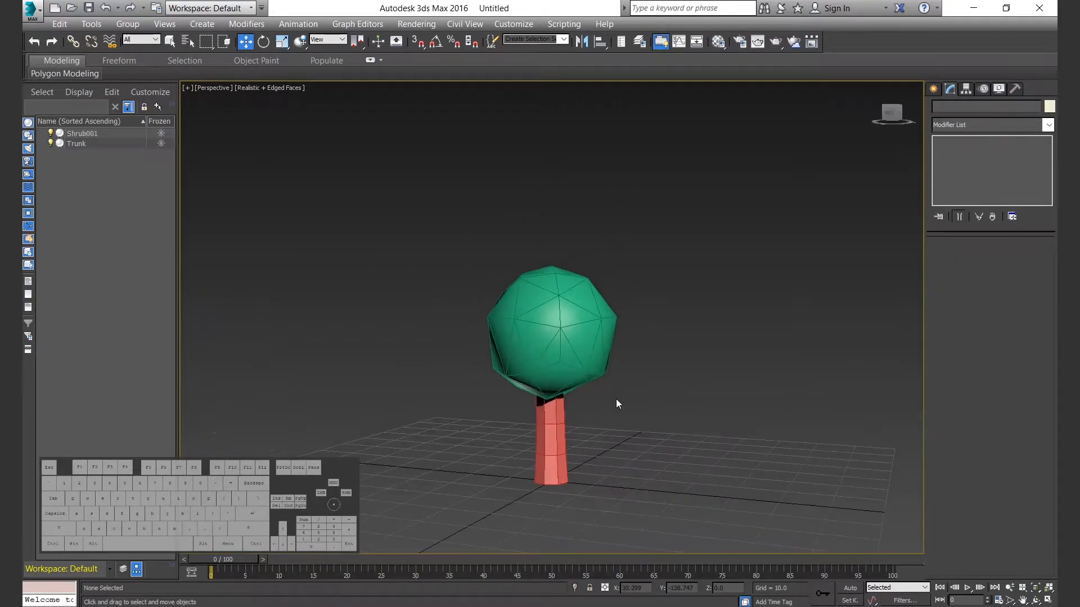
Clone the shrub upward in the left view, making four copies stacked above the original.
key(l)
scroll(348, 383, up, 5)
middle_drag(347, 383, 476, 528)
click(595, 280)
scroll(636, 375, down, 3)
middle_drag(636, 375, 615, 401)
shift+drag(581, 324, 590, 251)
click(577, 315)
click(577, 315)
click(577, 315)
click(540, 369)
scroll(709, 362, down, 3)
click(754, 334)
scroll(765, 326, up, 3)
Give the four copies radii of 13, 11, 10 and 8 going up and fewer segments, with a one-segment Icosa at the peak.
click(566, 322)
click(518, 241)
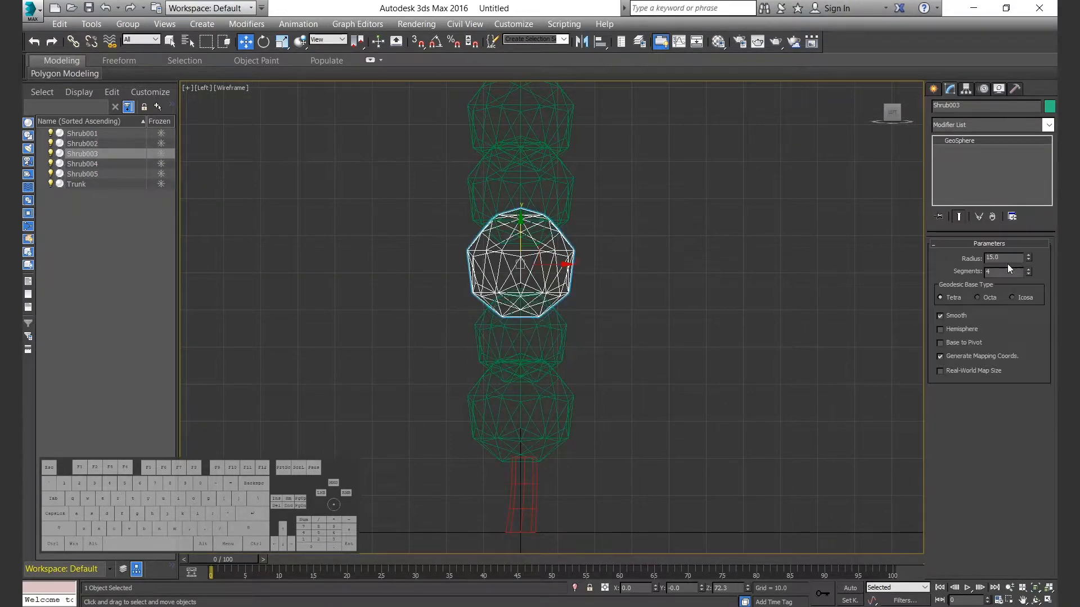
click(571, 191)
drag(1004, 258, 930, 259)
text(10)
click(570, 122)
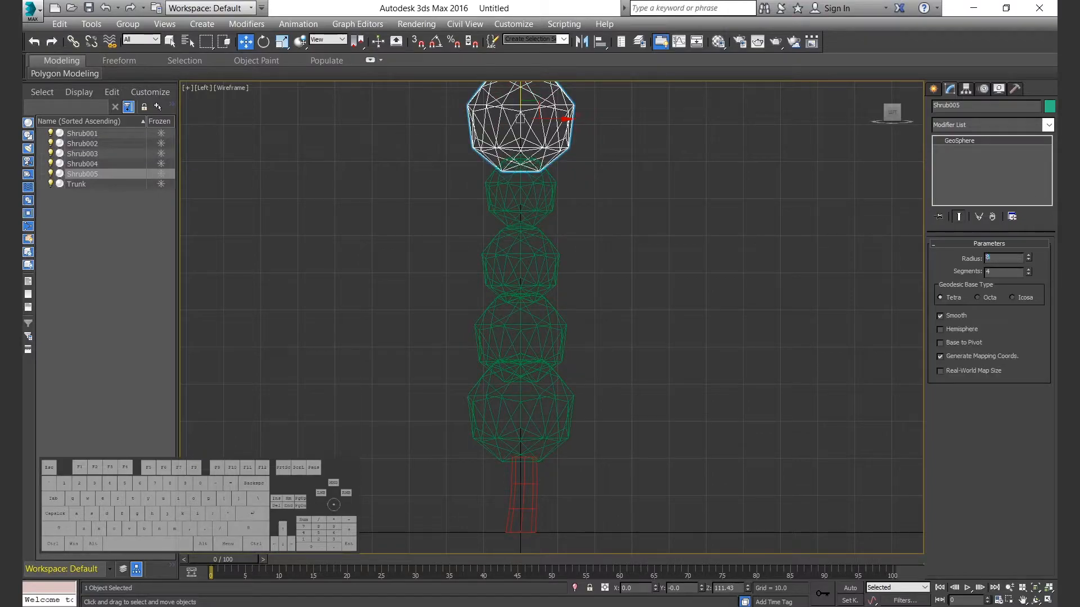
click(567, 334)
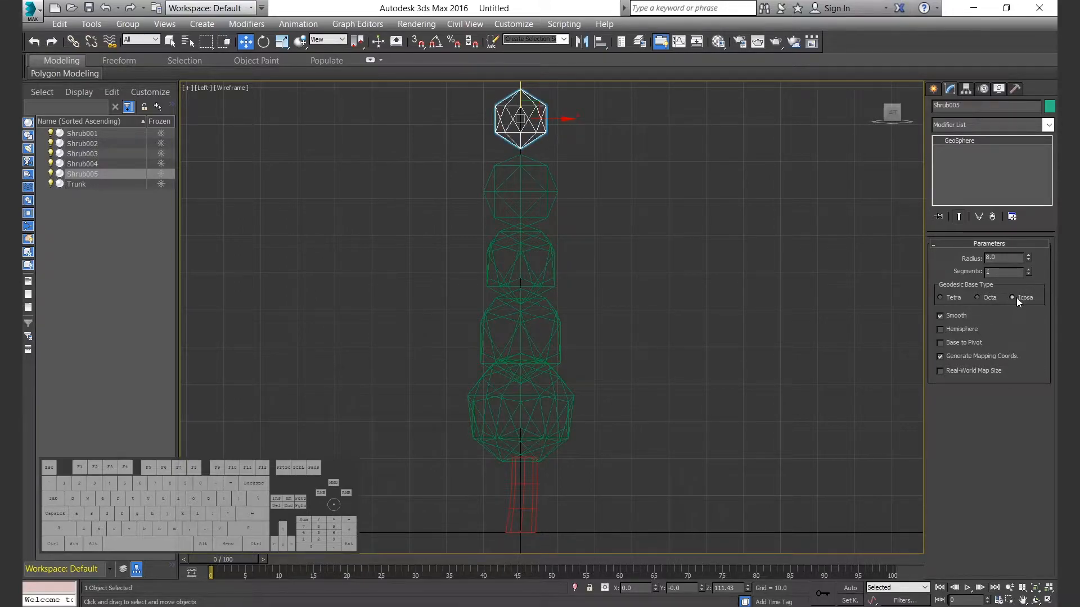
Move the upper shrubs down the stack so they overlap each other closely.
click(564, 114)
drag(521, 102, 521, 152)
ctrl+click(531, 188)
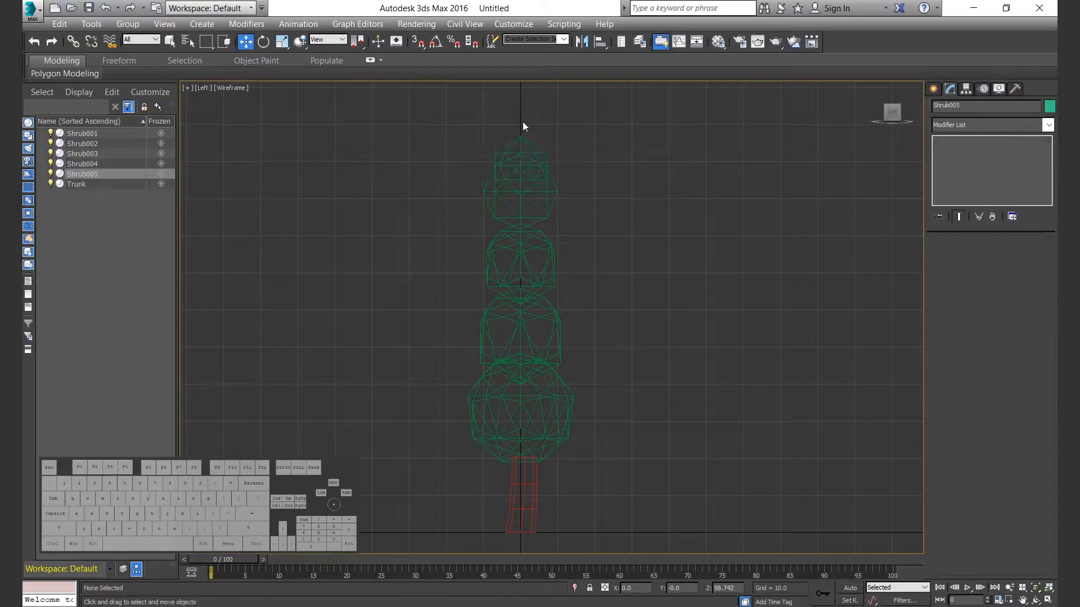
ctrl+click(531, 148)
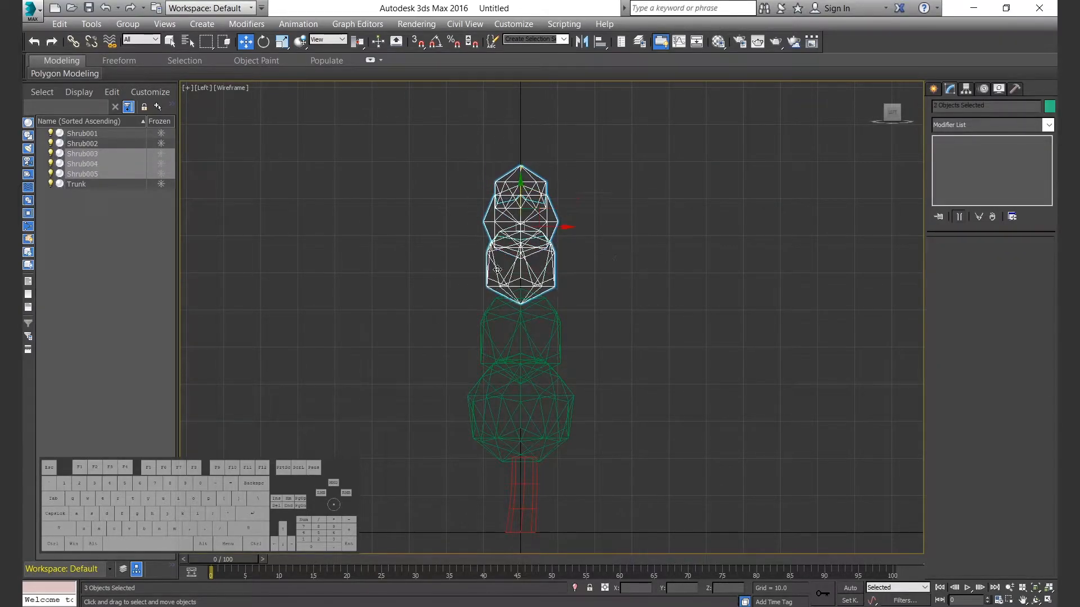
drag(523, 231, 523, 209)
drag(575, 339, 488, 357)
drag(523, 299, 497, 293)
drag(522, 216, 522, 226)
Clone the large lowest shrub in the perspective view and place the copy to one side of it.
key(alt+w)
click(733, 390)
Arrange the lowest shrubs around the trunk in the top view, spreading them outward.
key(alt+w)
scroll(703, 374, down, 3)
alt+middle_drag(636, 348, 605, 340)
scroll(605, 341, up, 3)
click(579, 337)
click(549, 423)
mouse_move(532, 392)
mouse_down()
mouse_move(501, 406)
mouse_move(548, 406)
mouse_up()
click(576, 317)
click(540, 368)
Add another copy of the large lowest shrub and position it around the trunk.
alt+middle_drag(554, 365, 523, 394)
click(569, 380)
drag(641, 382, 594, 367)
key(ctrl+z)
click(562, 383)
click(657, 383)
alt+middle_drag(655, 380, 596, 323)
key(alt+w)
scroll(429, 267, up, 5)
key(alt+w)
middle_drag(352, 151, 486, 422)
drag(464, 418, 431, 359)
click(463, 349)
Scale the lowest shrubs individually, Shrub006 to about 108% and Shrub007 to about 103%.
key(r)
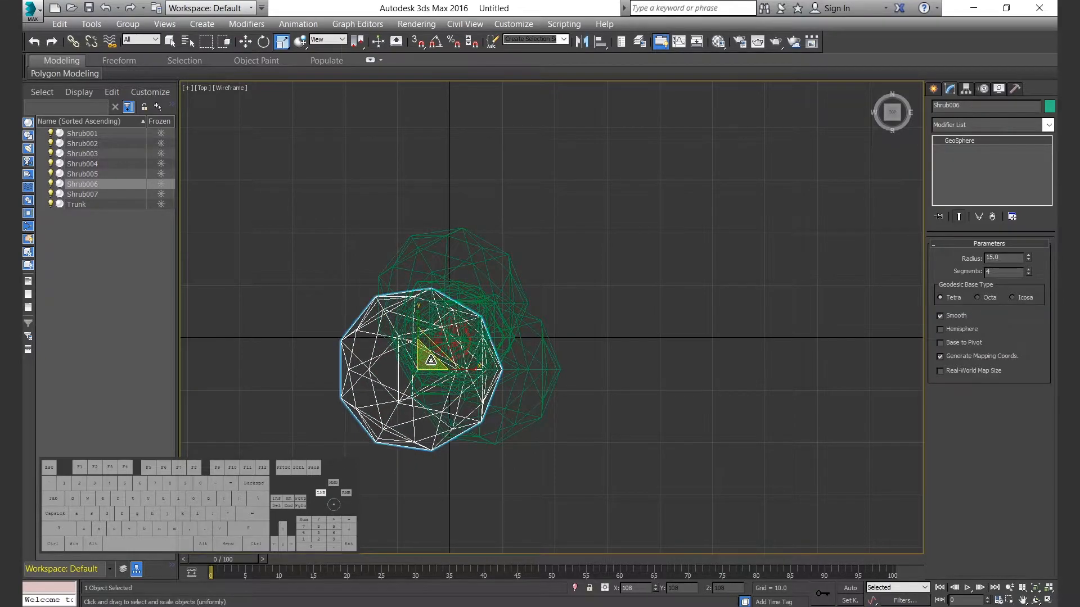
click(470, 260)
drag(457, 293, 458, 299)
drag(600, 346, 533, 380)
drag(496, 370, 496, 367)
Lower Shrub007 slightly in the perspective view, then clear the selection.
key(alt+w)
middle_click(716, 479)
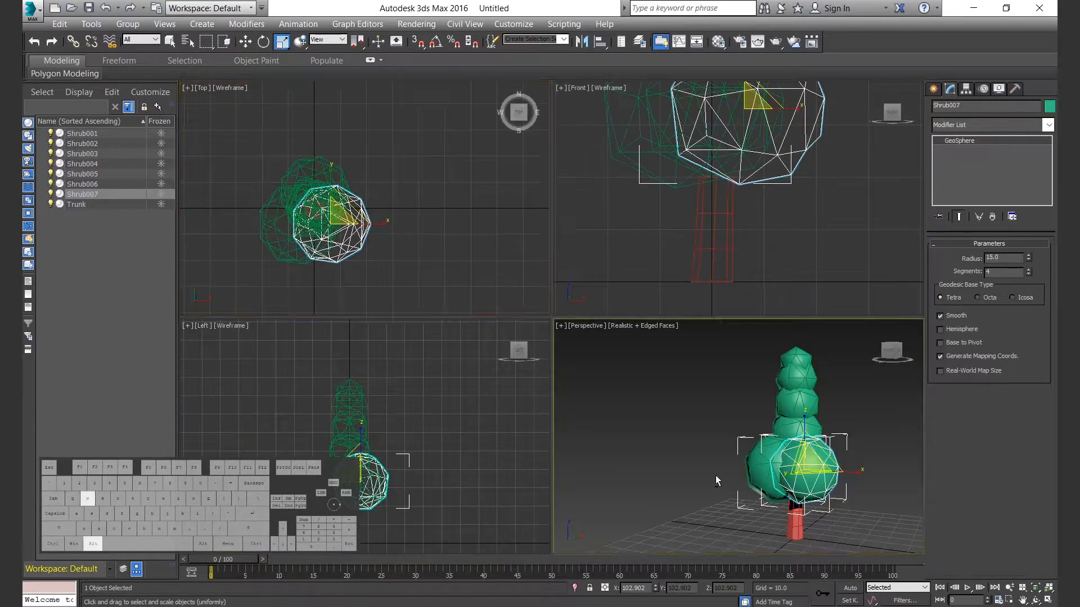
key(alt+w)
key(w)
drag(684, 358, 684, 376)
alt+middle_drag(686, 380, 810, 410)
click(772, 392)
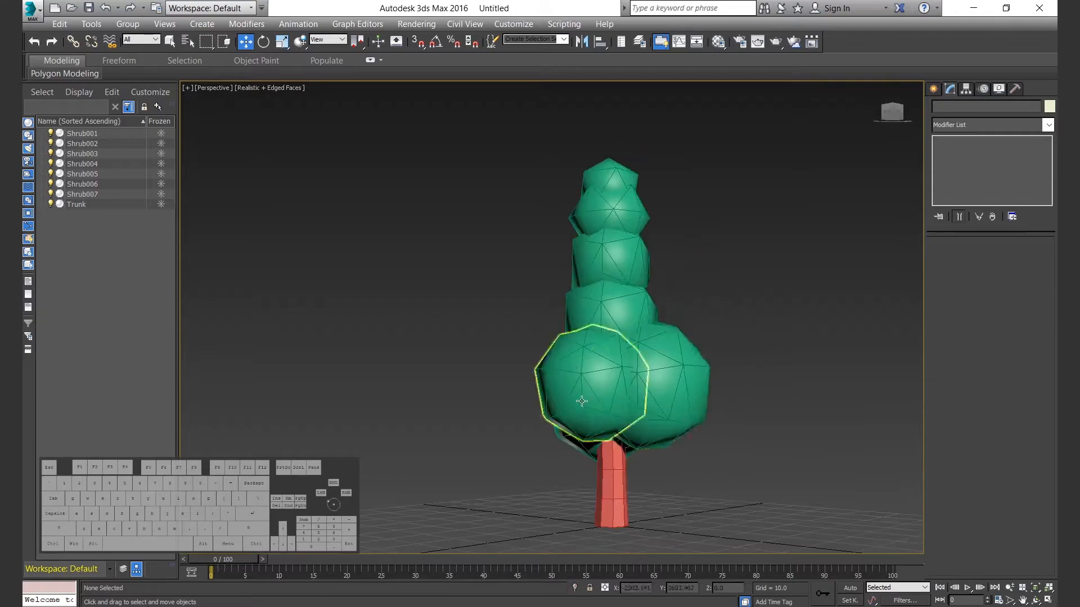
Adjust the position of the neighboring lowest shrub, moving it slightly downward.
click(598, 405)
alt+middle_drag(598, 405, 621, 404)
scroll(613, 394, up, 4)
drag(598, 326, 598, 333)
alt+middle_drag(710, 360, 613, 337)
Clone the second-tier shrub and place the copy beside it above the lowest cluster.
click(611, 273)
scroll(610, 272, down, 4)
mouse_move(611, 272)
alt+middle_down()
mouse_move(666, 335)
mouse_move(697, 335)
alt+middle_up()
shift+drag(605, 312, 567, 338)
key(Return)
Rescale the second-tier shrub Shrub002 slightly and shift it outward beside its copy.
alt+middle_drag(647, 326, 610, 352)
click(636, 343)
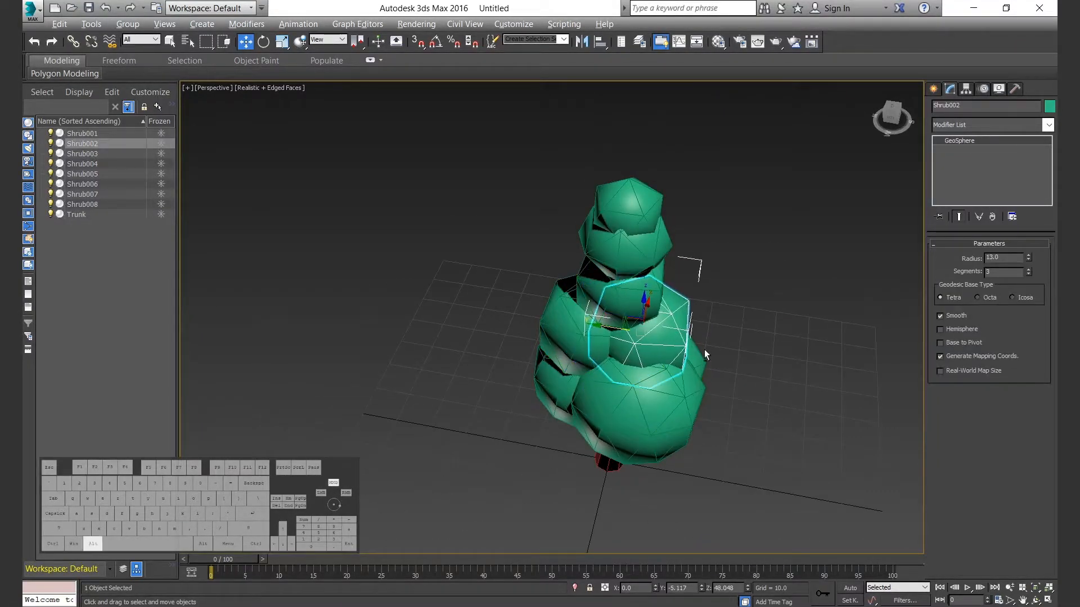
scroll(656, 328, down, 5)
scroll(630, 305, up, 8)
key(r)
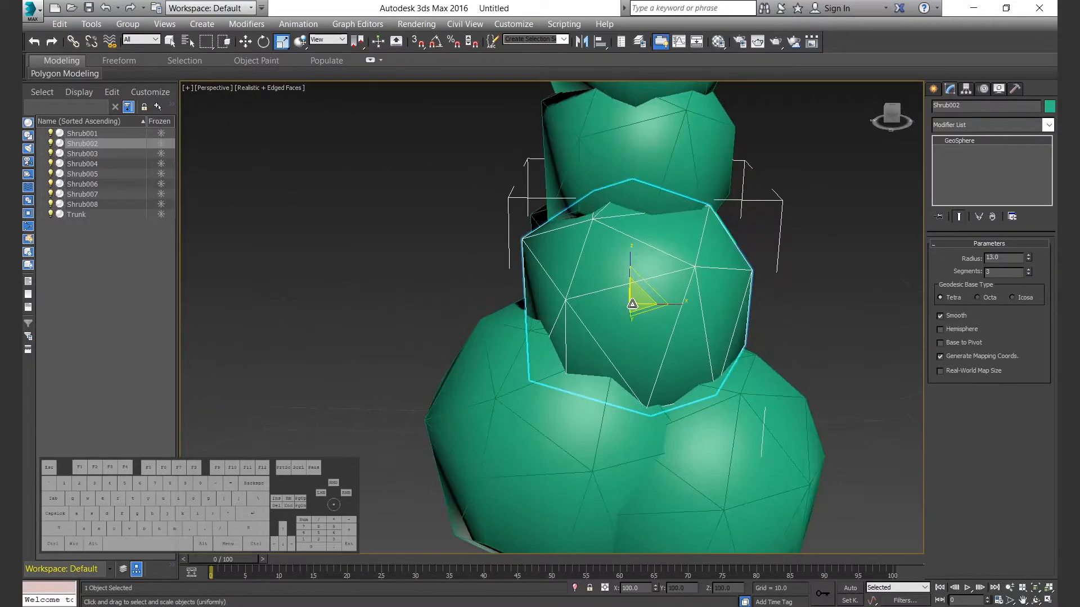
drag(630, 304, 635, 313)
key(w)
scroll(652, 315, down, 4)
alt+middle_drag(696, 319, 667, 315)
drag(641, 292, 637, 307)
alt+middle_drag(637, 307, 610, 304)
Reposition the third-tier shrub Shrub003 and the shrubs above it in the left view.
click(677, 211)
scroll(681, 217, down, 3)
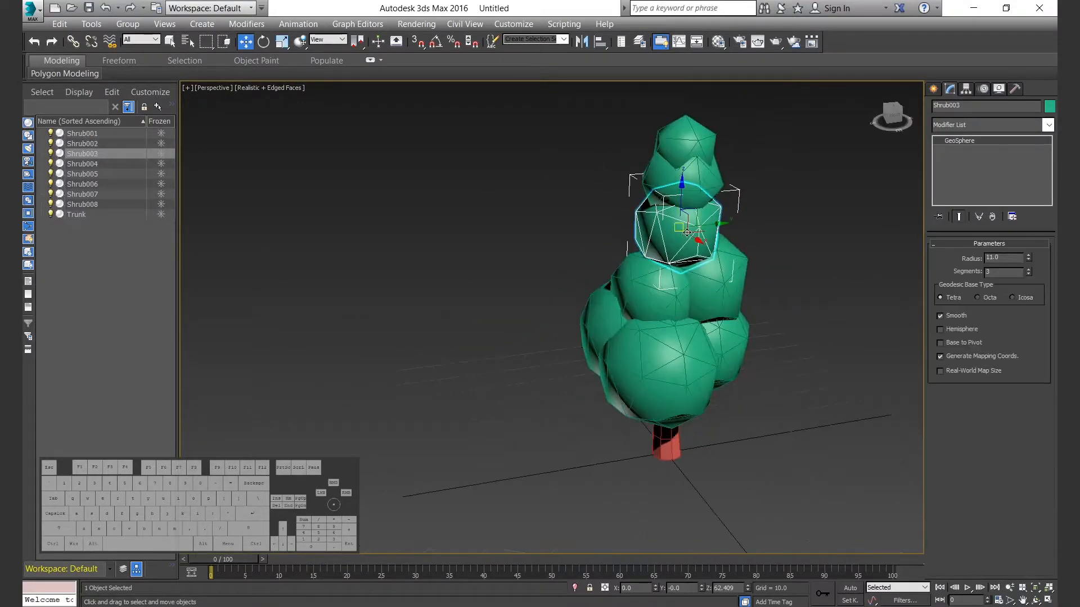
key(l)
key(F3)
scroll(557, 287, up, 4)
click(569, 168)
drag(569, 162, 540, 309)
key(i)
click(549, 212)
key(w)
Return to the perspective view and rotate a second-tier shrub slightly.
key(alt+w)
click(646, 349)
key(alt+w)
alt+middle_drag(646, 315, 663, 285)
click(575, 323)
key(e)
drag(597, 360, 592, 365)
Rotate the neighboring middle shrubs so their facets vary around the trunk.
click(524, 356)
drag(531, 354, 562, 365)
alt+middle_drag(568, 364, 687, 368)
click(608, 315)
drag(607, 315, 604, 321)
alt+middle_drag(607, 323, 657, 334)
Raise Shrub004 and the topmost shrub so they stack above the third tier.
key(w)
click(612, 267)
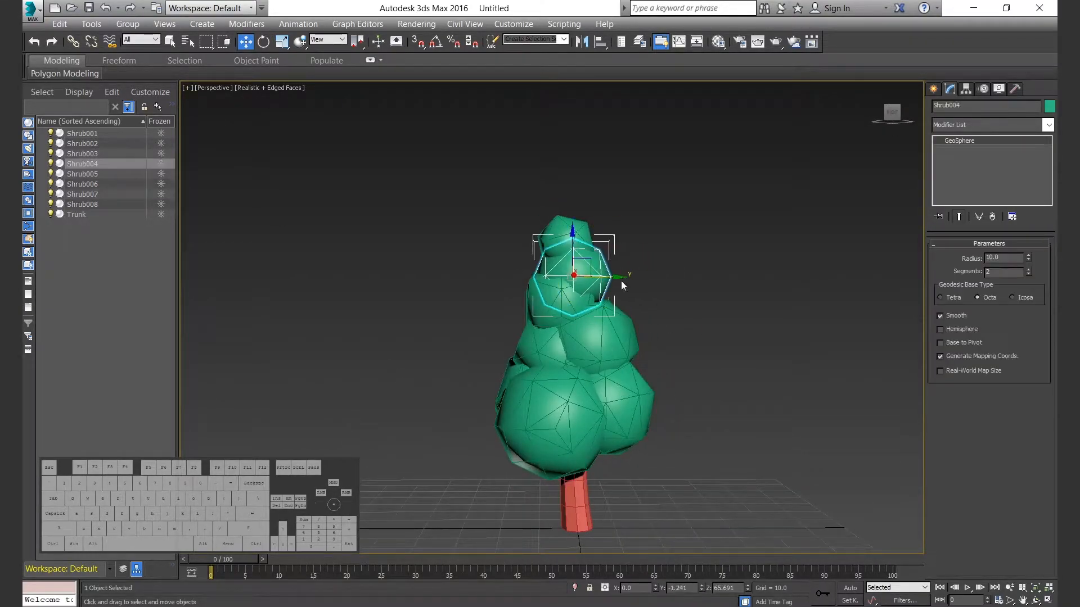
click(569, 188)
alt+middle_drag(569, 189, 492, 194)
Shift the lowest-tier shrub Shrub007 slightly sideways around the trunk.
click(631, 424)
alt+middle_drag(631, 425, 615, 429)
key(r)
alt+middle_drag(700, 441, 559, 509)
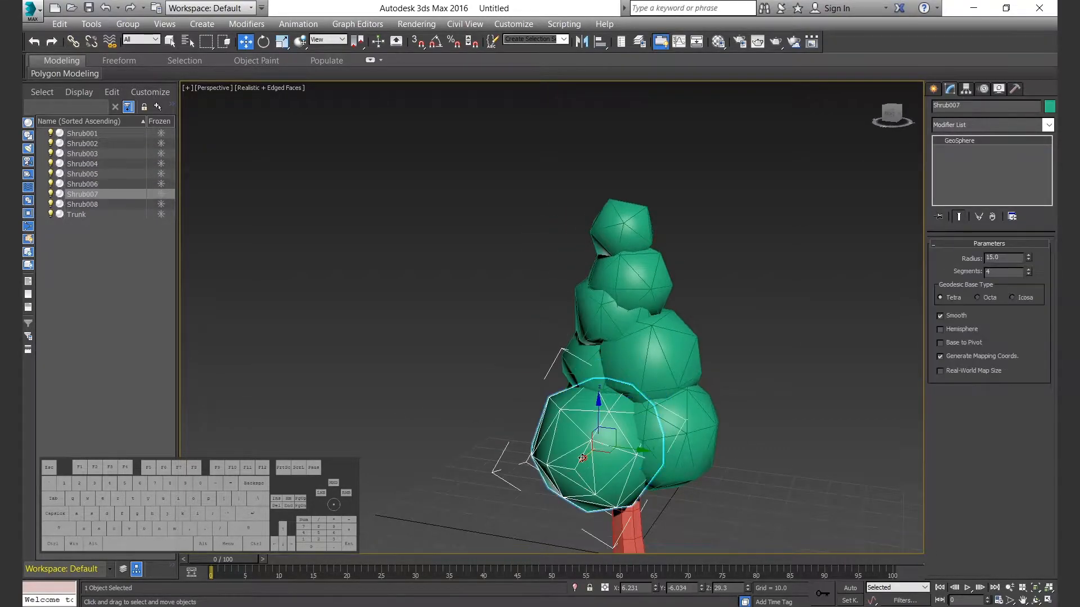
Clear the selection and reposition another lowest-tier shrub on the opposite side of the tree.
click(738, 417)
alt+middle_drag(738, 417, 827, 429)
click(500, 398)
alt+middle_drag(500, 398, 468, 381)
drag(468, 382, 465, 382)
alt+middle_drag(465, 382, 413, 385)
Nudge the lower and second-tier shrubs slightly to even out how they overlap.
click(601, 394)
mouse_move(602, 393)
alt+middle_down()
mouse_move(562, 398)
mouse_move(652, 402)
mouse_move(608, 388)
alt+middle_up()
click(568, 355)
alt+middle_drag(684, 372, 634, 351)
click(624, 344)
drag(608, 328, 624, 333)
Adjust the placement of the middle shrub above the second tier, then clear the selection.
click(709, 388)
alt+middle_drag(636, 410, 607, 388)
click(625, 316)
middle_drag(625, 318, 673, 389)
click(628, 315)
click(738, 311)
Clone a second-tier shrub of radius 13 as one independent copy named Shrub009 on the sparse side of the tree.
scroll(669, 374, up, 3)
click(554, 352)
alt+middle_drag(553, 352, 523, 388)
shift+drag(478, 363, 415, 389)
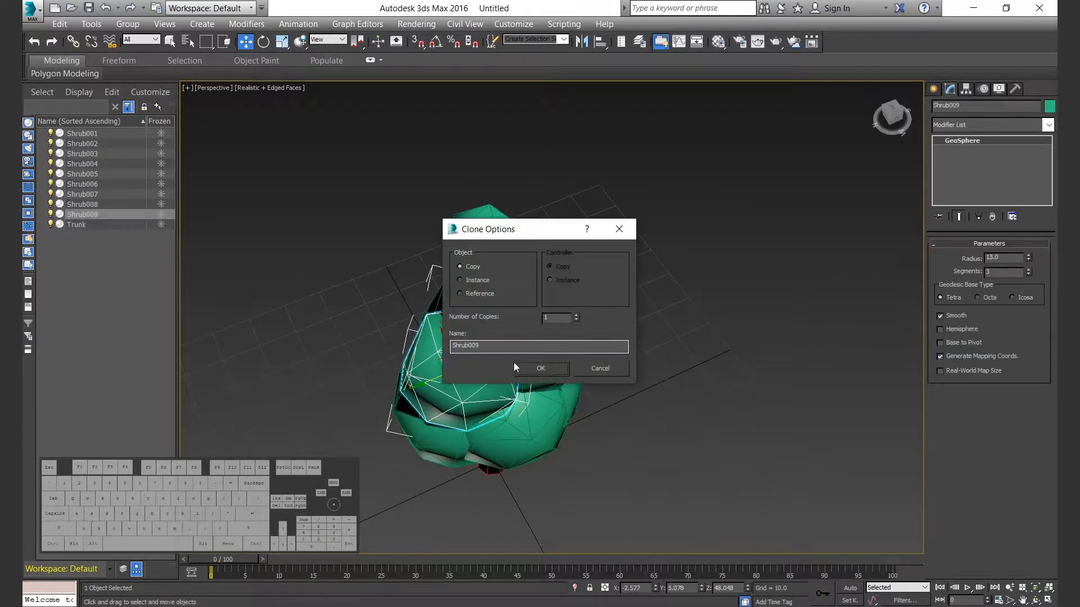
click(539, 367)
alt+middle_drag(540, 428, 506, 388)
Scale Shrub009 down and move it into the gap beside the second tier.
key(r)
drag(466, 358, 468, 376)
key(w)
click(613, 388)
mouse_move(613, 388)
alt+middle_down()
mouse_move(568, 380)
mouse_move(554, 355)
alt+middle_up()
scroll(554, 354, down, 4)
middle_drag(554, 354, 675, 332)
scroll(674, 332, up, 4)
Clone the small shrub as Shrub010 to fill another gap in the middle foliage, then clear the selection.
click(693, 316)
shift+drag(691, 243, 691, 244)
key(Return)
mouse_move(688, 244)
alt+middle_down()
mouse_move(653, 256)
mouse_move(638, 246)
alt+middle_up()
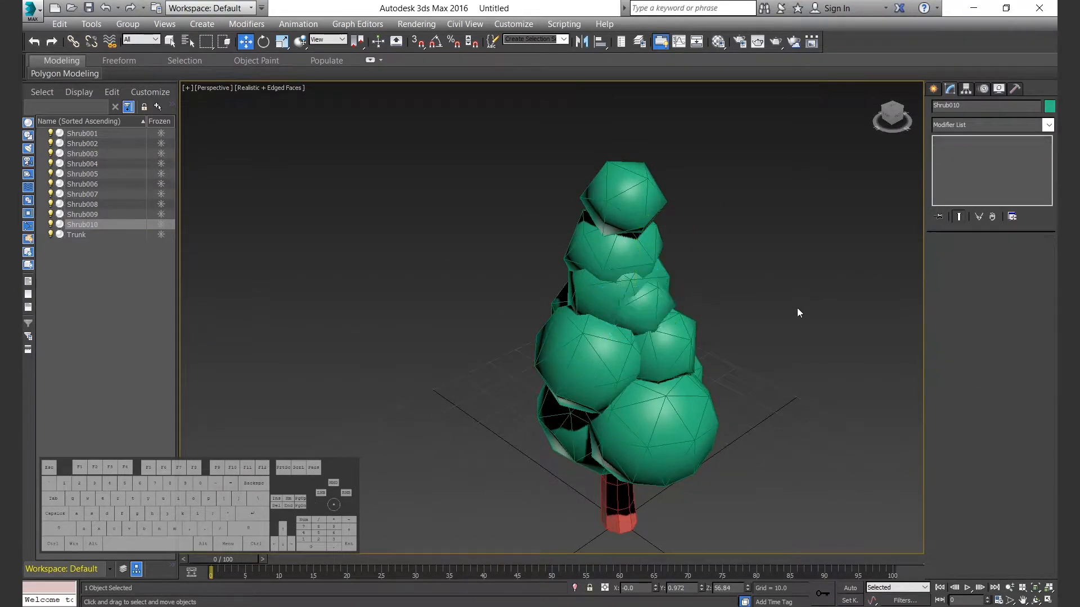
click(794, 312)
Reposition a lower shrub in small moves to close the gaps in the foliage, then deselect it.
scroll(647, 320, up, 2)
middle_drag(647, 320, 717, 405)
click(708, 408)
drag(688, 406, 668, 413)
alt+middle_drag(668, 413, 689, 411)
drag(677, 411, 661, 415)
click(787, 365)
alt+middle_drag(782, 365, 776, 414)
Fine-tune the position of a middle-tier shrub and clear the selection.
click(605, 360)
mouse_move(604, 360)
alt+middle_down()
mouse_move(617, 378)
mouse_move(595, 368)
alt+middle_up()
drag(590, 355, 609, 356)
drag(608, 313, 609, 282)
click(788, 341)
Turn off smoothing on the three uppermost shrubs, Shrub005, Shrub004 and Shrub003.
scroll(651, 400, down, 5)
alt+middle_drag(651, 402, 652, 313)
alt+middle_drag(652, 313, 566, 229)
scroll(769, 393, up, 3)
click(509, 203)
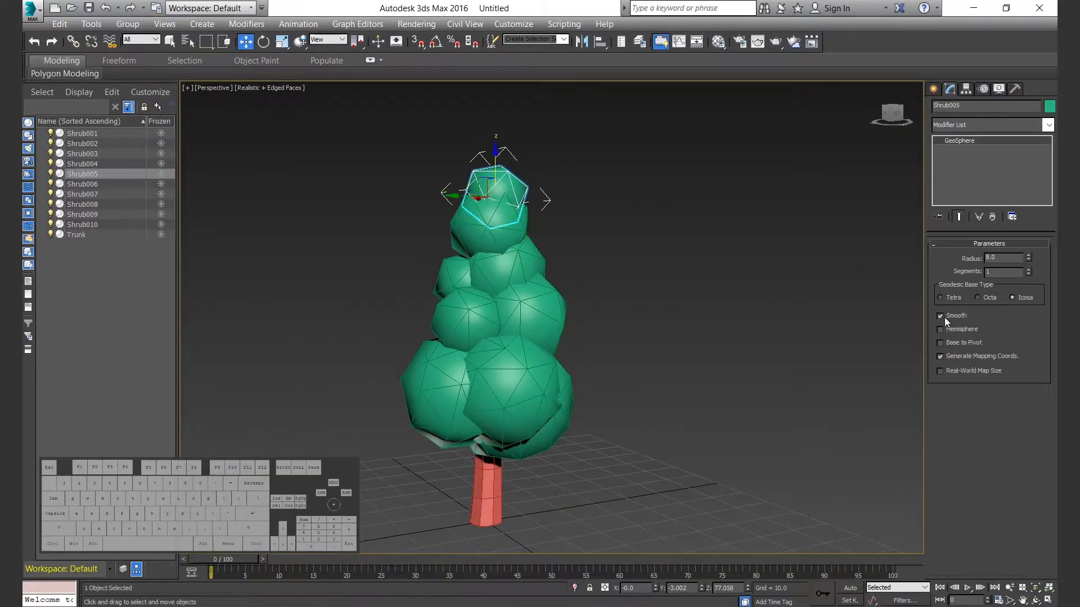
click(479, 275)
alt+middle_drag(479, 275, 558, 267)
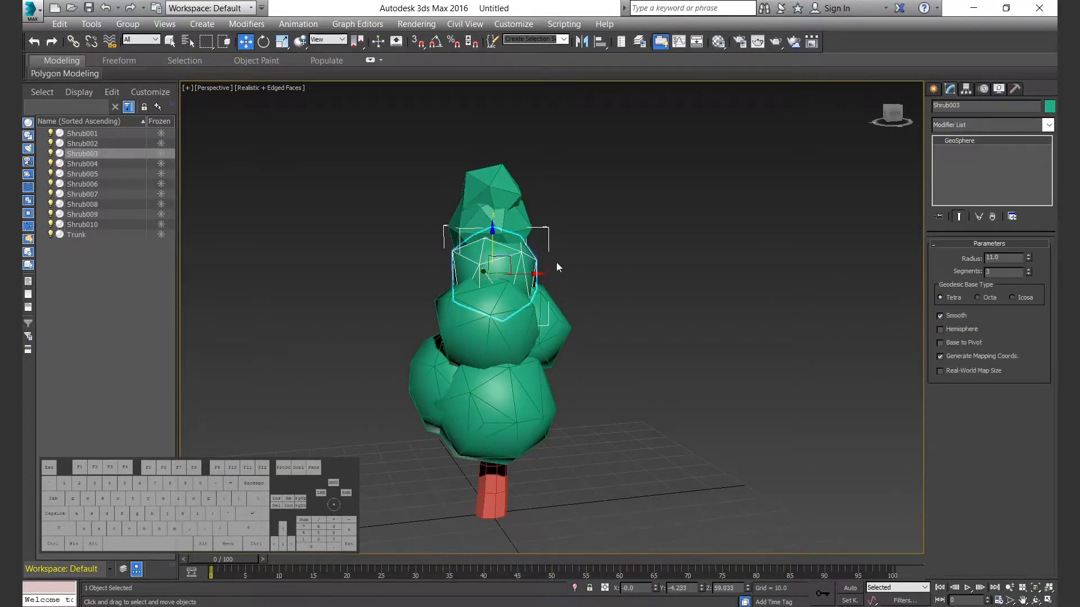
Turn off smoothing on the adjacent second-tier shrub and the lowest shrub beneath it.
click(561, 322)
click(542, 386)
click(950, 316)
alt+middle_drag(427, 383, 506, 388)
Turn off smoothing on Shrub006 and the remaining smooth shrubs, then clear the selection.
click(478, 394)
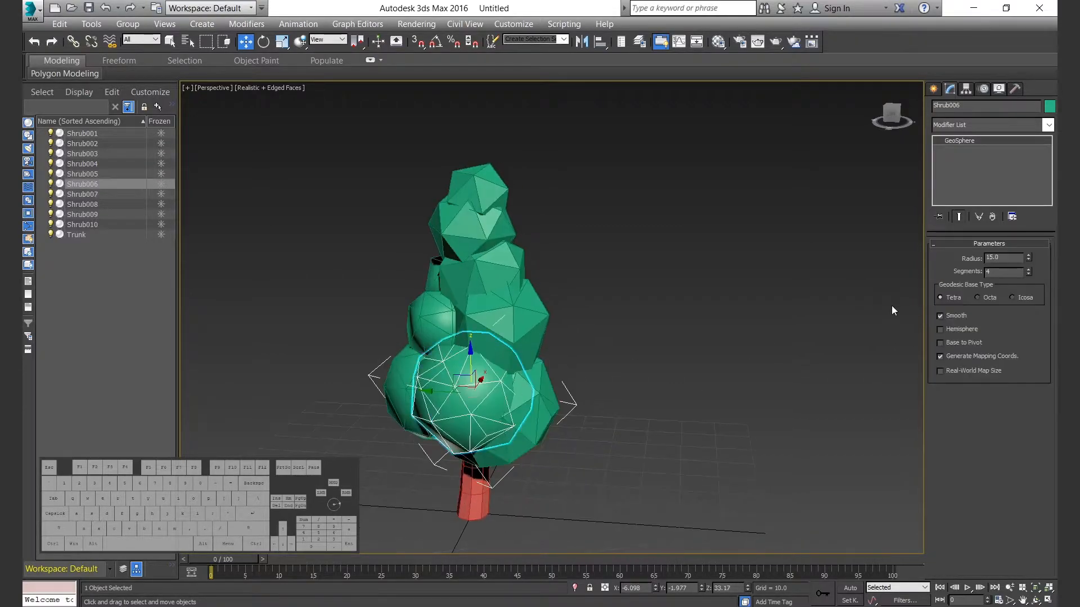
click(949, 315)
alt+middle_drag(568, 352, 568, 382)
click(419, 284)
click(945, 315)
click(703, 360)
Select the three lowest shrubs in the left wireframe view and assign them a green object color.
scroll(545, 376, down, 3)
scroll(627, 388, up, 3)
key(alt+w)
middle_click(384, 439)
key(alt+w)
middle_drag(530, 339, 531, 305)
drag(349, 342, 579, 355)
click(1047, 107)
click(601, 177)
click(680, 259)
Select the five middle shrubs Shrub002, 003, 008, 009 and 010 and give them a lighter green object color.
drag(377, 256, 436, 270)
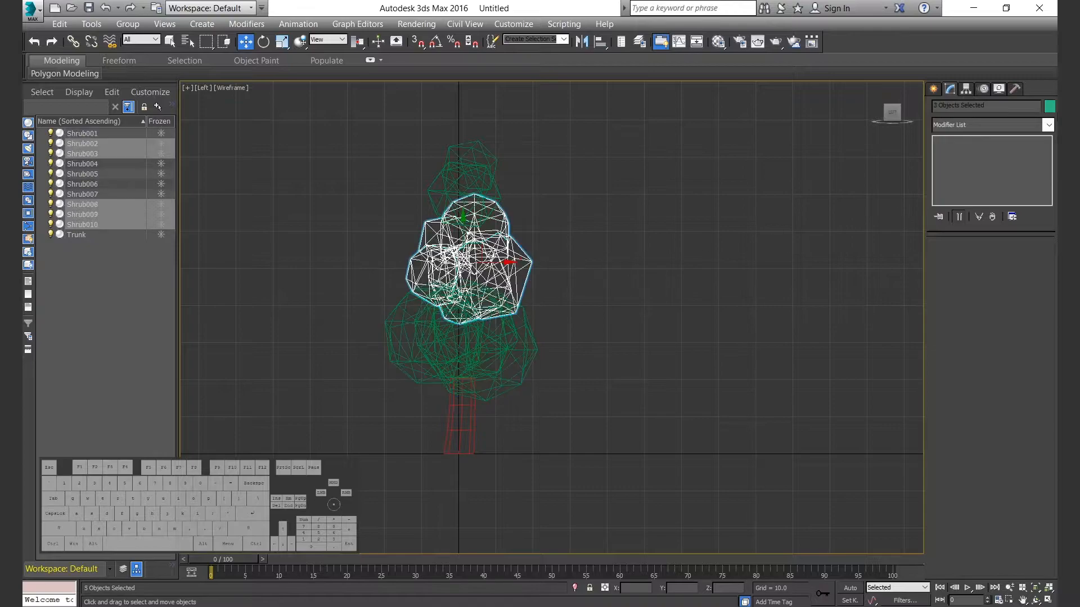
click(1049, 107)
click(678, 258)
Select the three uppermost shrubs and assign them a paler green object color.
middle_drag(445, 206, 462, 256)
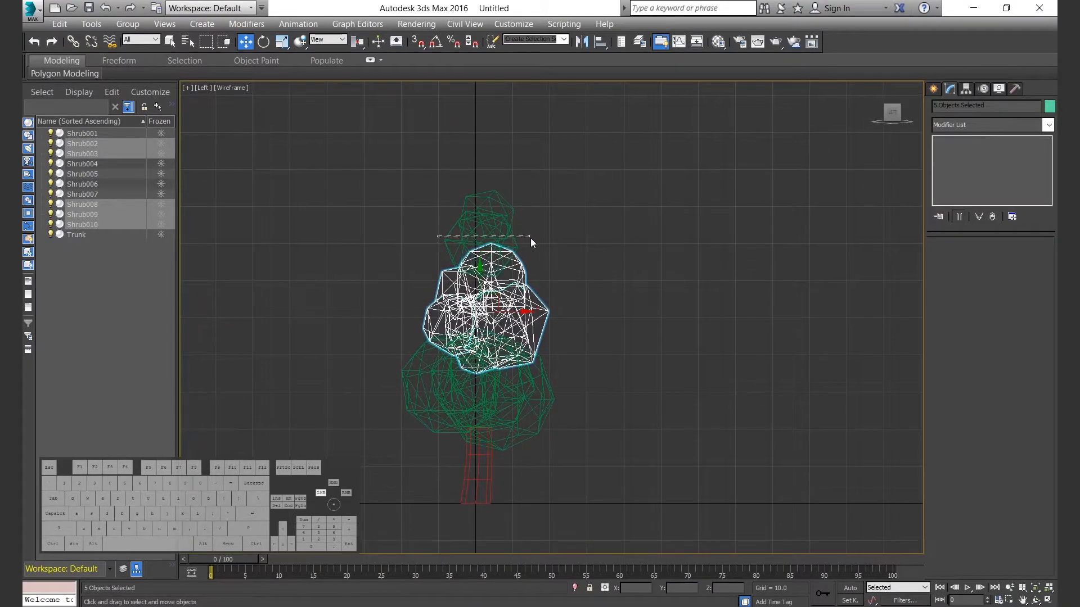
drag(531, 238, 531, 242)
click(1049, 107)
click(589, 138)
click(678, 258)
Give the topmost shrub the palest green object color and clear the selection.
drag(423, 157, 529, 189)
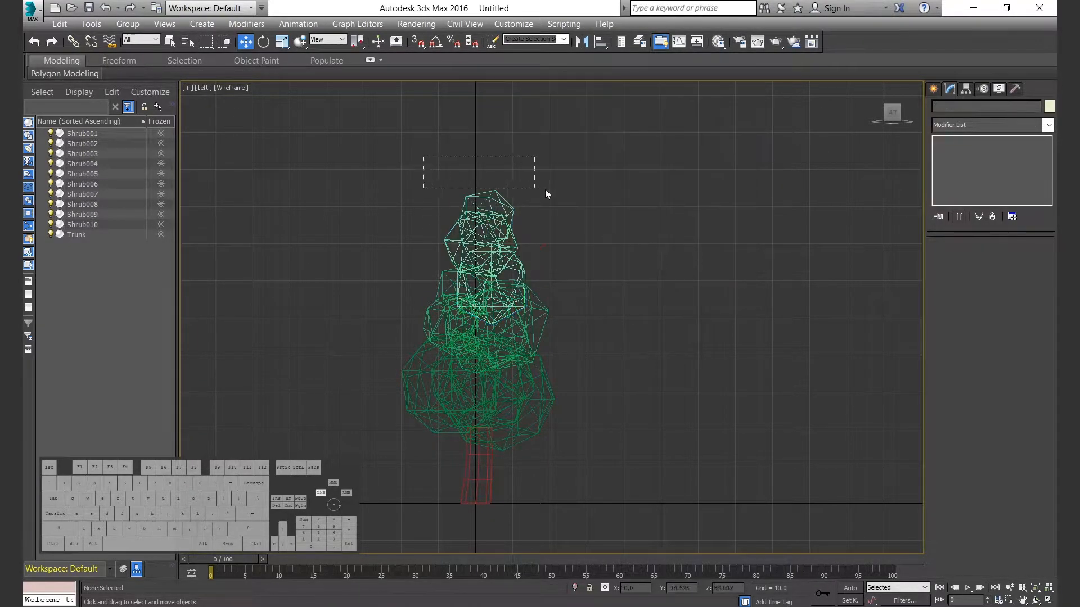
click(1048, 108)
click(589, 122)
click(678, 258)
click(718, 332)
Examine the color gradient of the faceted tree from several angles in the perspective view.
key(alt+w)
click(725, 345)
key(alt+w)
alt+middle_drag(725, 346, 543, 261)
click(534, 244)
click(680, 245)
alt+middle_drag(683, 247, 646, 242)
scroll(716, 256, down, 2)
alt+middle_drag(717, 255, 672, 273)
Scale the second-highest shrub Shrub004 slightly, check the topmost shrub's placement and clear the selection.
click(614, 223)
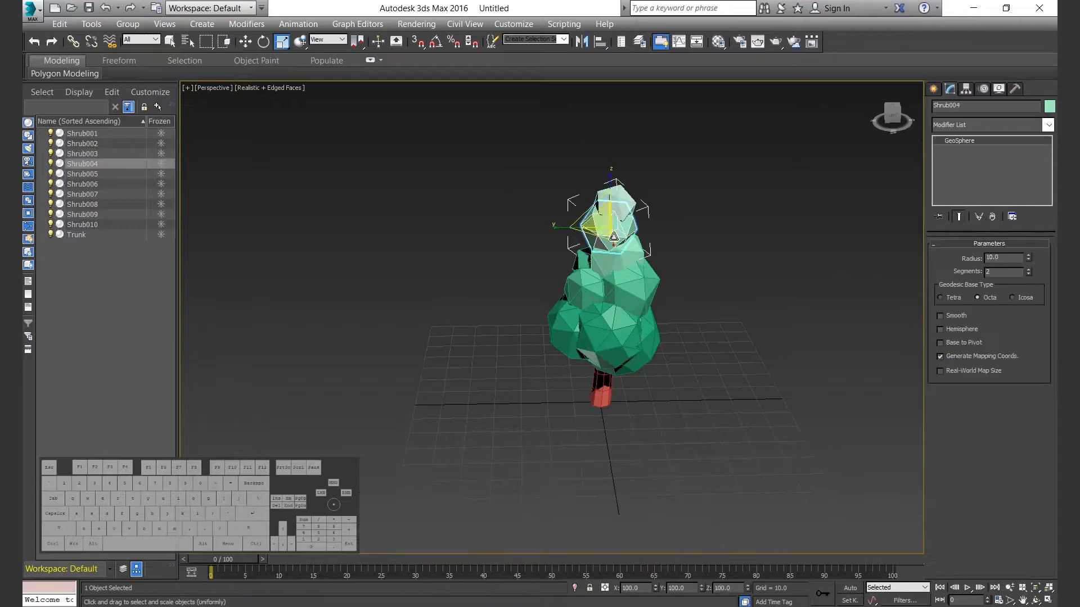
scroll(618, 225, up, 5)
key(r)
click(579, 183)
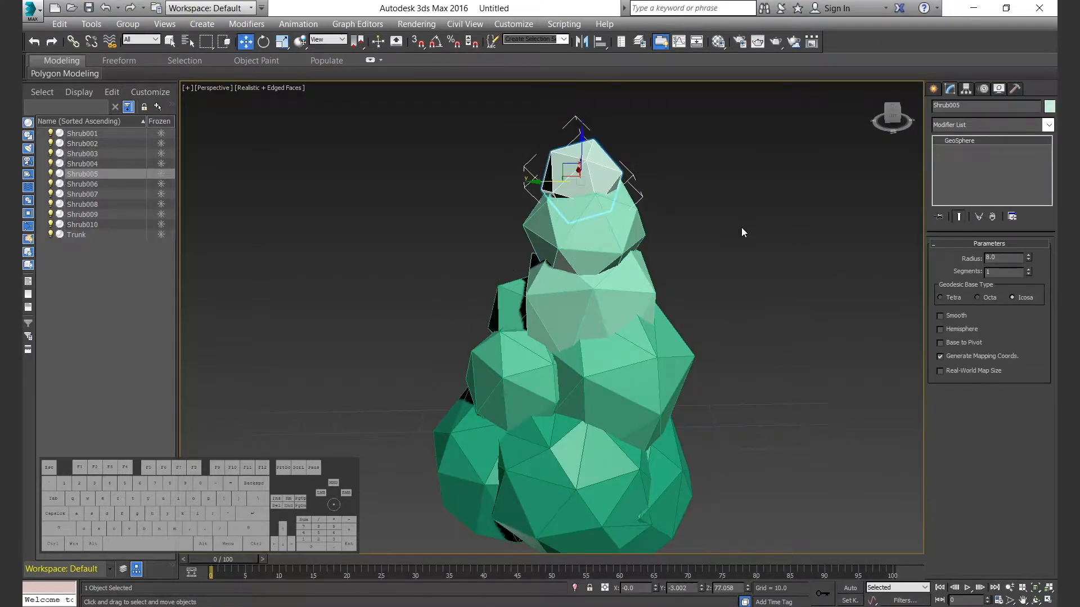
click(744, 228)
scroll(680, 244, down, 3)
alt+middle_drag(680, 244, 675, 285)
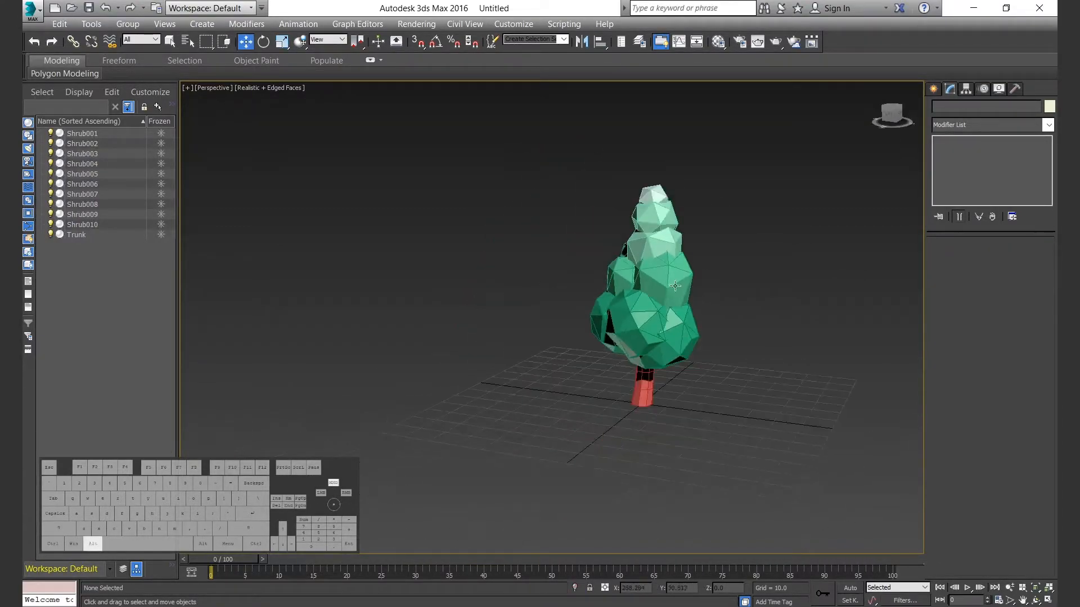
Nudge the shrubs on one side of the tree's lower foliage closer to their neighbours.
scroll(675, 286, up, 4)
click(598, 308)
drag(590, 307, 577, 307)
alt+middle_drag(619, 315, 596, 332)
click(707, 318)
scroll(708, 318, down, 3)
scroll(619, 297, down, 2)
click(591, 290)
scroll(590, 288, up, 3)
drag(588, 281, 579, 279)
alt+middle_drag(596, 303, 647, 270)
drag(583, 265, 568, 268)
click(663, 301)
Adjust the placement of the lower shrubs around the trunk and compare the foliage from several angles.
alt+middle_drag(663, 301, 630, 293)
middle_drag(630, 292, 632, 385)
click(577, 380)
drag(578, 381, 578, 377)
click(646, 354)
alt+middle_drag(628, 353, 551, 364)
click(551, 364)
drag(546, 357, 541, 353)
click(669, 338)
alt+middle_drag(669, 337, 563, 346)
drag(529, 342, 542, 352)
click(669, 306)
alt+middle_drag(669, 306, 649, 320)
scroll(648, 320, down, 3)
Change the geodesic base type of two lower shrubs and check the tree's shape.
click(648, 319)
click(985, 298)
click(722, 315)
alt+middle_drag(723, 315, 610, 343)
click(610, 343)
click(948, 299)
click(762, 345)
alt+middle_drag(761, 346, 614, 328)
scroll(662, 340, up, 3)
scroll(615, 328, down, 2)
Display the perspective view in Consistent Colors without edged faces and clear the selection.
click(254, 90)
click(281, 125)
mouse_move(506, 354)
alt+middle_down()
mouse_move(647, 371)
mouse_move(674, 388)
alt+middle_up()
scroll(647, 371, up, 3)
key(ctrl+a)
mouse_move(730, 440)
alt+middle_down()
mouse_move(741, 397)
mouse_move(623, 341)
alt+middle_up()
key(w)
key(F4)
click(749, 393)
Create a plane beneath the tree with length and width 1000 and 1 length and width segment.
click(933, 89)
click(1019, 231)
scroll(592, 300, down, 3)
drag(406, 293, 734, 403)
drag(1012, 259, 896, 262)
text(1000)
drag(1008, 275, 902, 258)
text(1000)
drag(1009, 296, 951, 298)
text(1)
drag(1009, 312, 951, 316)
Name the plane Ground and give it a gray object color.
double_click(1021, 108)
text(Ground)
key(Return)
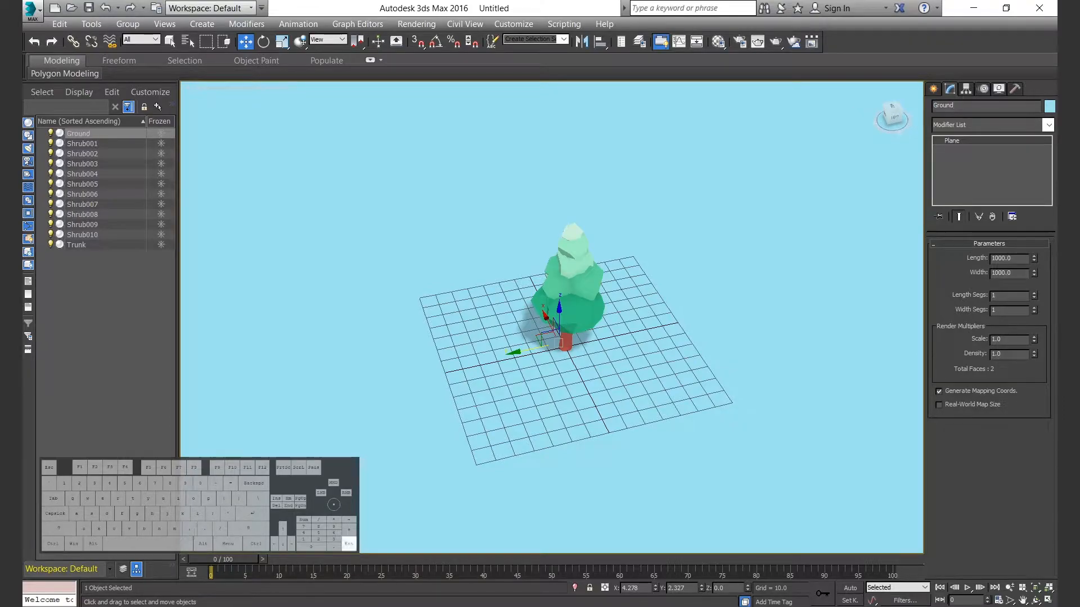
click(1050, 108)
click(467, 215)
click(483, 214)
click(680, 259)
Set the renderer to NVIDIA mental ray with a custom output width of 1080.
mouse_move(610, 362)
alt+middle_down()
mouse_move(636, 338)
mouse_move(597, 375)
mouse_move(585, 332)
mouse_move(591, 360)
alt+middle_up()
scroll(630, 343, up, 3)
scroll(623, 351, up, 3)
middle_drag(664, 253, 661, 343)
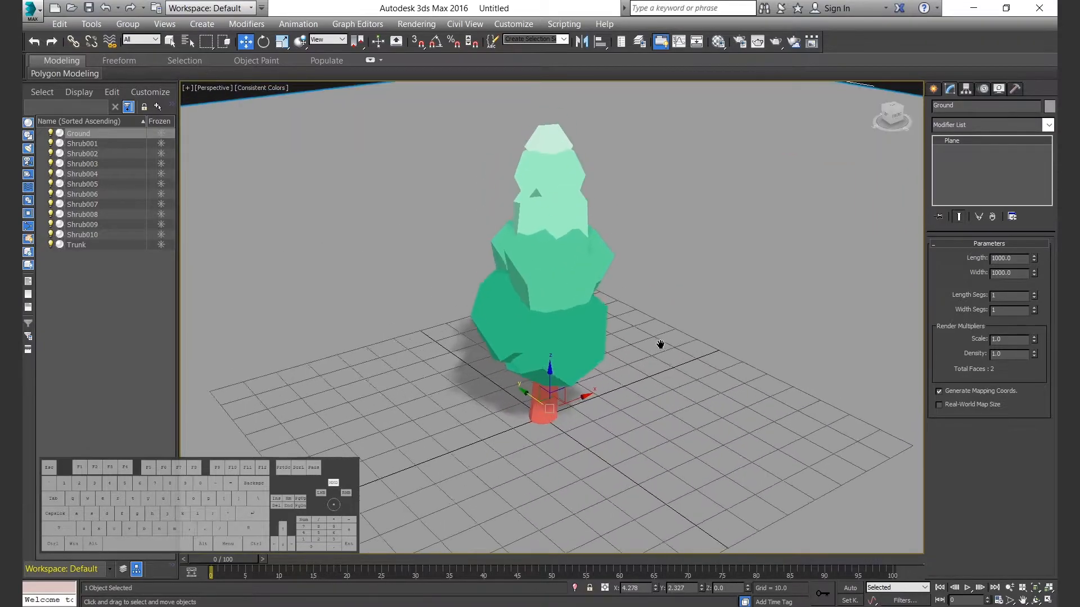
scroll(661, 343, down, 3)
click(740, 43)
click(287, 157)
click(290, 179)
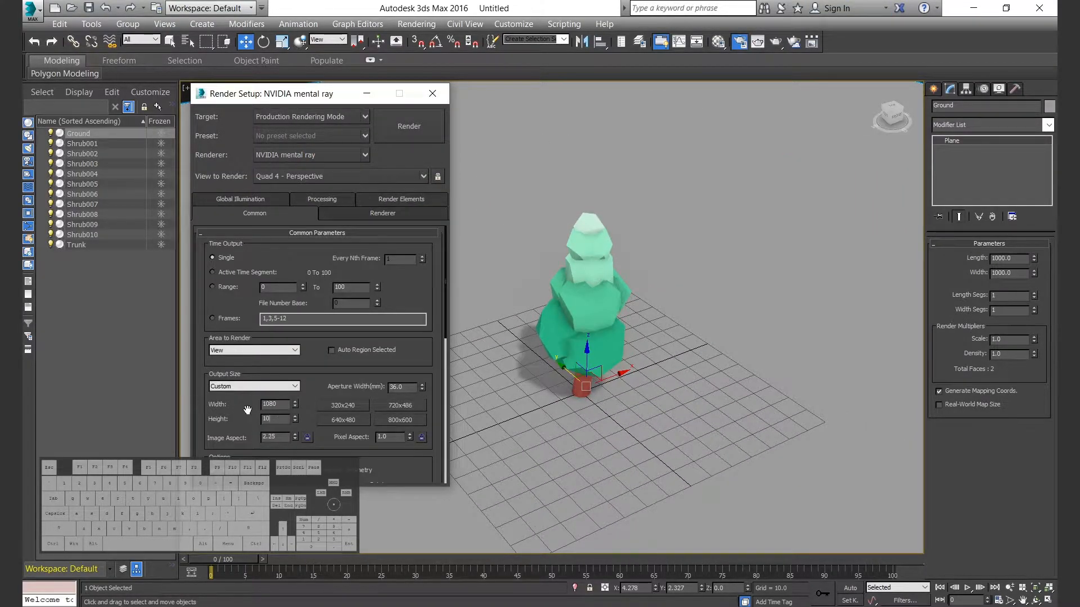
click(432, 93)
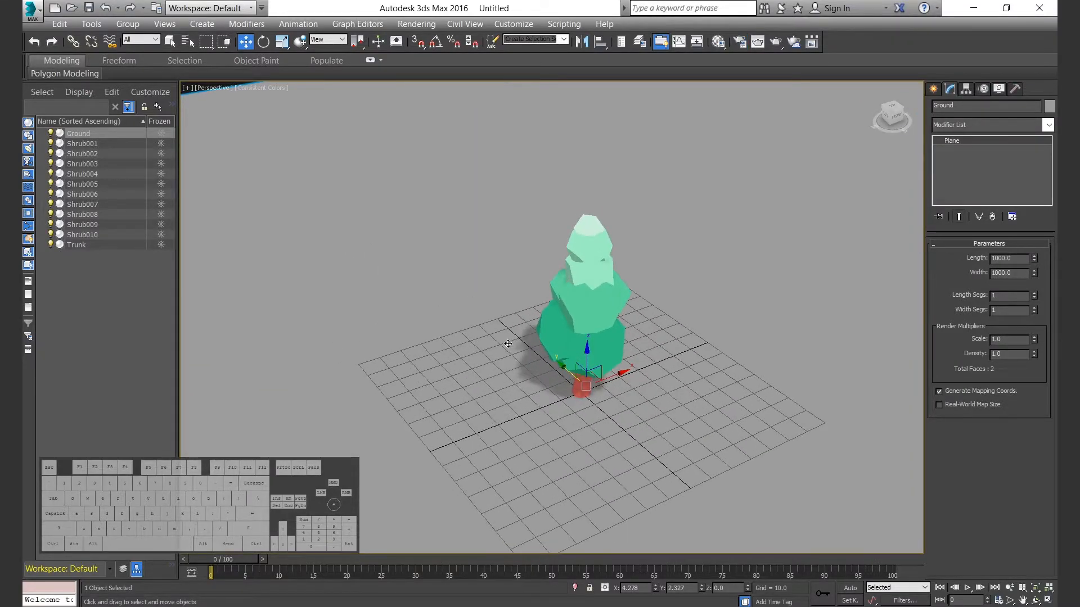
Open the Material Editor beside the tree, clear the object selection and choose the first sample slot.
key(m)
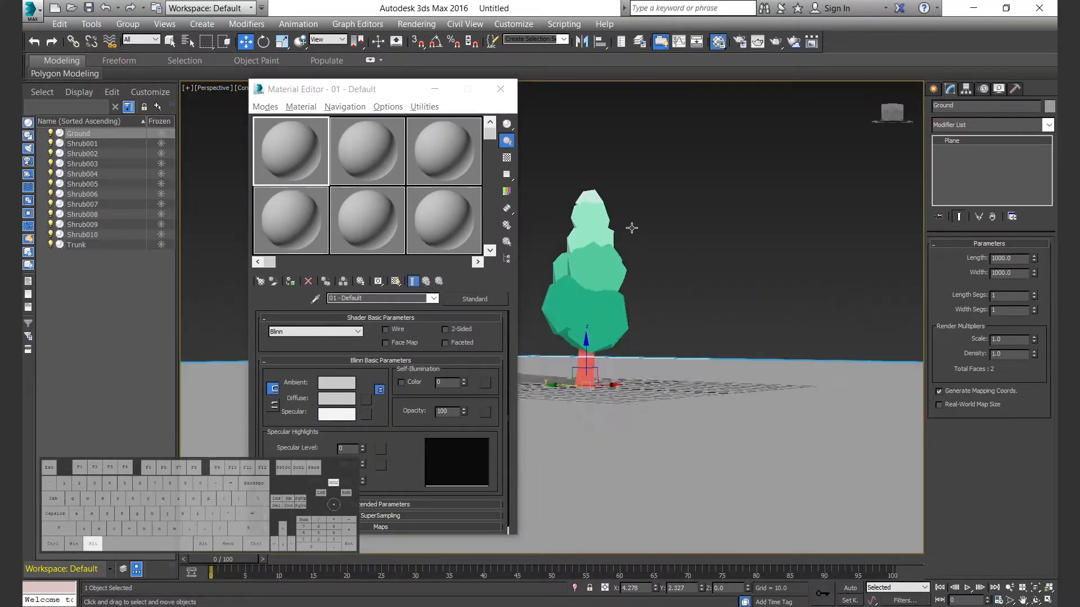
scroll(632, 229, up, 5)
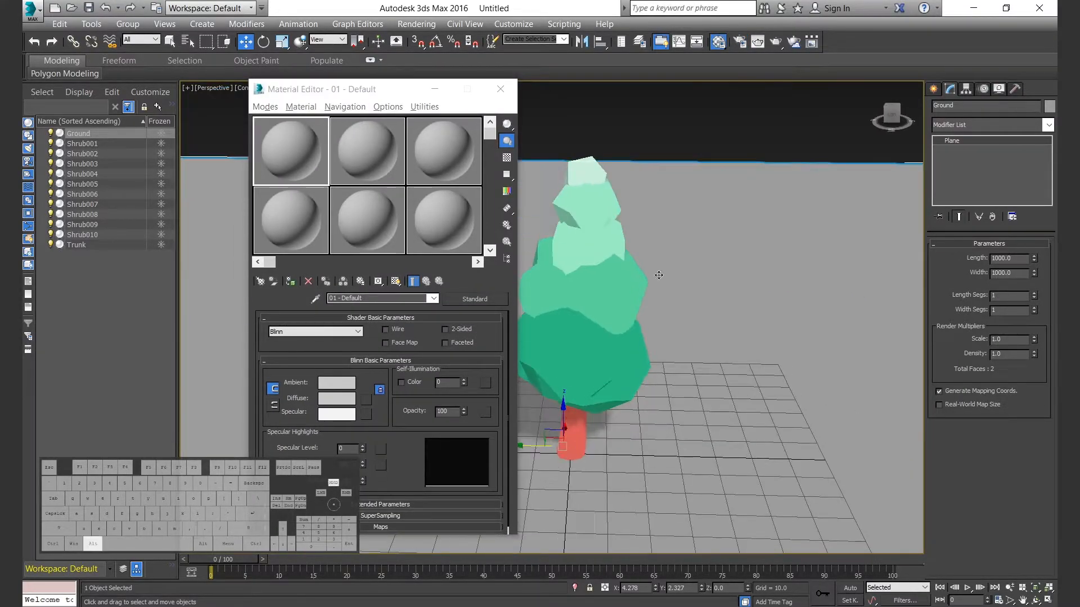
drag(361, 90, 745, 102)
middle_drag(407, 262, 373, 266)
click(585, 172)
click(683, 153)
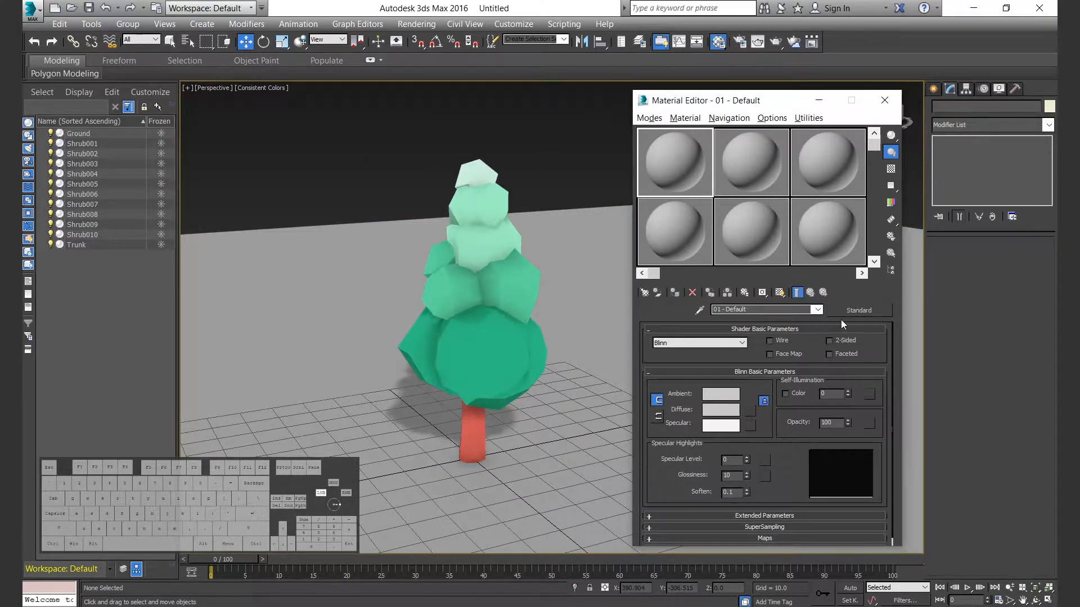
Replace the first sample material with a Multi/Sub-Object material named ShrubColors with six sub-materials, discarding the old one.
click(859, 310)
click(411, 204)
click(577, 512)
click(728, 309)
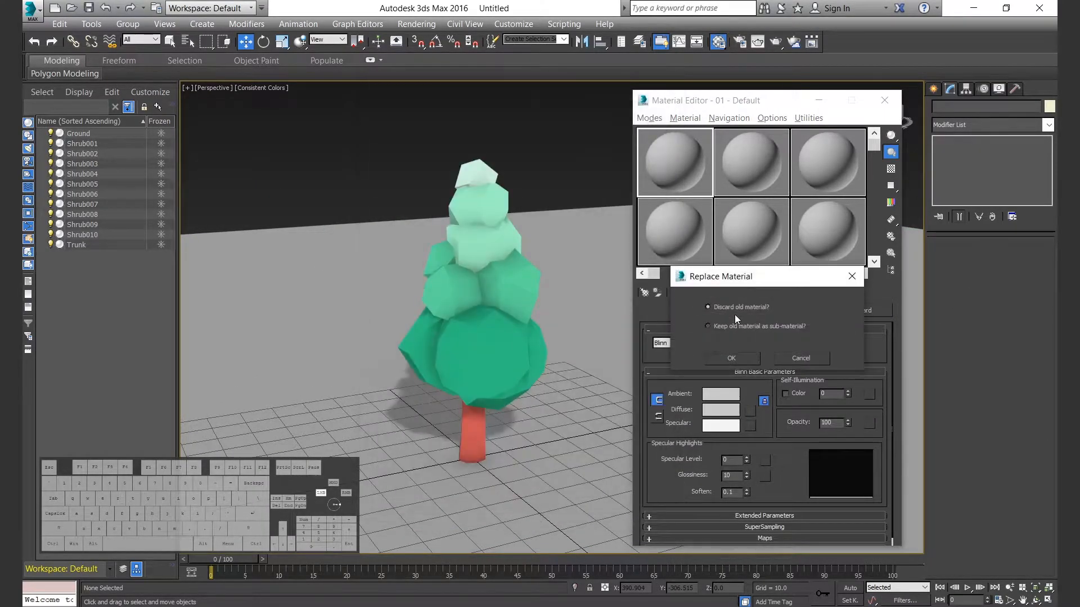
click(732, 359)
text(ShrubColors)
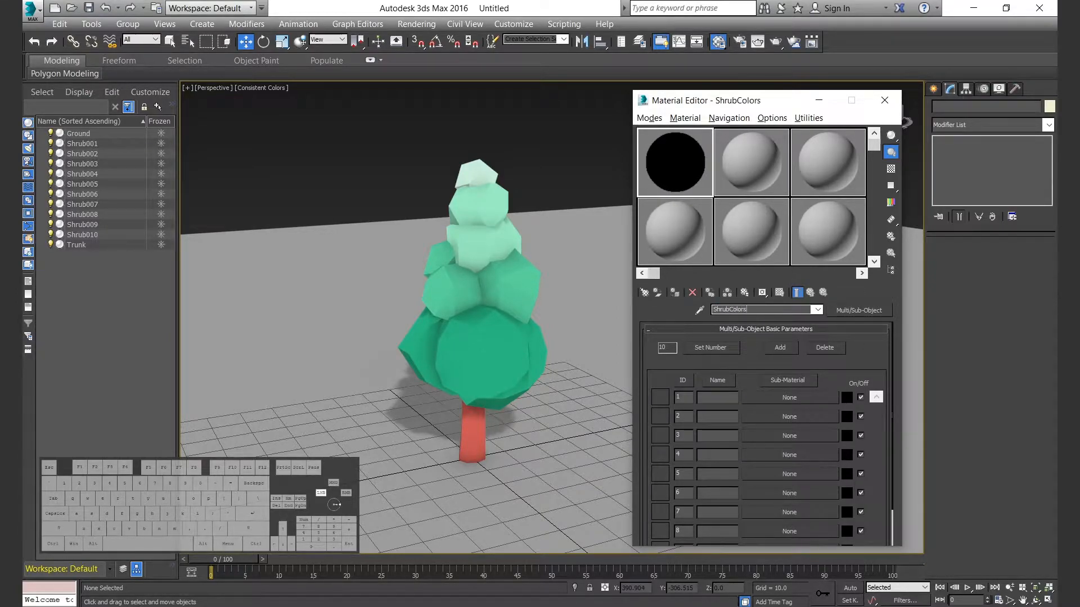
click(816, 349)
click(817, 349)
click(816, 348)
click(817, 349)
Make the first sub-material a Standard material named Shrub001 with an Ambient/Reflective Occlusion diffuse map using 80 samples.
click(789, 397)
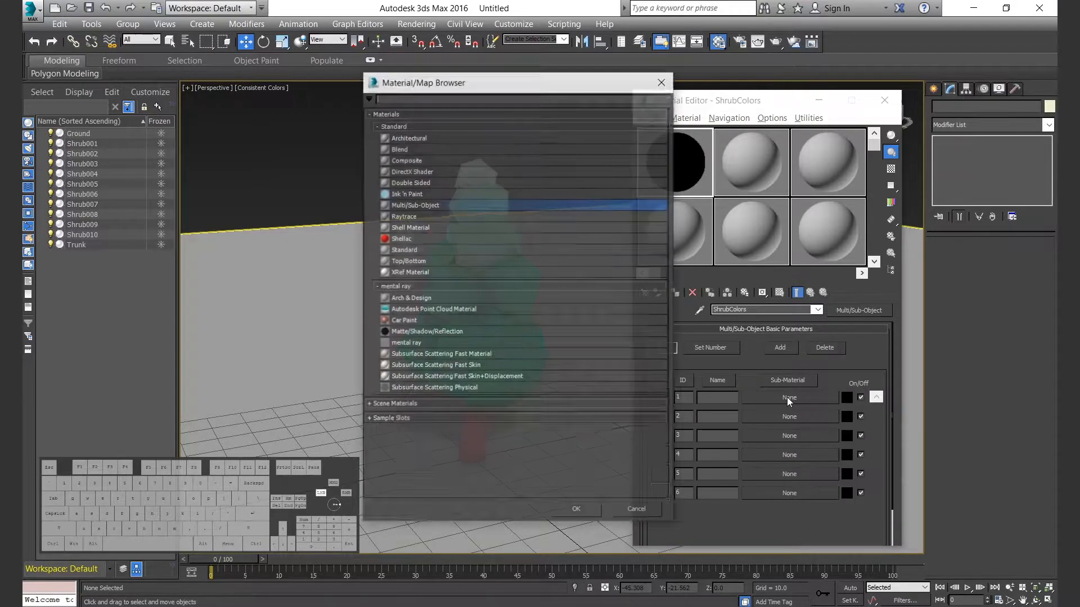
double_click(412, 250)
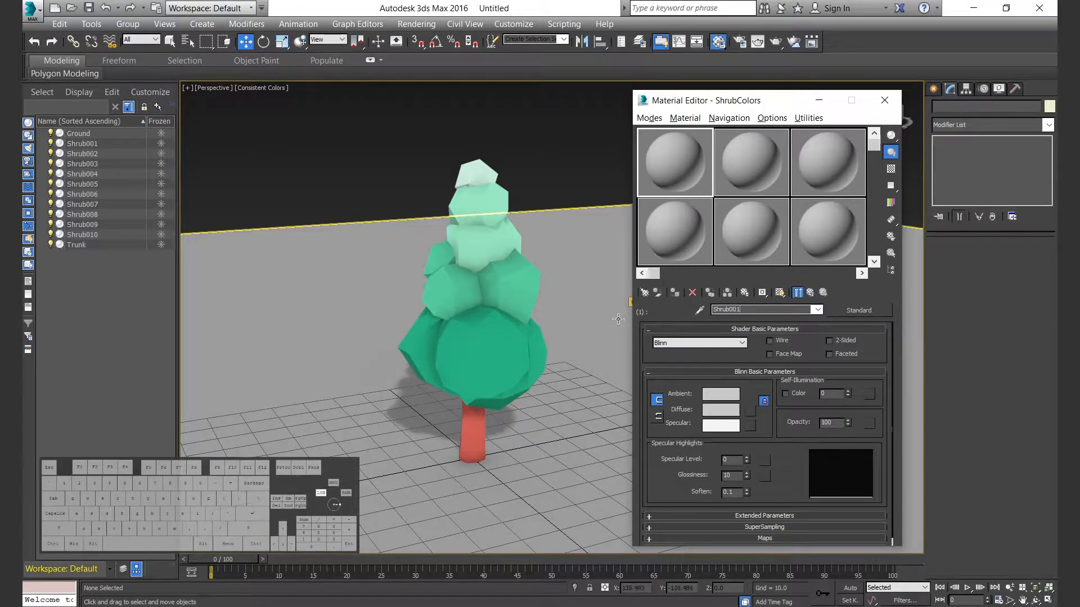
click(750, 411)
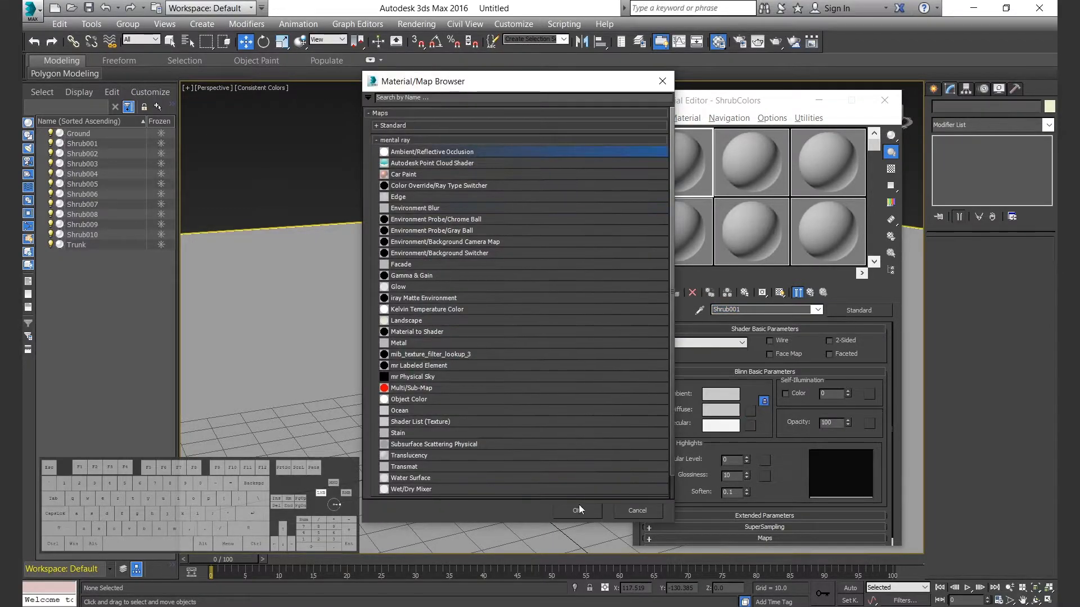
double_click(413, 153)
text(80)
Sample the lowest foliage's green for the map's Bright color and set hue 0.4, saturation 0.8 and value 0.4.
click(824, 363)
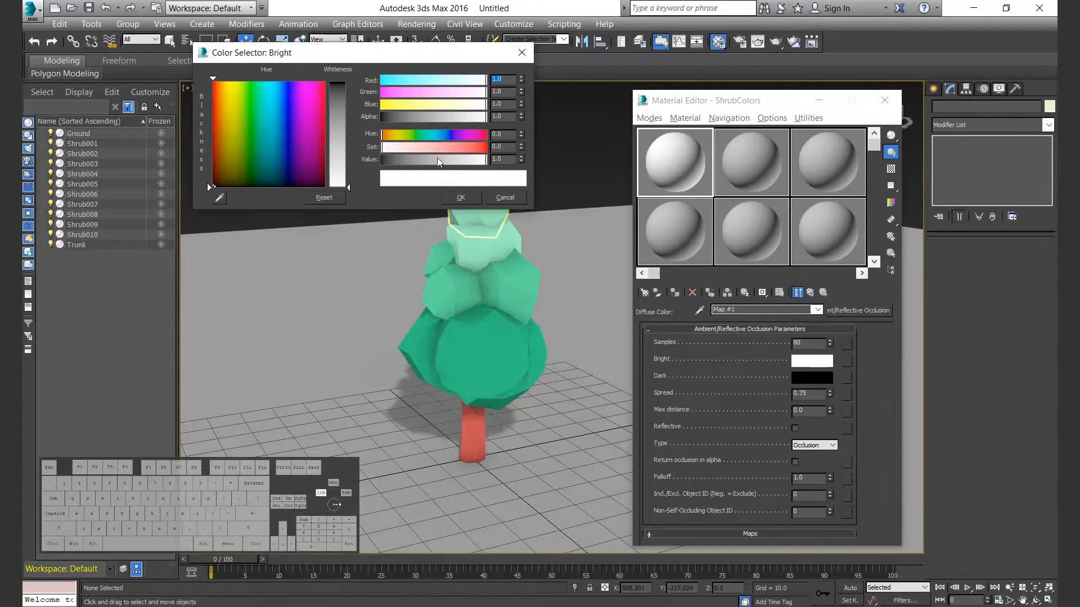
drag(217, 195, 461, 349)
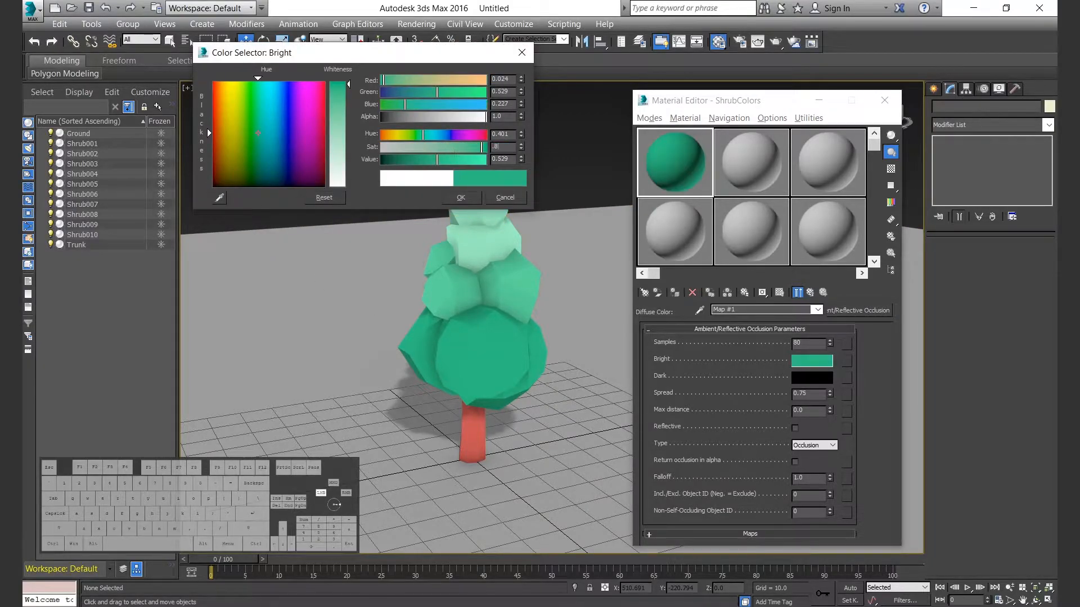
text(.8)
key(Tab)
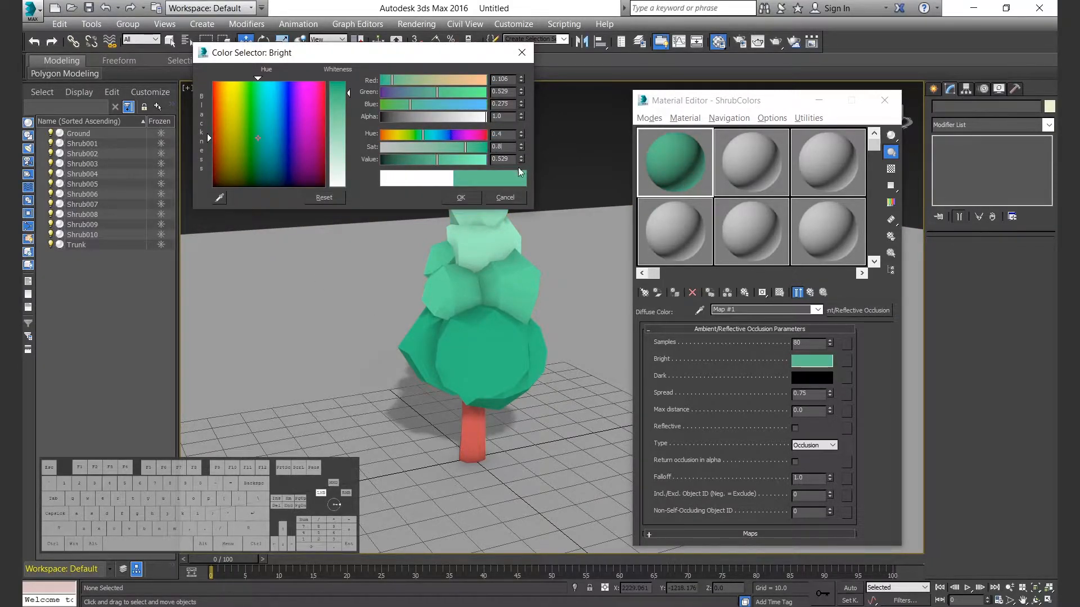
key(Tab)
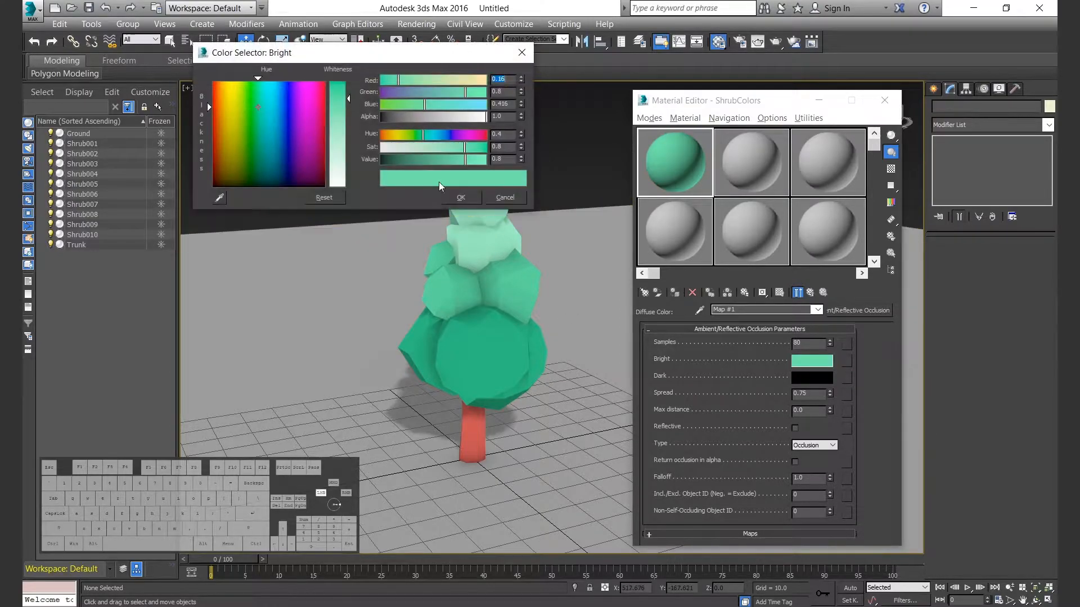
text(.4)
key(Return)
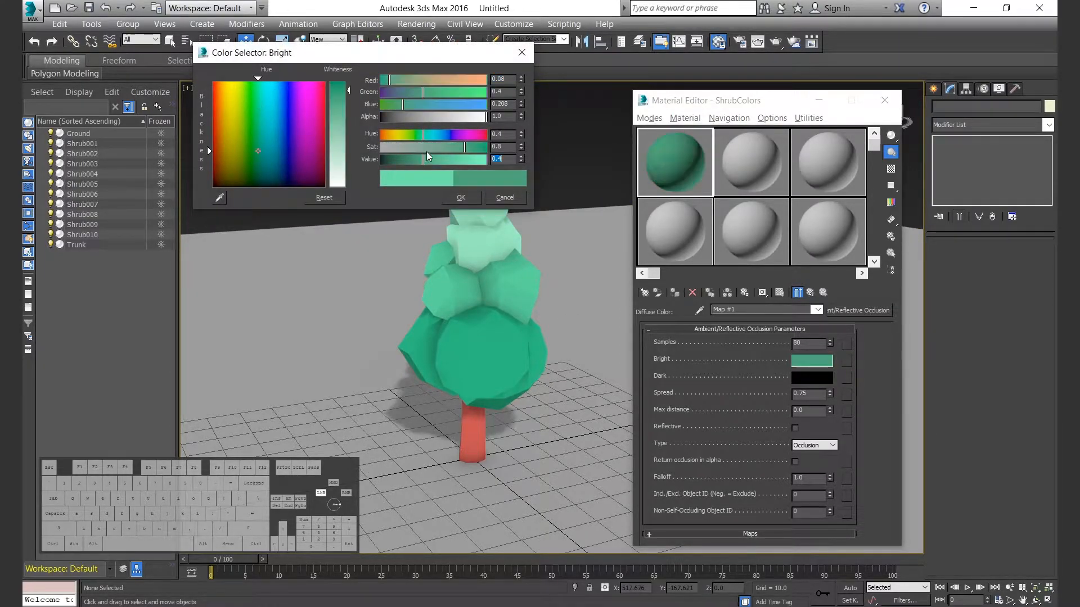
key(Return)
Copy the Bright color to Dark, reduce its value to 0.04 and name the map Shrub001Map.
drag(817, 361, 823, 381)
key(Return)
click(830, 377)
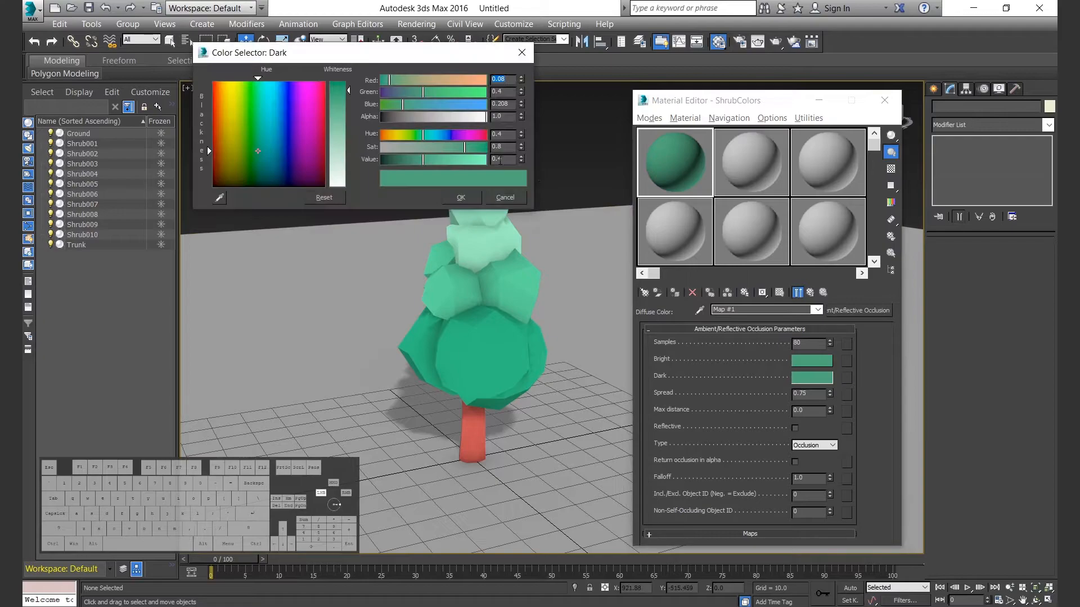
click(460, 200)
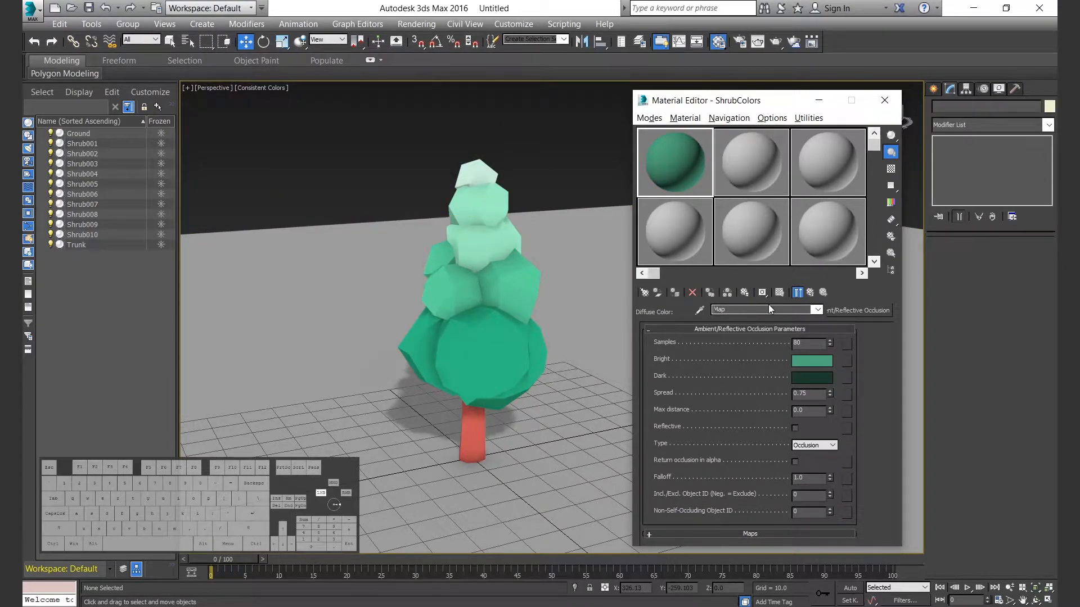
click(810, 293)
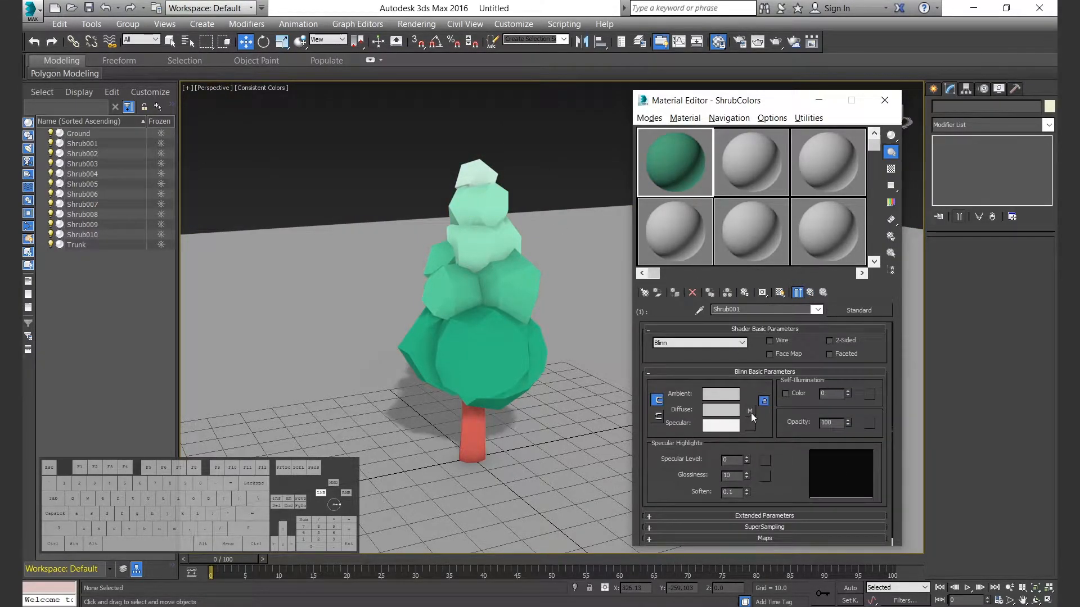
Copy the map's Bright color into the diffuse color of Shrub001 and return to the ShrubColors material.
click(749, 413)
right_click(828, 363)
click(838, 372)
click(809, 292)
right_click(732, 412)
click(776, 431)
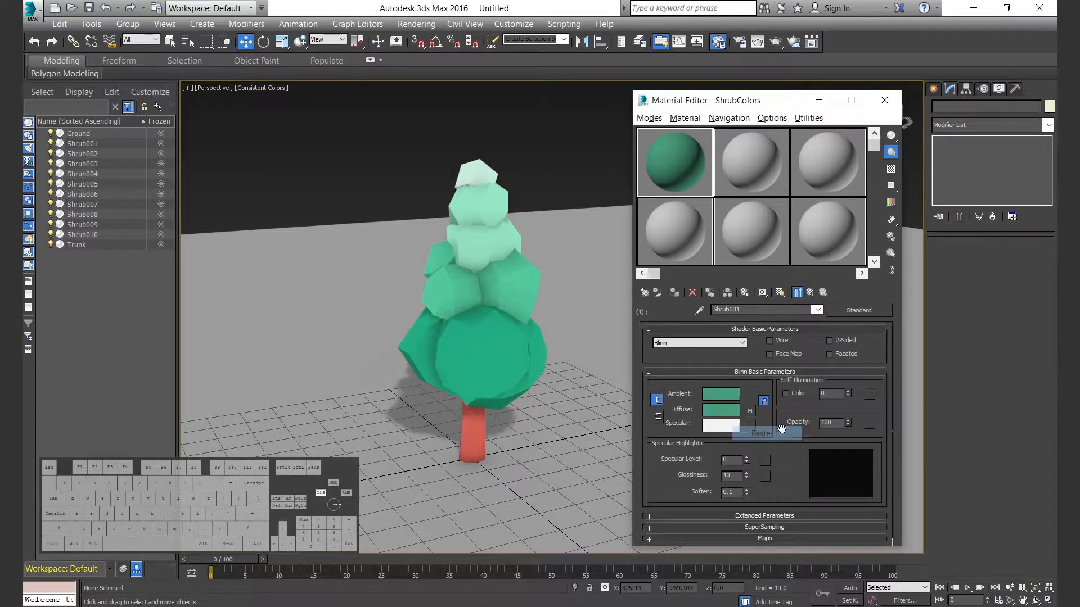
click(812, 292)
Duplicate the Shrub001 sub-material into slots 2 through 6 as independent copies.
drag(789, 398, 790, 493)
click(742, 325)
click(734, 365)
click(741, 324)
click(736, 365)
click(744, 324)
click(751, 363)
click(735, 365)
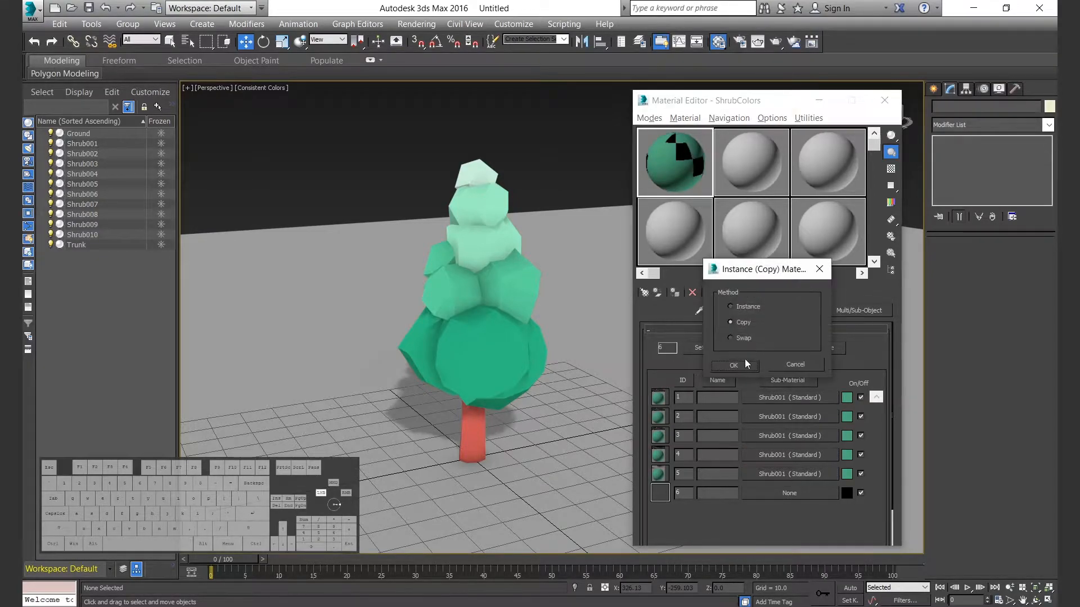
click(734, 365)
Name the second sub-material's occlusion map Shrub002Map and give it a brighter sampled green with hue 0.4 and saturation 0.8.
click(784, 416)
click(750, 411)
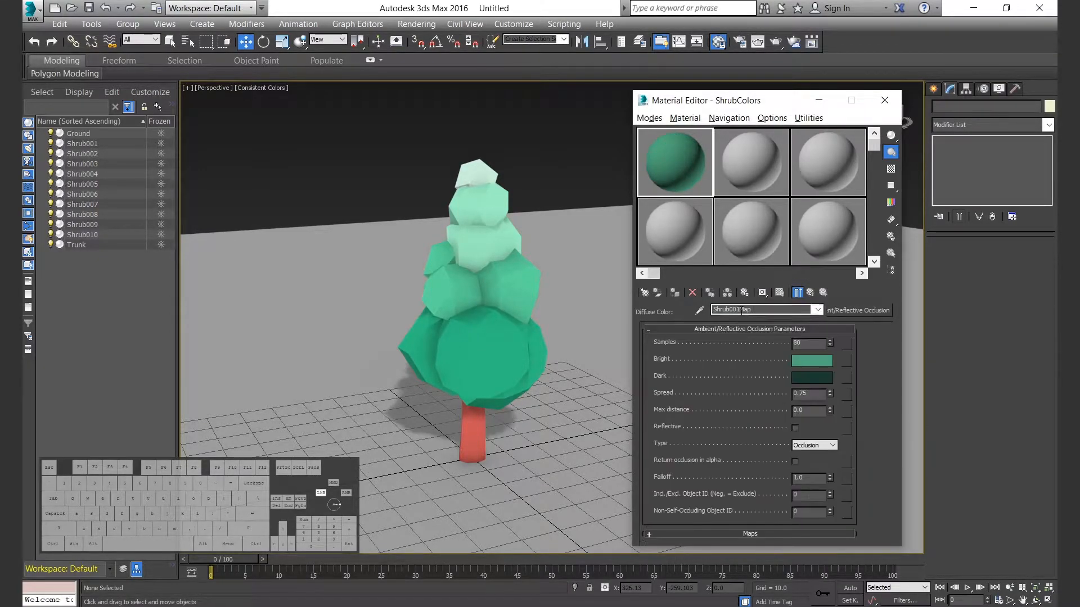
click(812, 360)
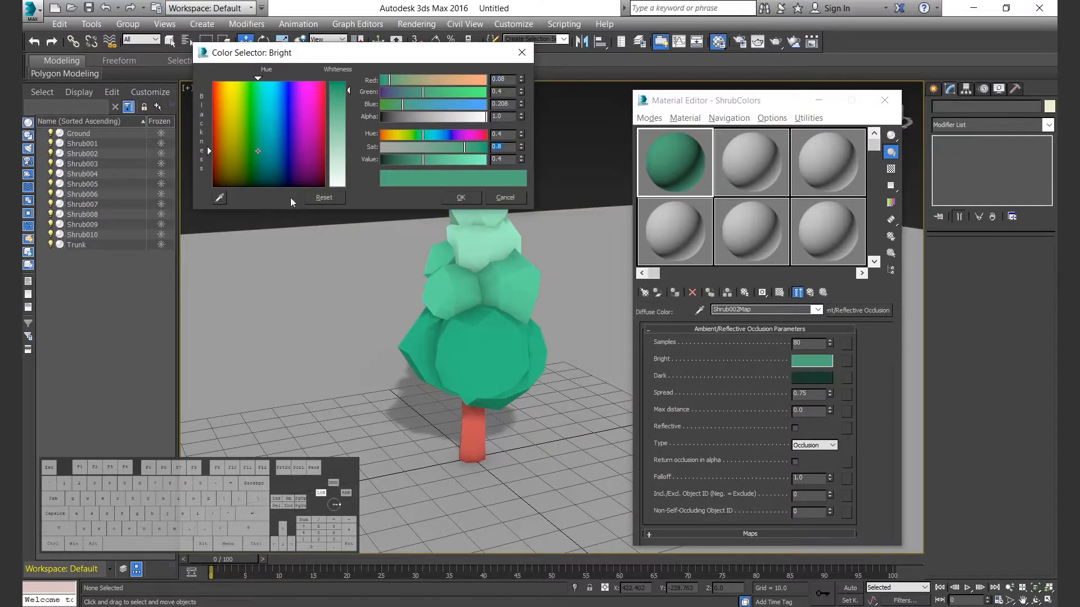
click(443, 275)
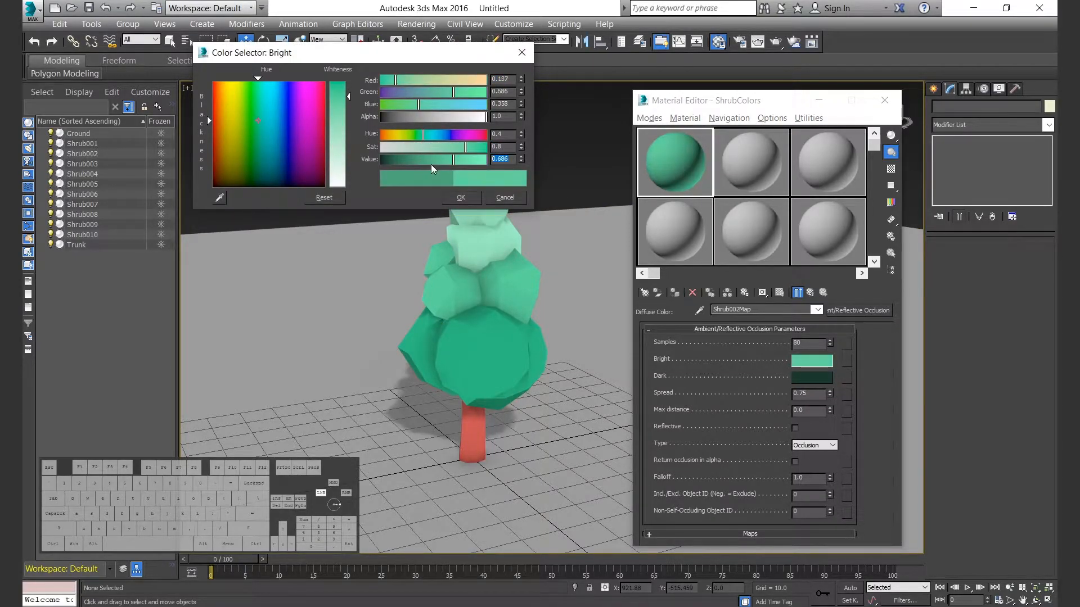
click(461, 198)
Copy Shrub002Map's Bright color into the second sub-material's diffuse color and name the sub-material Shrub002.
click(810, 377)
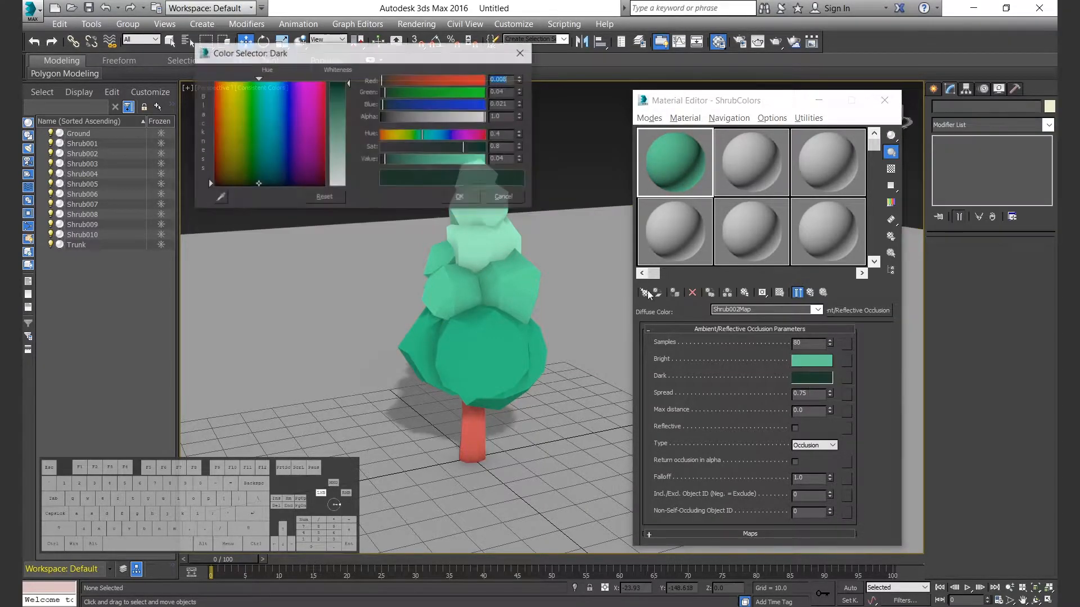
click(504, 193)
right_click(826, 363)
click(843, 370)
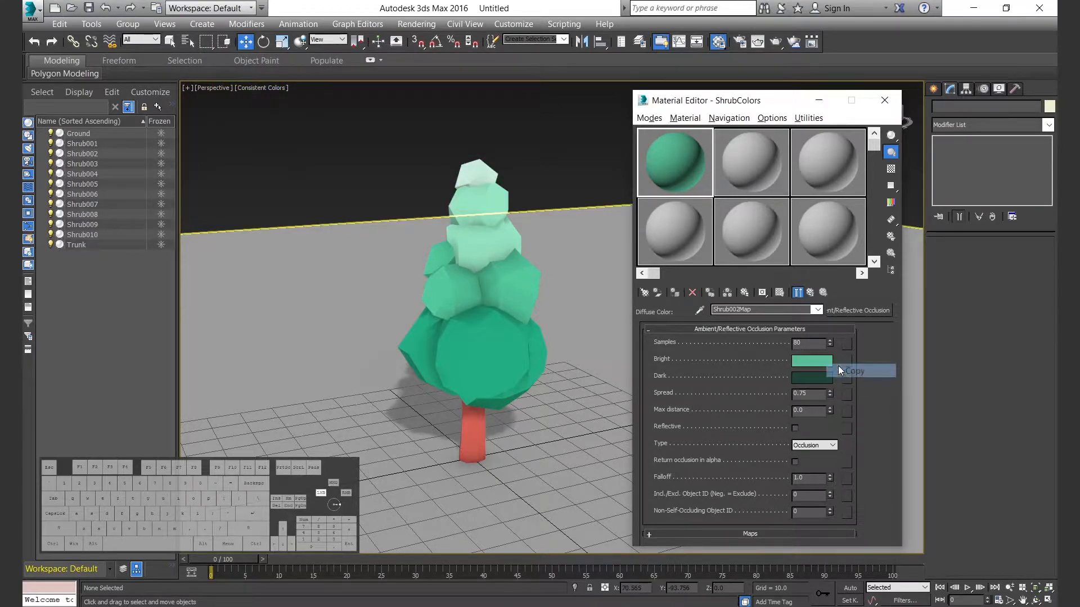
click(809, 293)
right_click(720, 407)
click(737, 429)
click(810, 293)
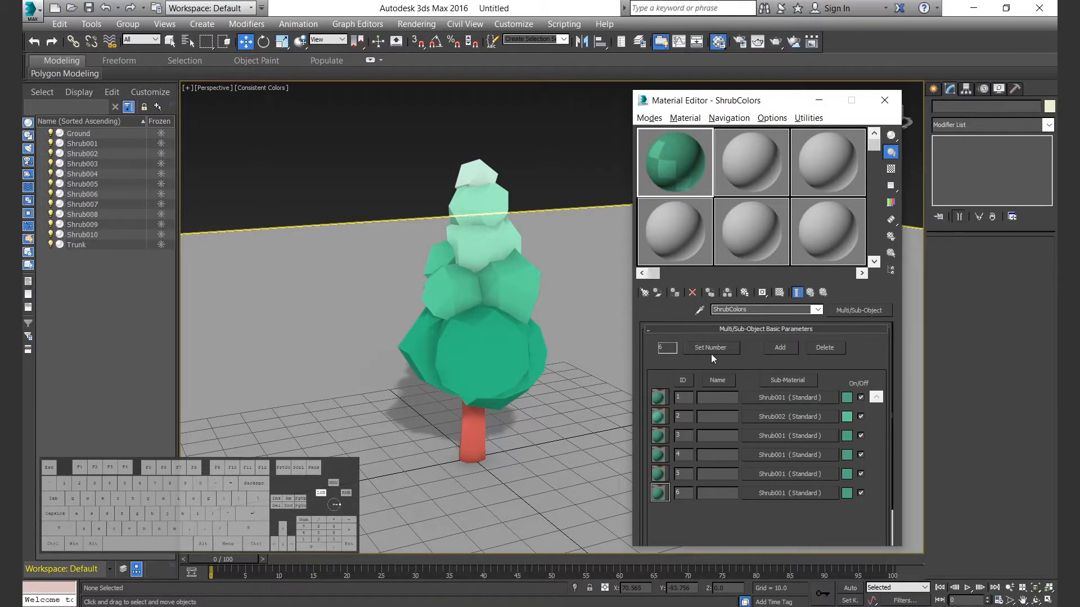
Sample the pale middle foliage for the third sub-material's Bright occlusion color, with hue 0.4, saturation 0.6 and value 0.8.
click(791, 438)
click(749, 405)
click(823, 361)
click(220, 198)
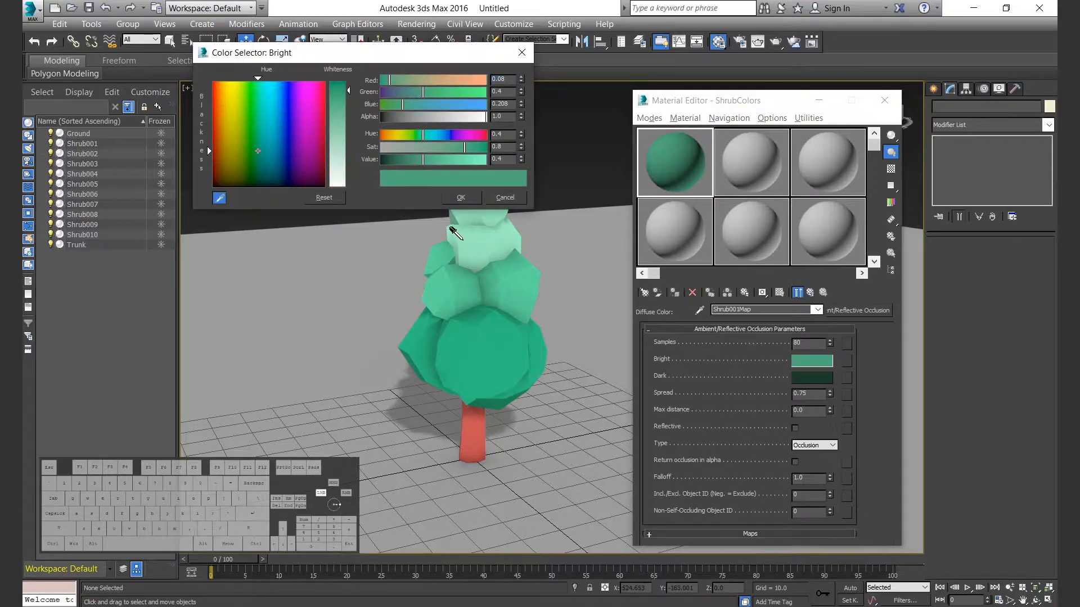
click(451, 228)
double_click(505, 147)
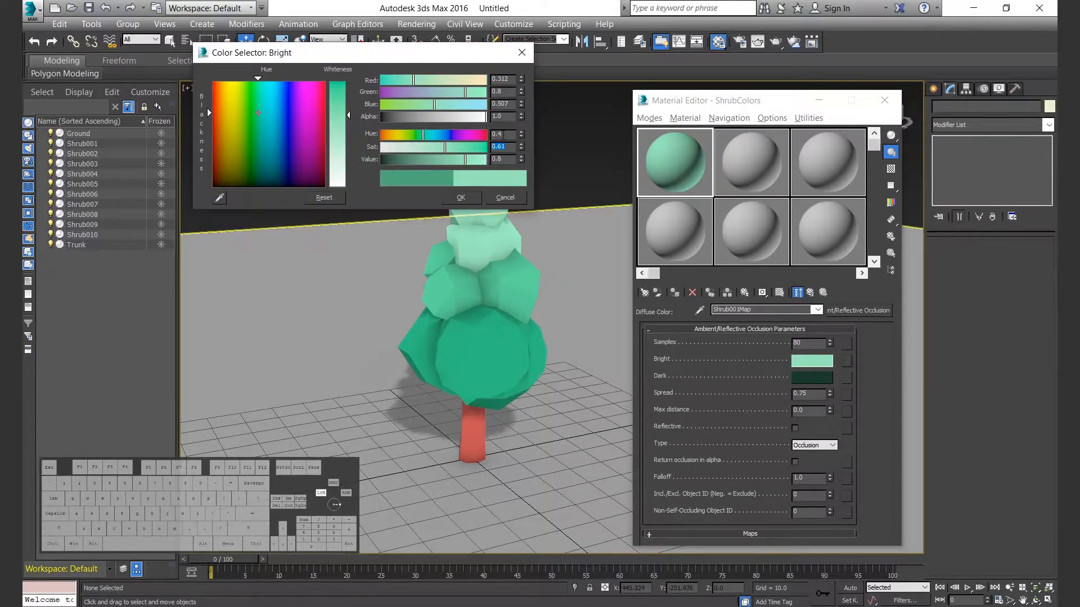
click(466, 200)
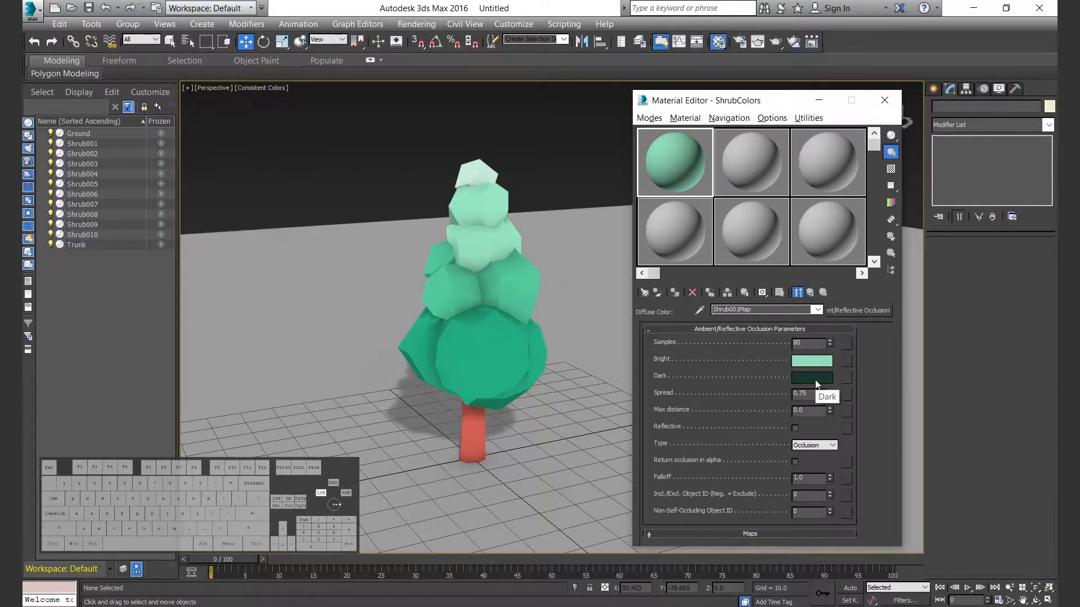
Copy the third map's Bright color to Dark, darken it and name the map Shrub003Map.
click(814, 378)
click(504, 197)
click(811, 360)
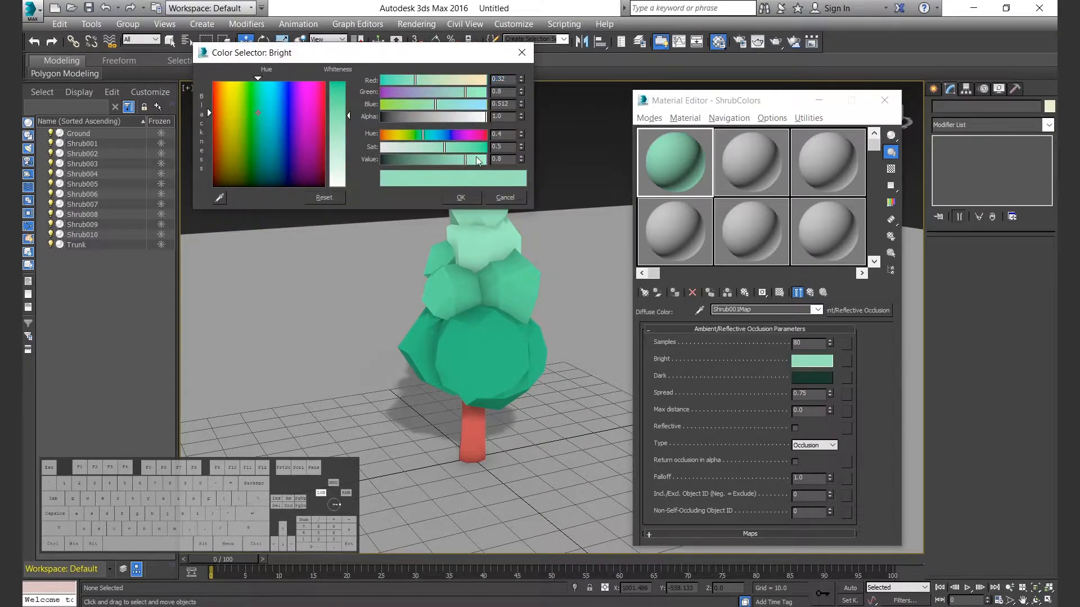
click(467, 201)
drag(818, 363, 813, 375)
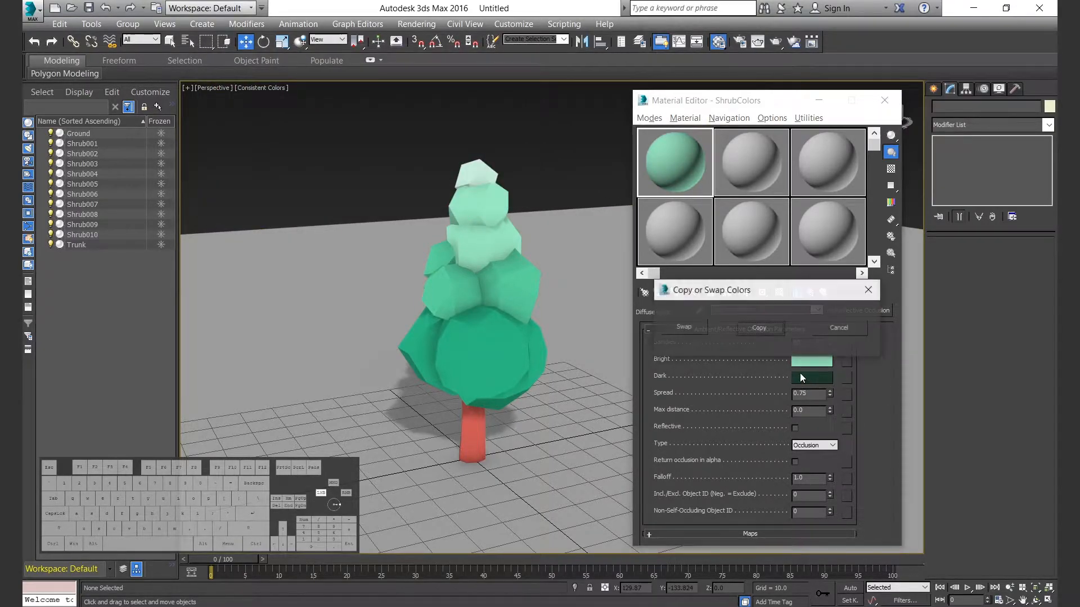
click(759, 327)
click(811, 377)
click(462, 198)
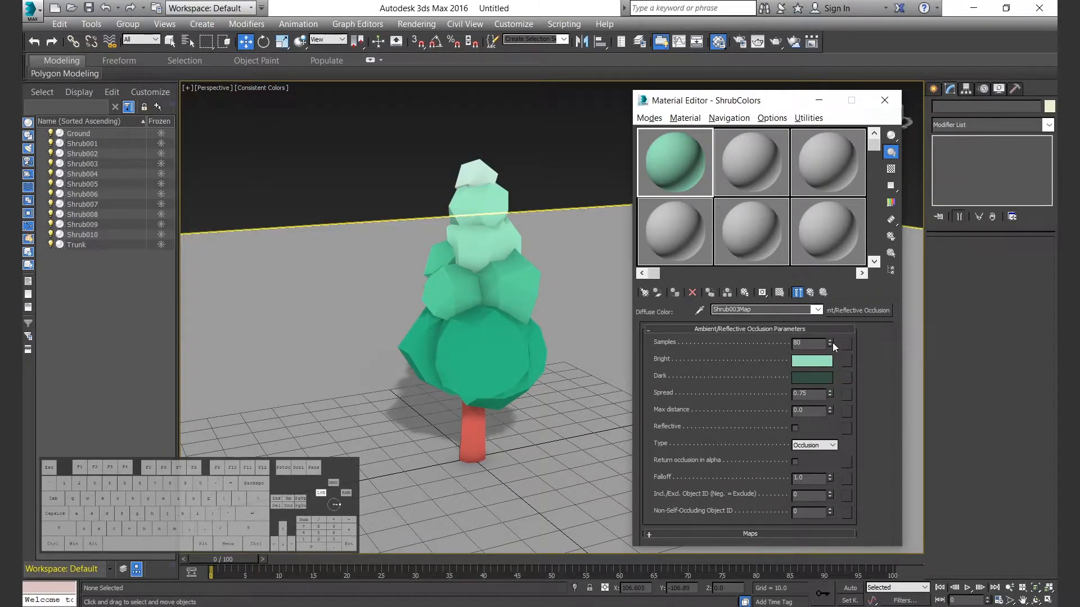
Apply Shrub003Map's Bright color to the third sub-material's diffuse color and name the sub-material Shrub003.
click(822, 293)
right_click(729, 411)
click(756, 431)
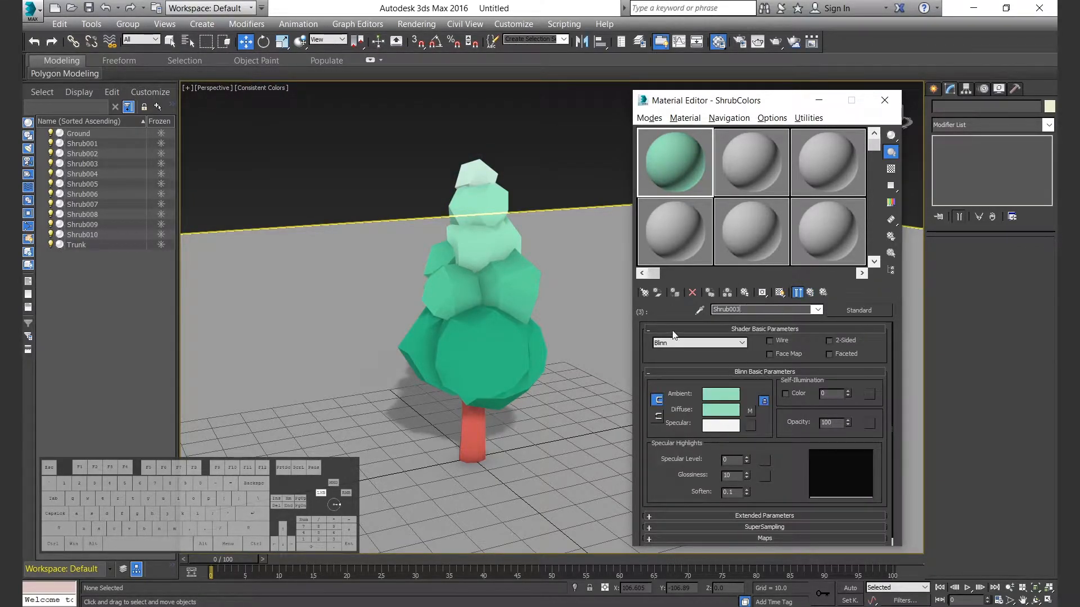
click(822, 293)
Sample the palest top foliage as the Bright occlusion color of the fourth sub-material's diffuse map, with hue 0.4, and name the map Shrub004Map.
click(788, 457)
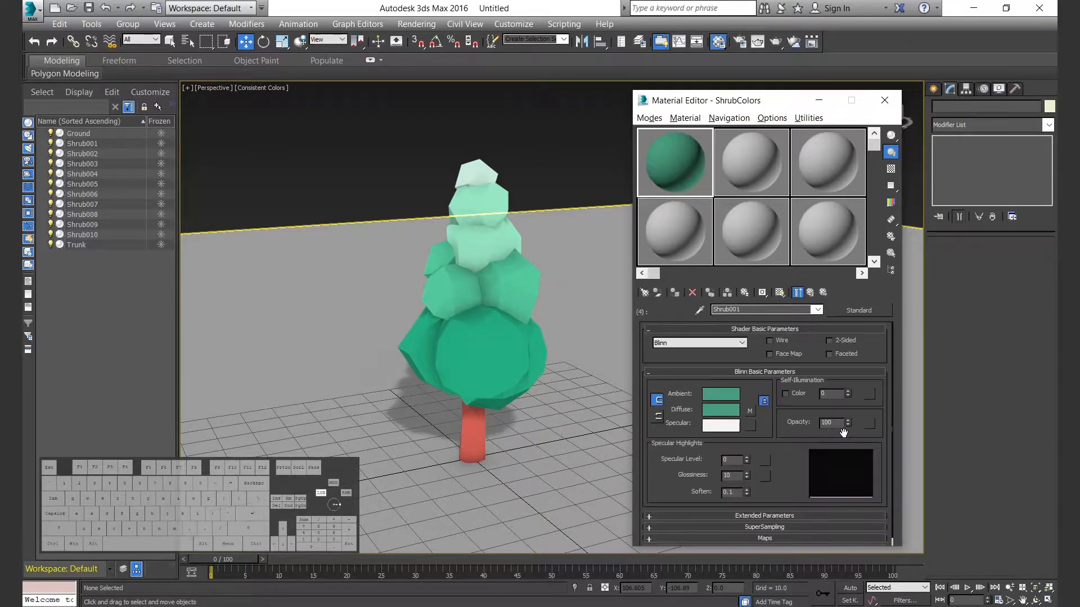
click(750, 411)
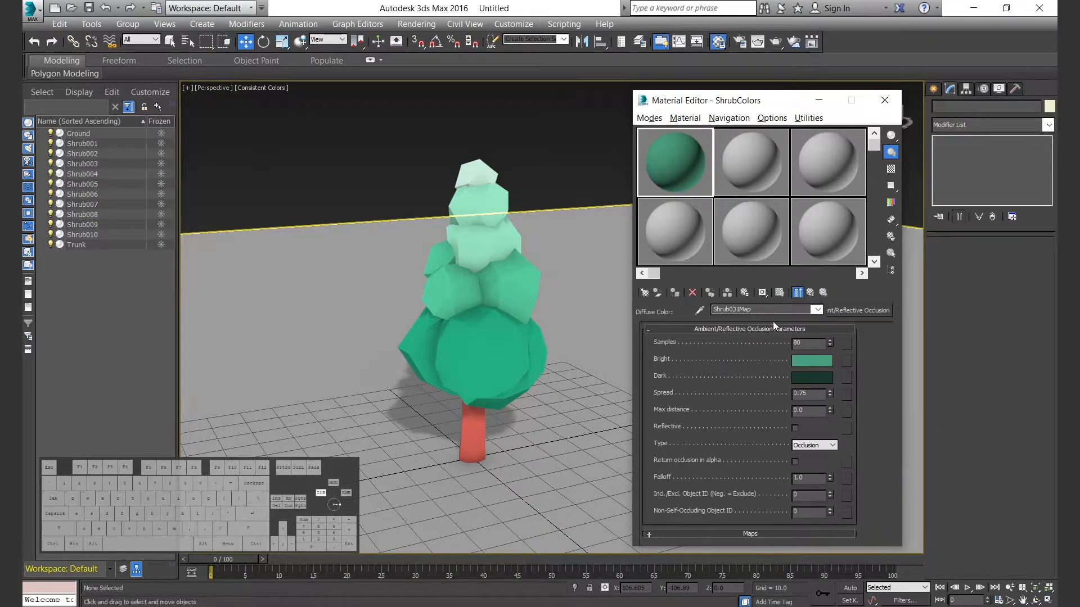
click(811, 361)
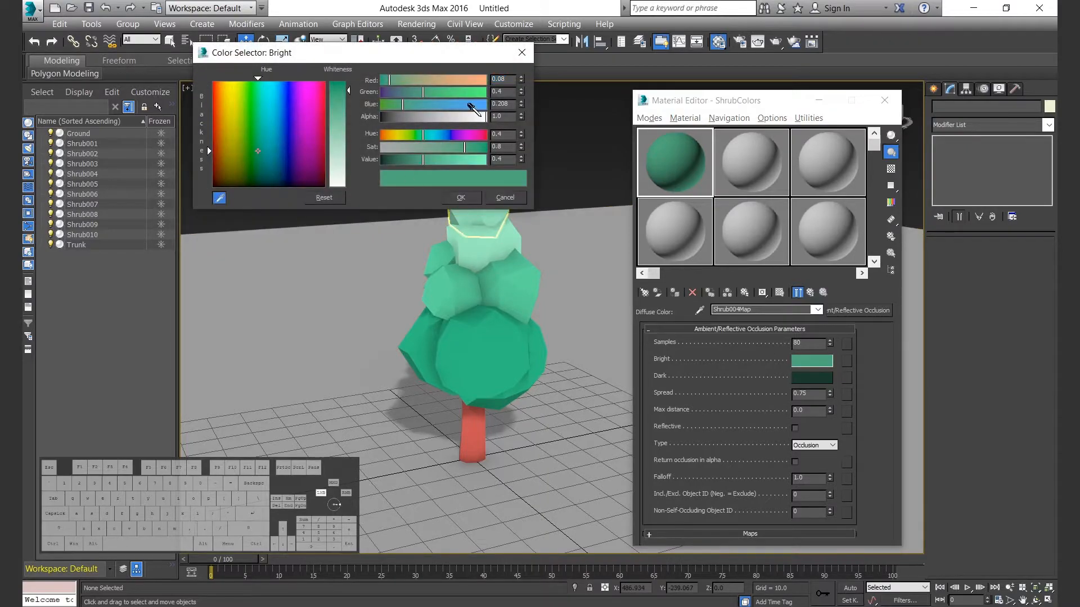
drag(487, 57, 849, 63)
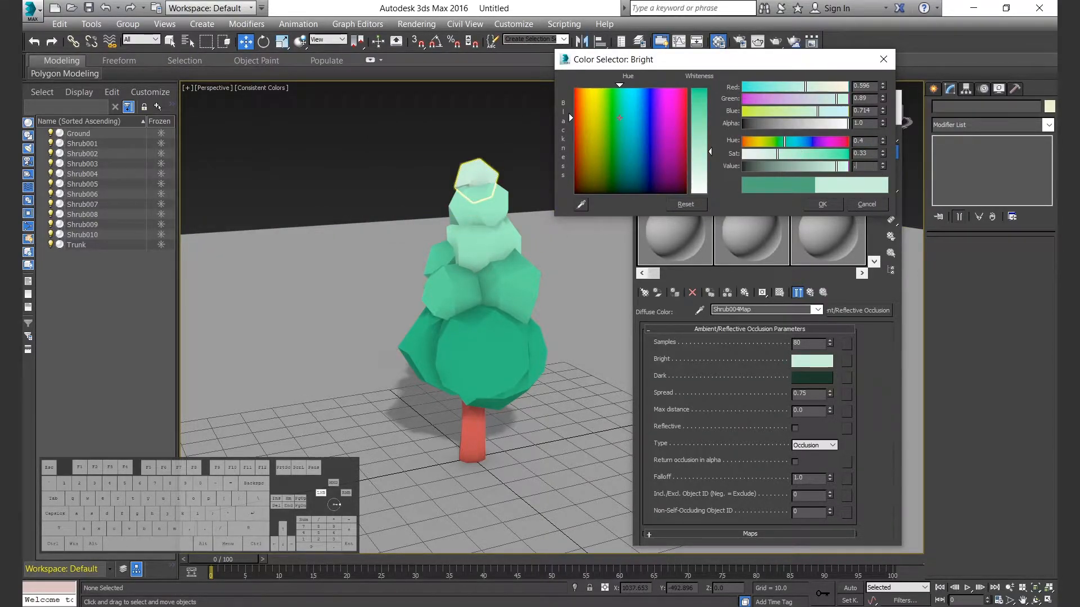
click(823, 206)
Copy Shrub004Map's Bright color to its Dark color and darken it.
drag(813, 362, 813, 378)
click(766, 342)
click(811, 377)
click(840, 202)
Copy Shrub004Map's Bright color into the fourth sub-material's diffuse color and name the sub-material Shrub004.
right_click(809, 357)
click(826, 365)
click(819, 293)
right_click(718, 405)
click(746, 432)
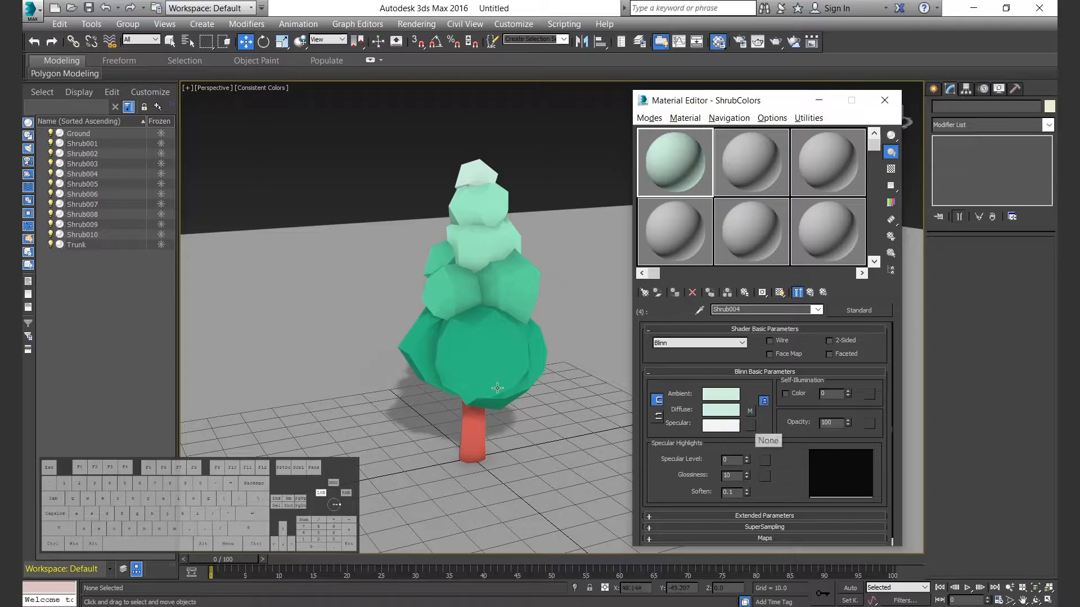
click(810, 293)
Sample the red trunk as the Bright occlusion color of the fifth sub-material's diffuse map.
click(782, 470)
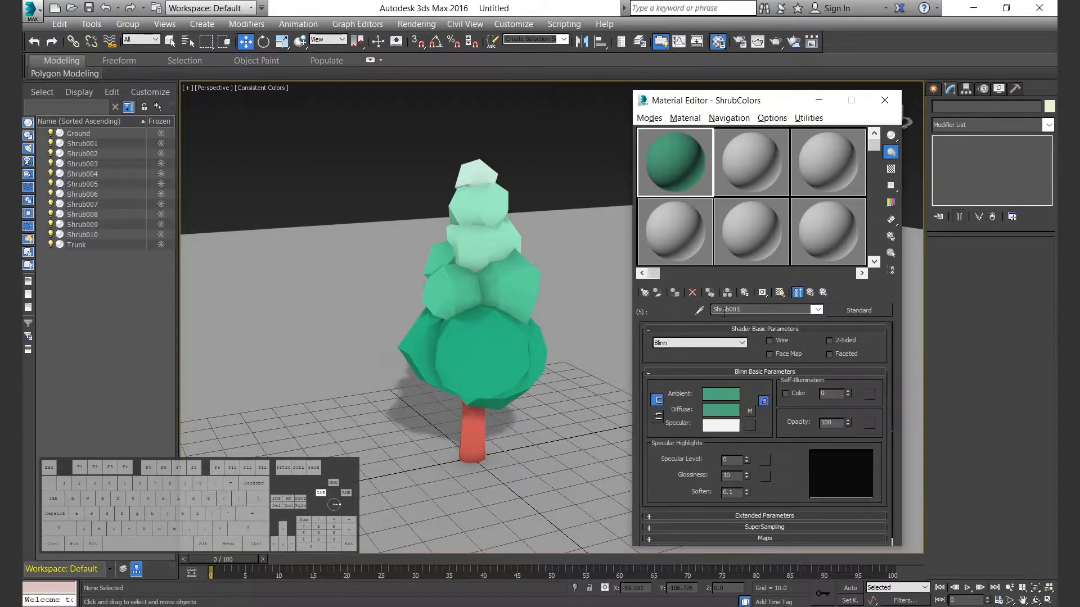
click(749, 411)
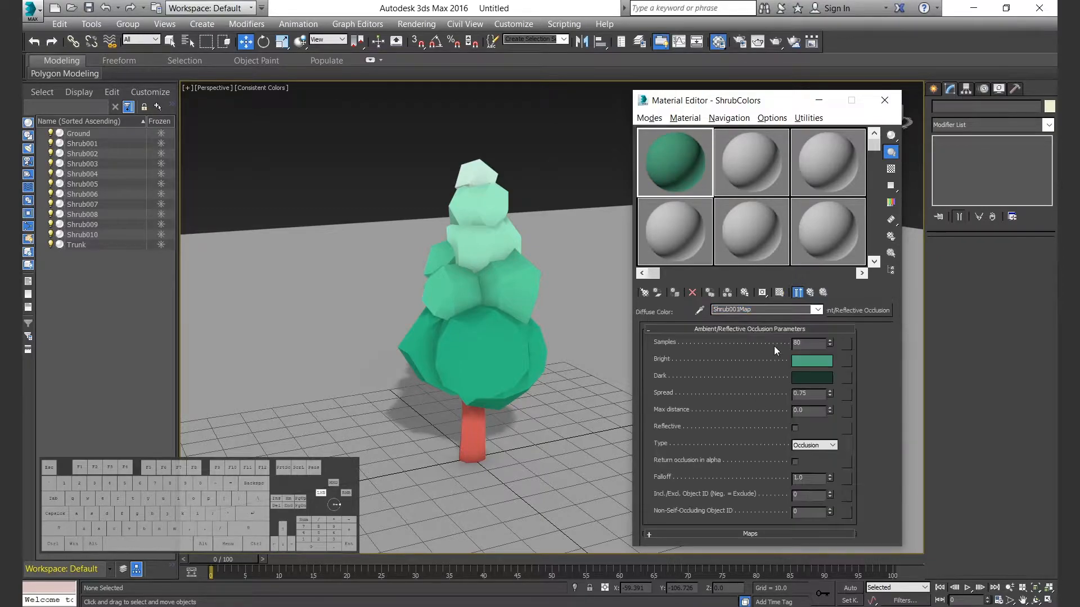
click(811, 360)
click(581, 205)
click(467, 432)
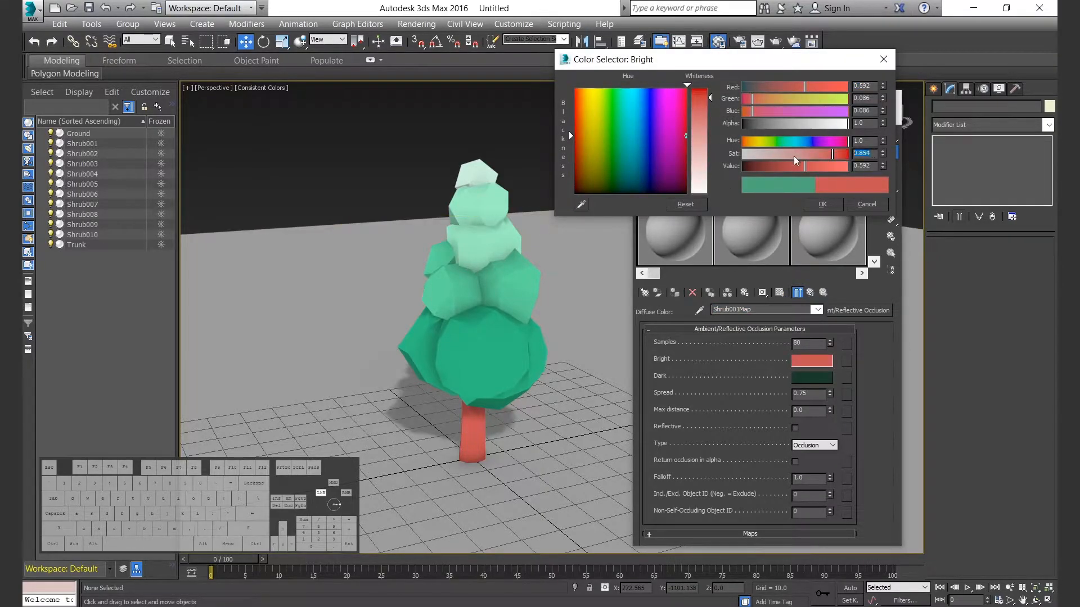
click(822, 204)
Copy the fifth map's red Bright color to Dark and set the Dark color's value to 0.05.
click(841, 333)
click(820, 378)
double_click(866, 167)
text(0.05)
click(823, 205)
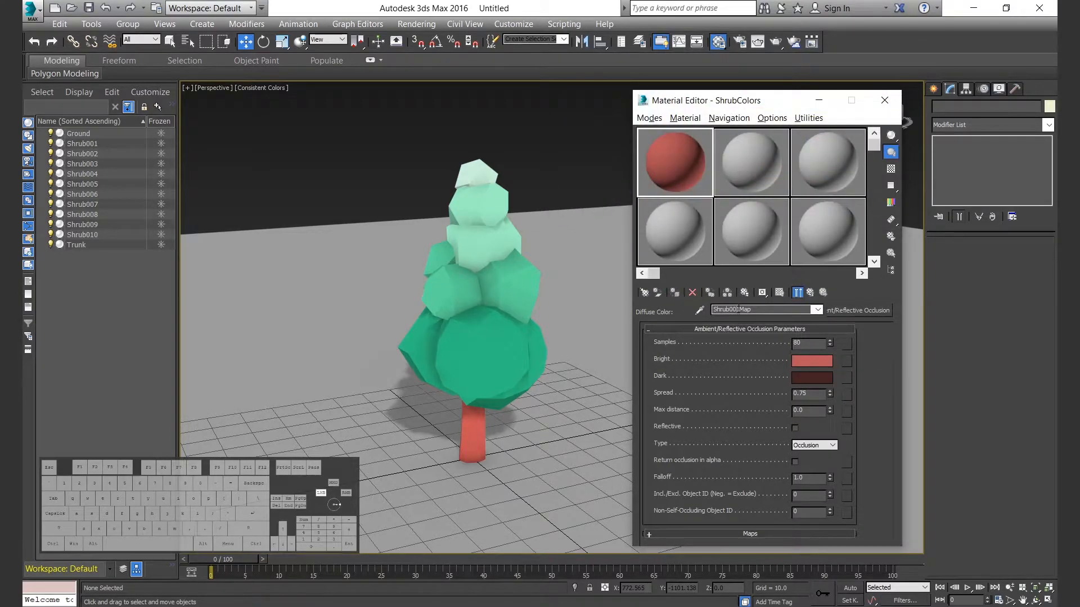
Replace Shrub with Trunk in the fifth map's name and name its sub-material Trunk001.
key(BackSpace)
key(BackSpace)
key(BackSpace)
key(BackSpace)
key(BackSpace)
text(Trunk)
click(811, 292)
Copy the trunk map's Bright color into the Trunk001 sub-material's diffuse color.
click(750, 411)
right_click(814, 358)
click(847, 369)
click(810, 292)
right_click(724, 415)
click(753, 437)
click(811, 292)
Name the sixth sub-material Ground001 and its diffuse occlusion map Ground001Map.
click(727, 393)
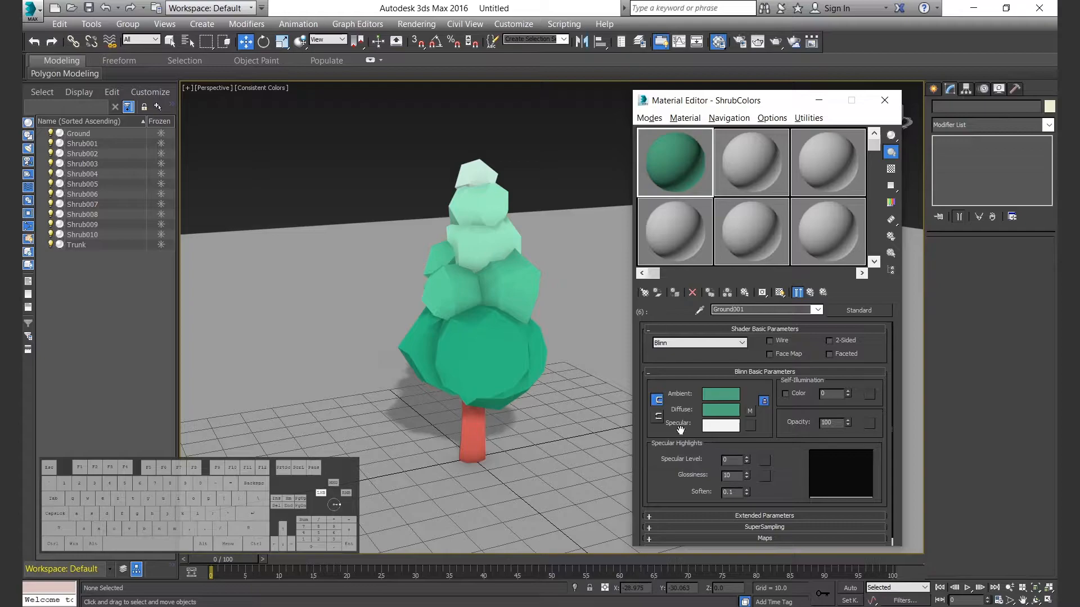
click(749, 411)
text(Ground)
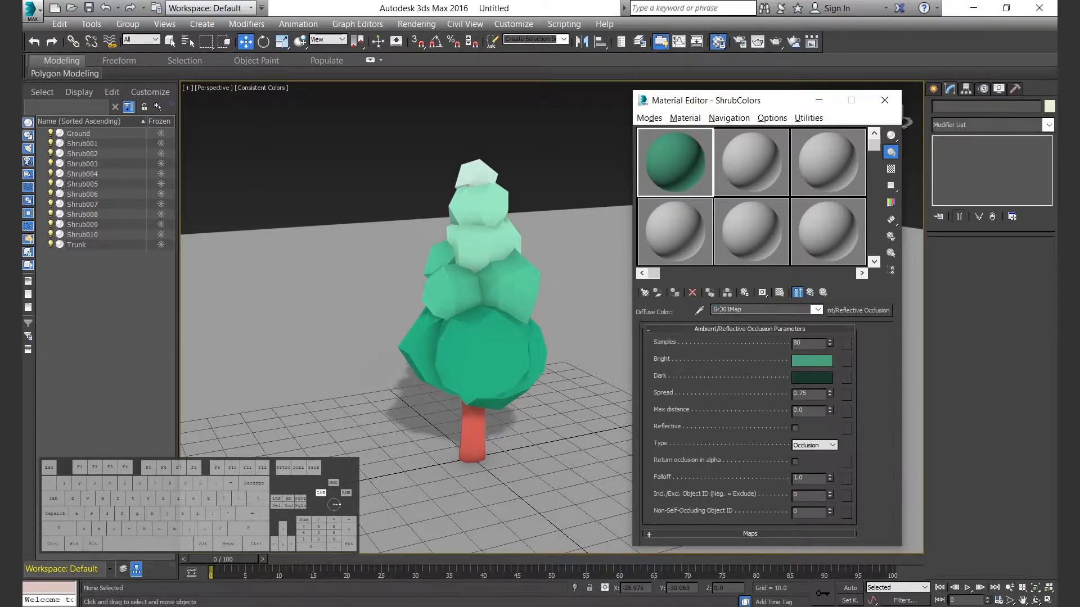
Set Ground001Map's Bright color to light grey and copy it into the Ground001 sub-material's diffuse color.
click(811, 361)
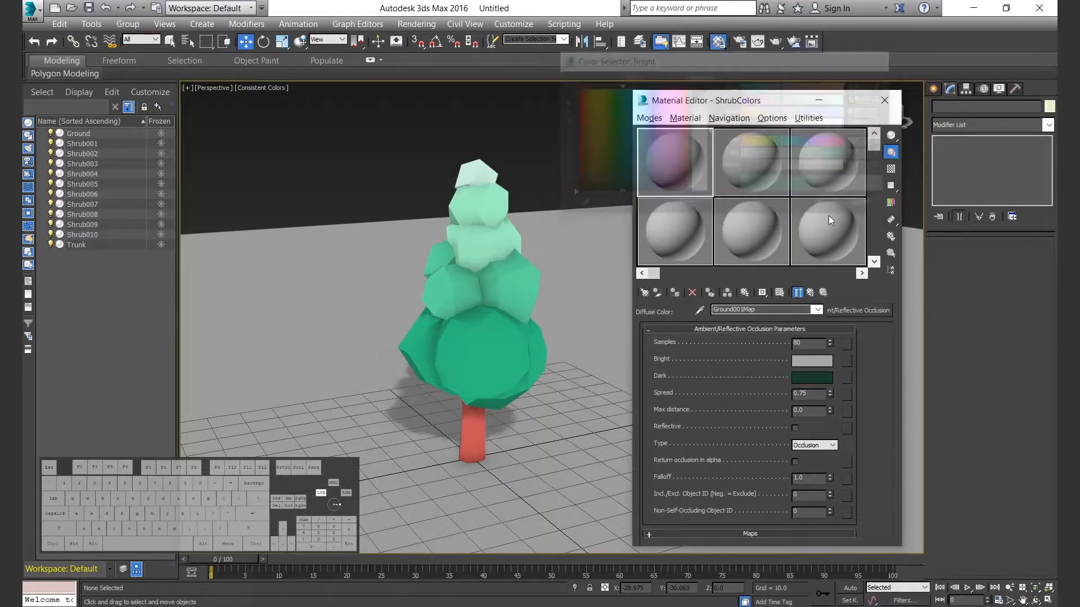
click(822, 204)
right_click(846, 360)
click(809, 293)
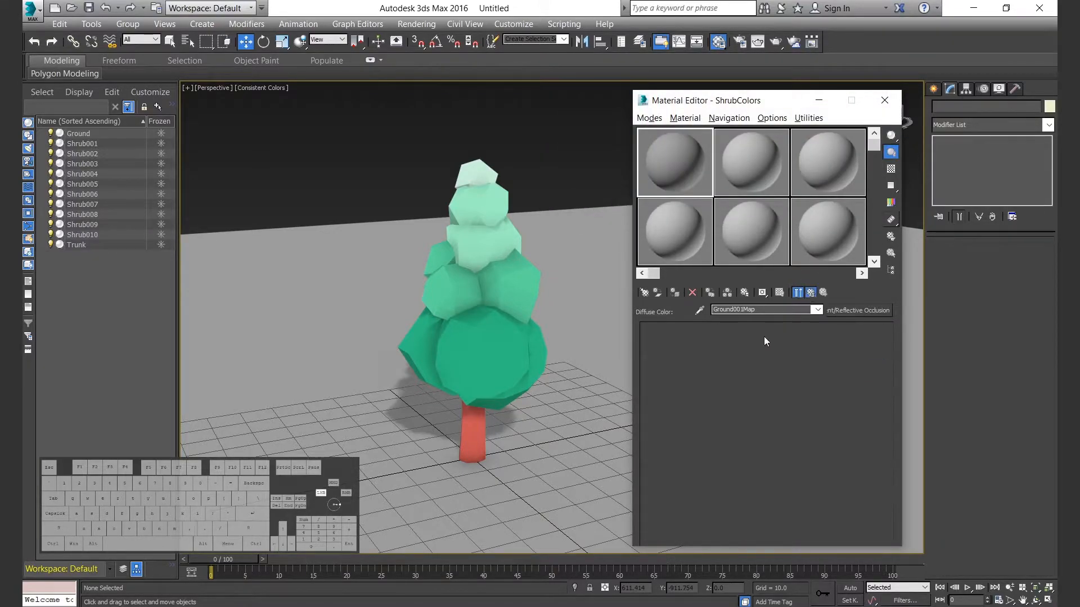
click(811, 293)
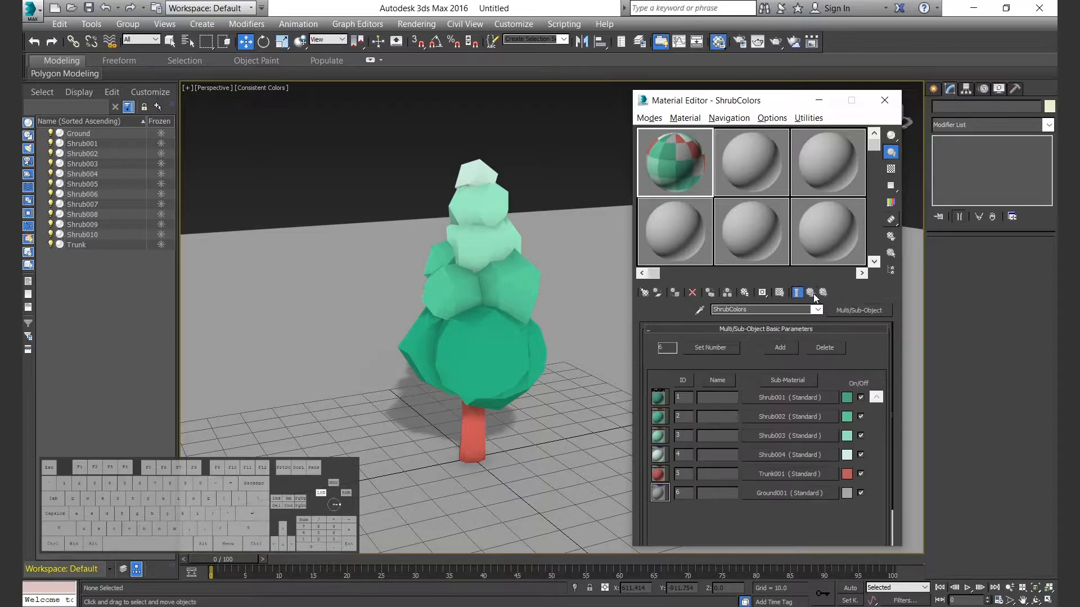
Add a Material modifier with material ID 4 to the topmost foliage piece.
click(884, 100)
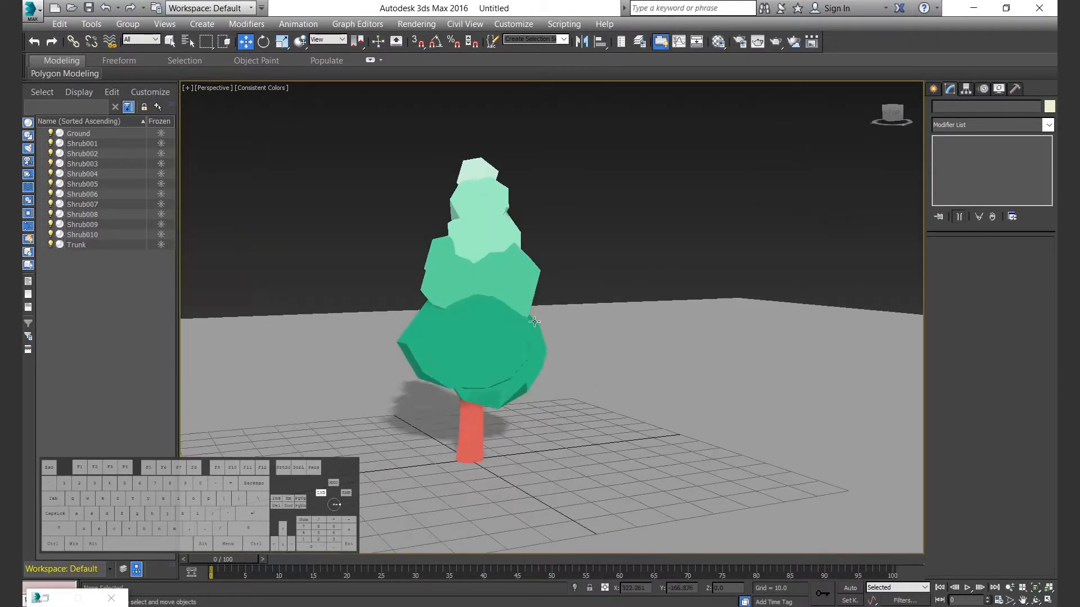
click(477, 172)
click(978, 125)
key(t)
click(968, 138)
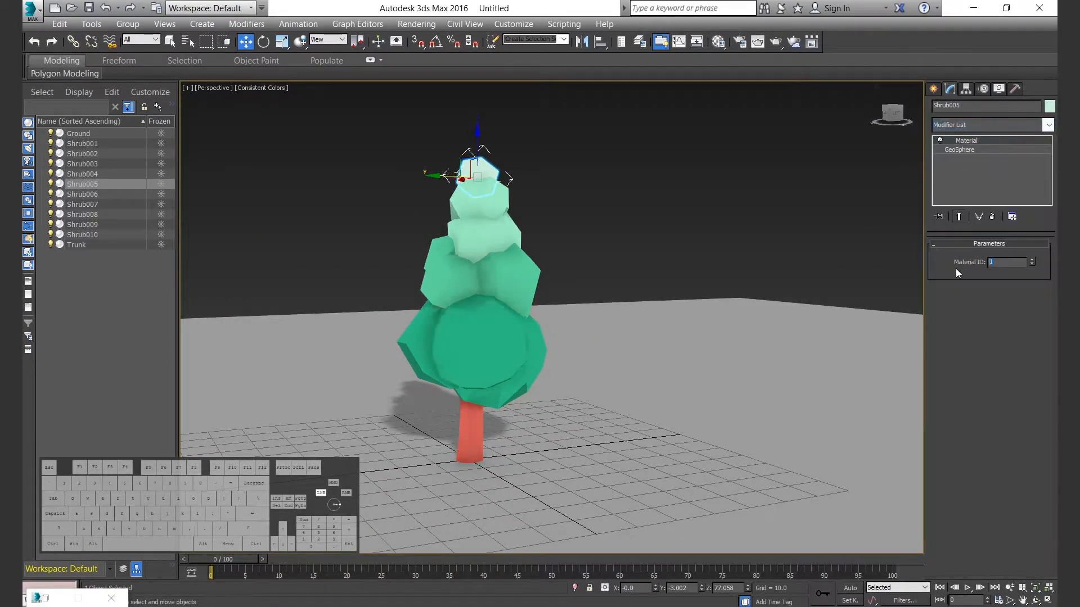
key(m)
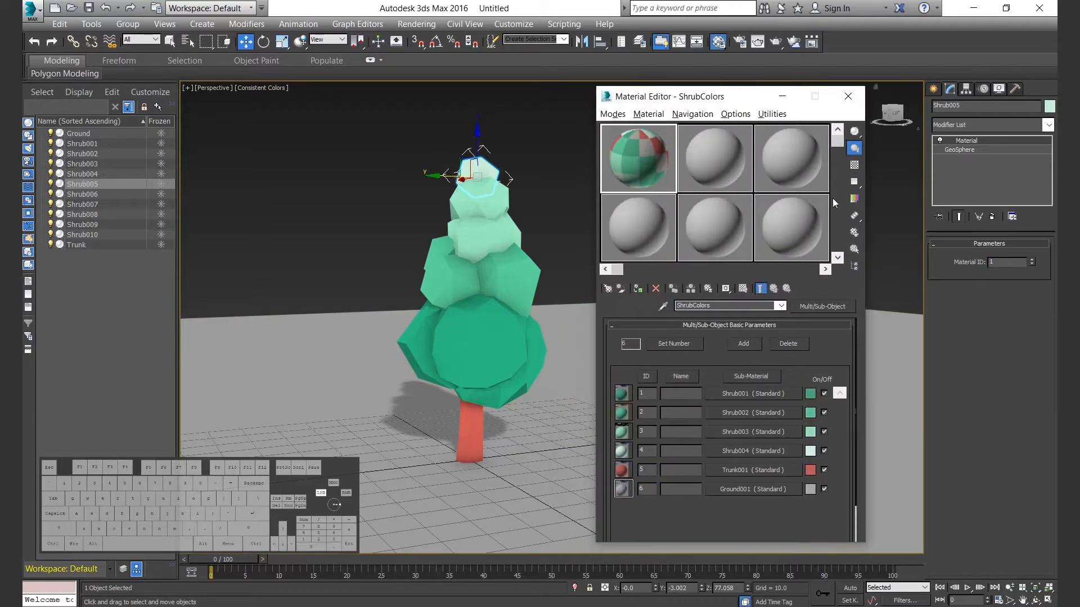
drag(1003, 264, 958, 260)
text(4)
Add a Material modifier with material ID 3 to the two foliage pieces just below the treetop.
drag(412, 212, 536, 222)
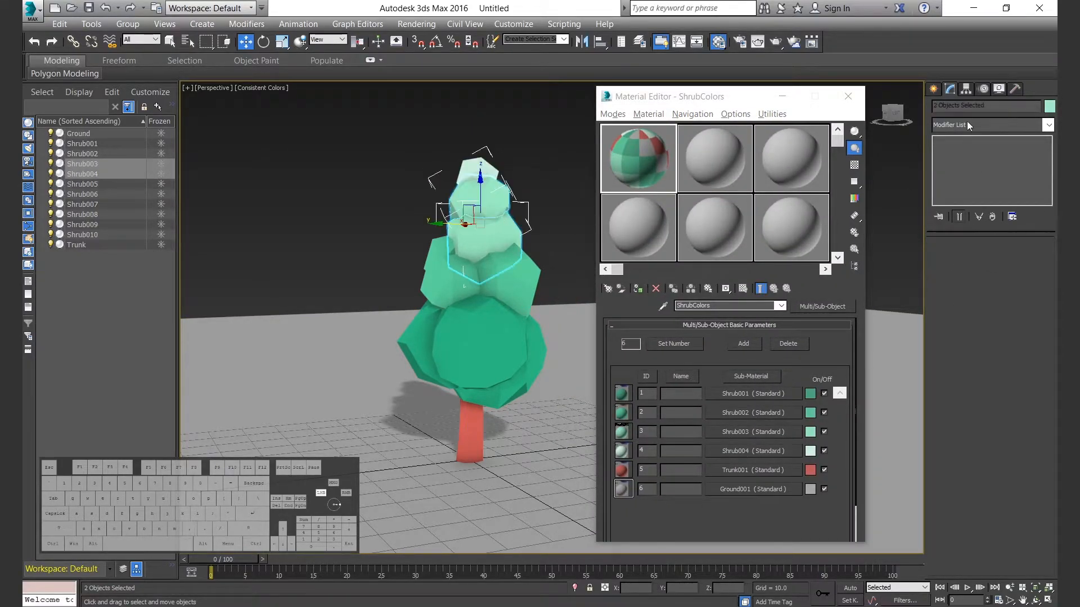
click(966, 125)
click(970, 150)
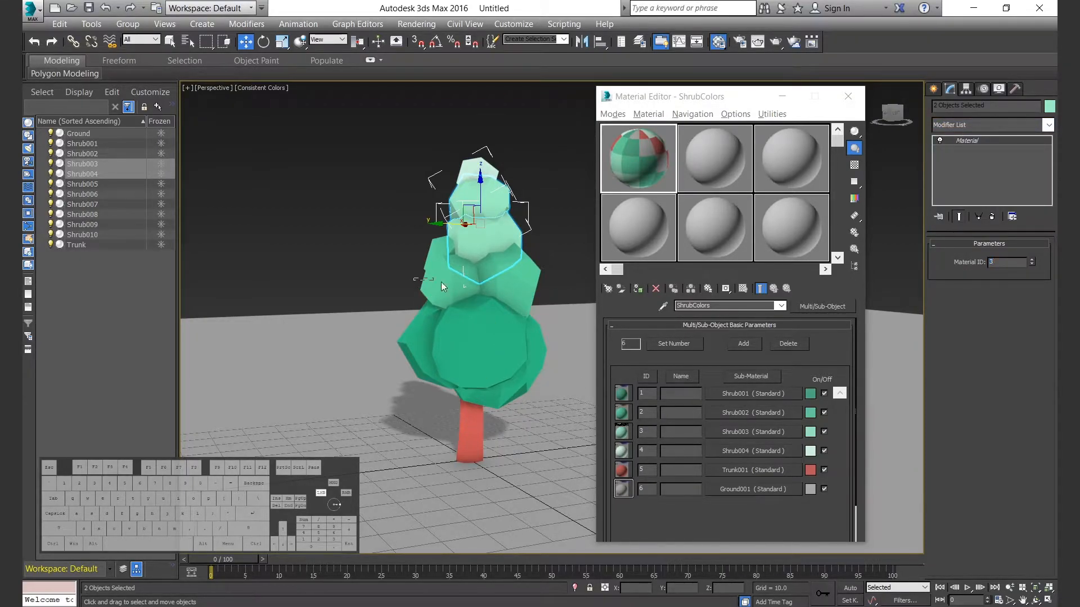
Add a Material modifier with material ID 2 to the four foliage pieces of the middle tier.
drag(420, 280, 519, 284)
alt+click(486, 236)
click(977, 122)
text(mat)
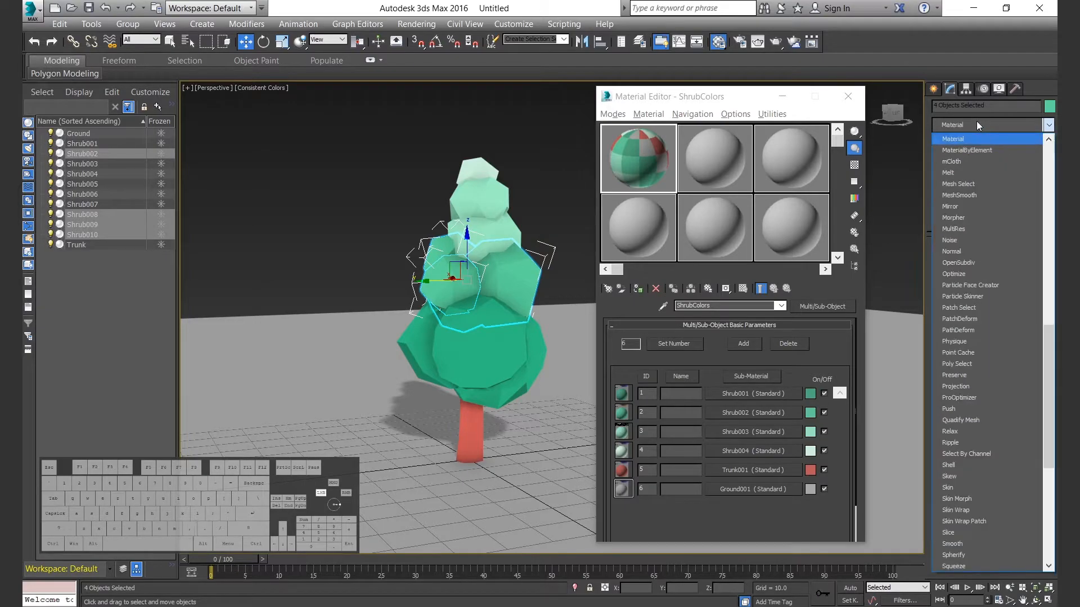
key(Return)
text(2)
Select the three lowest foliage pieces in the Left view and add a Material modifier with material ID 1.
click(343, 329)
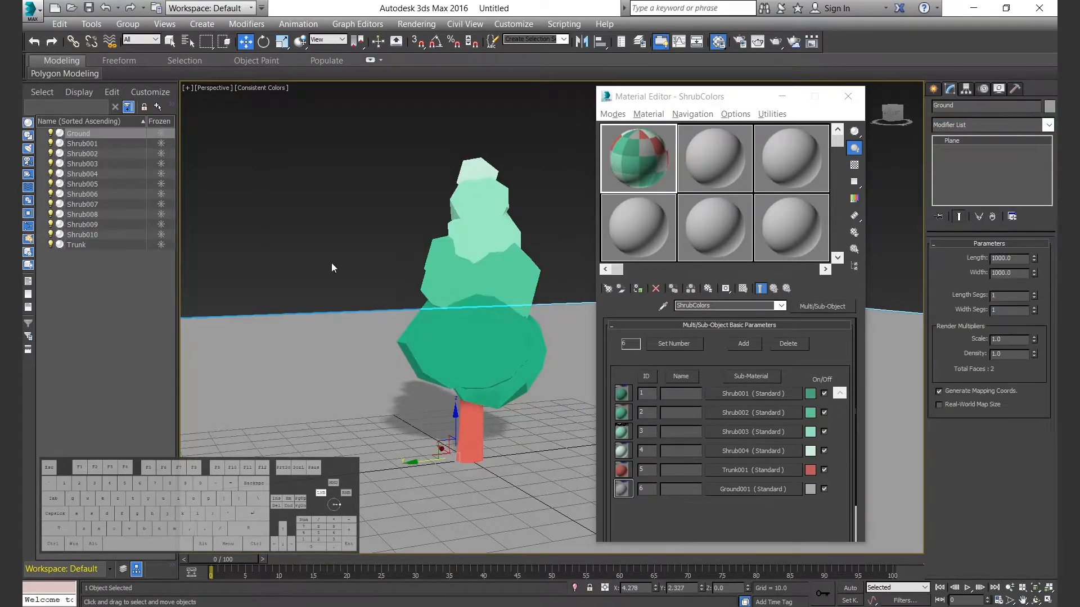
click(335, 275)
key(alt+w)
click(363, 383)
key(alt+w)
drag(372, 396, 578, 403)
click(995, 126)
text(mat)
key(Return)
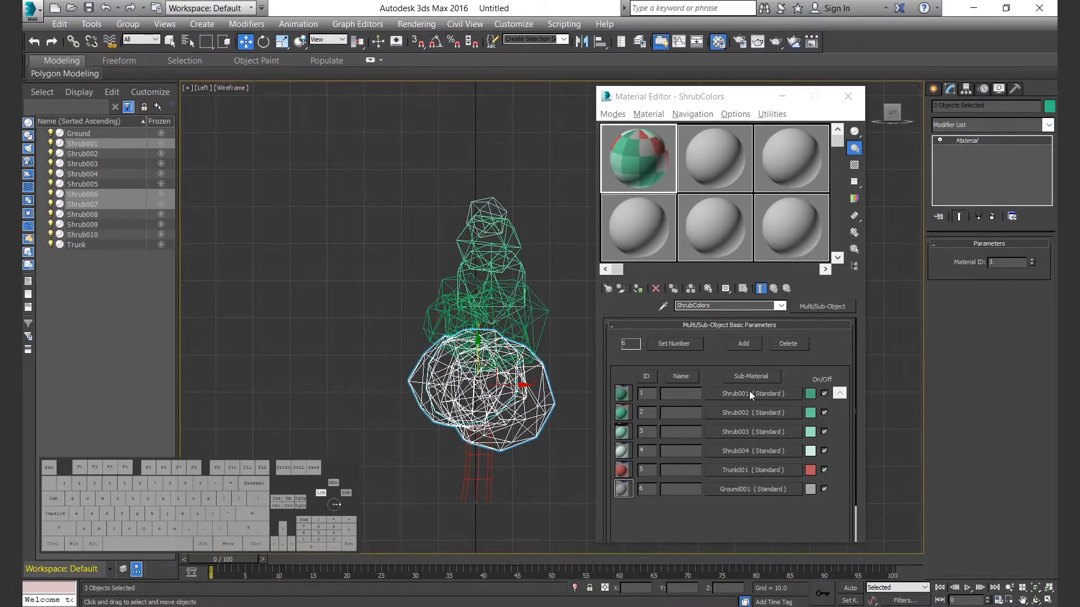
click(541, 220)
Assign material ID 5 to the trunk's polygons through Element selection in its Edit Poly modifier.
drag(435, 464, 514, 483)
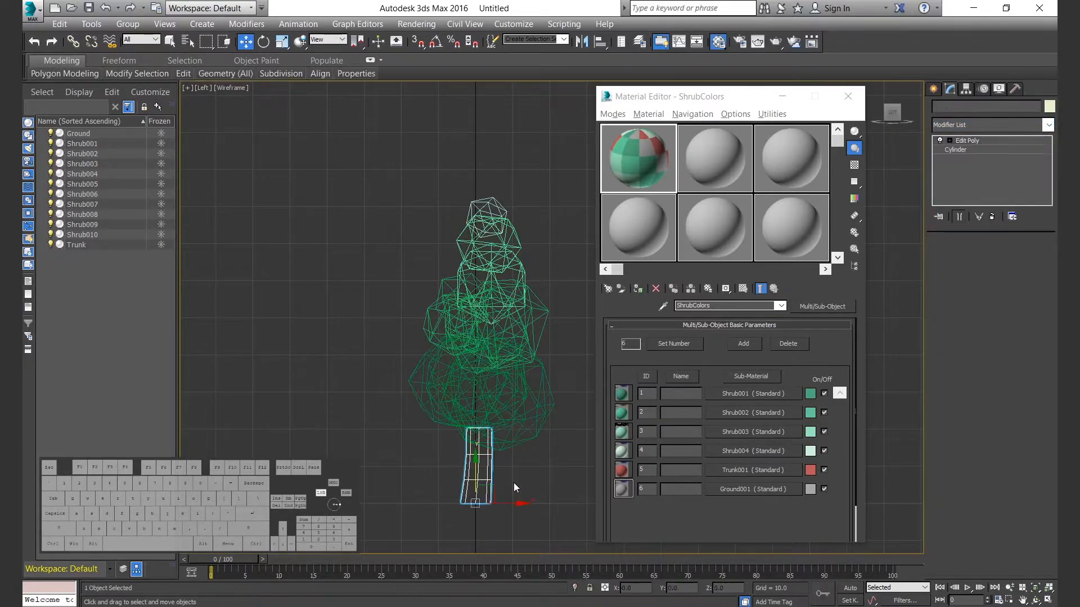
click(975, 123)
text(mat)
key(Return)
scroll(987, 303, up, 5)
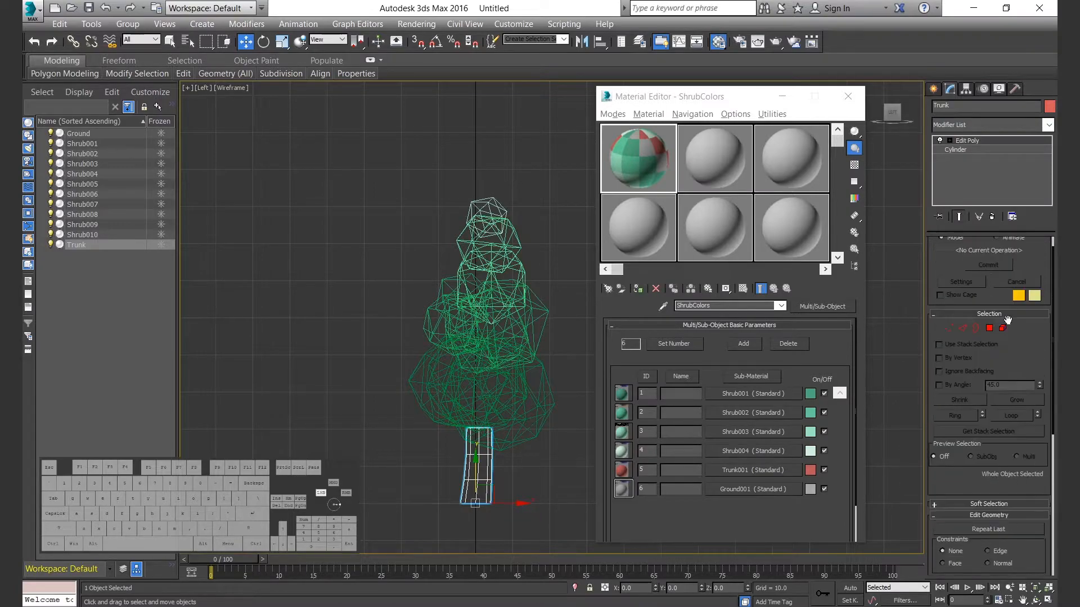
click(1003, 328)
scroll(983, 417, down, 3)
scroll(985, 416, down, 5)
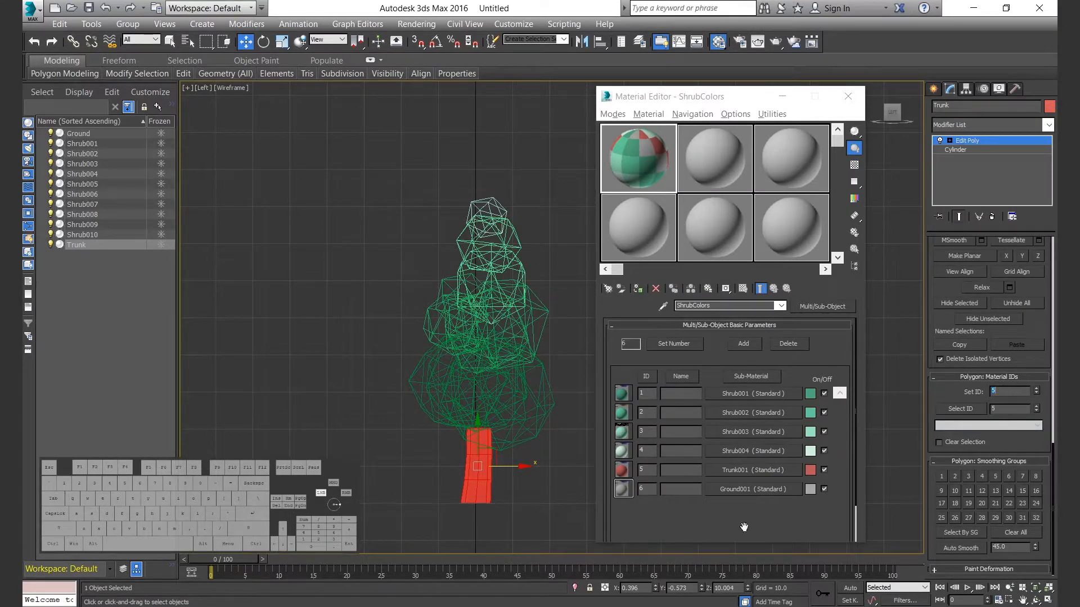
click(565, 521)
click(967, 141)
Return to the maximized Perspective view and add a Material modifier to the ground plane.
key(alt+w)
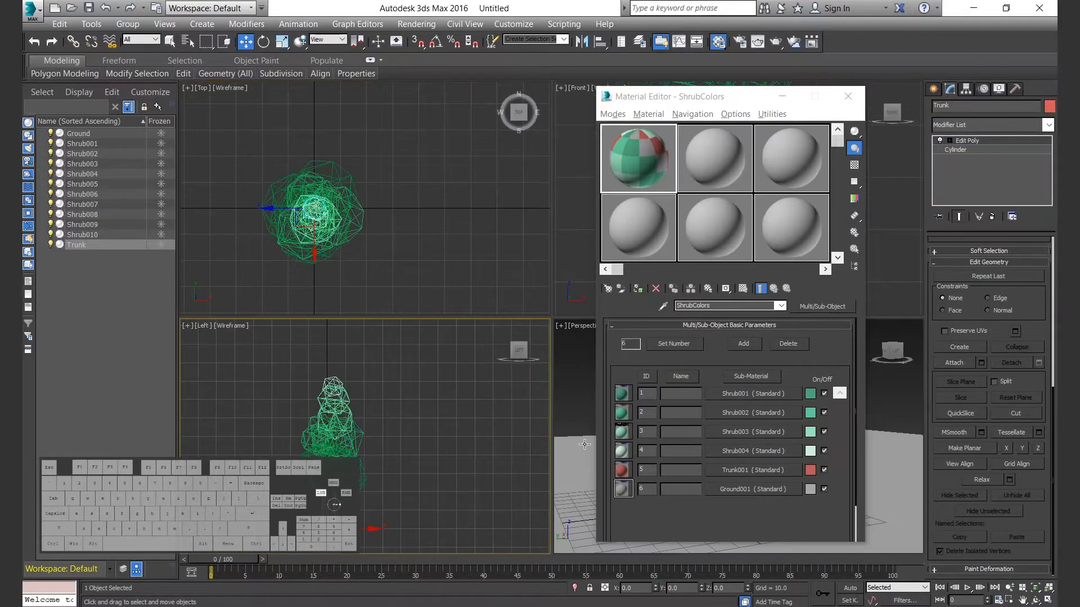
right_click(574, 433)
key(alt+w)
click(568, 416)
click(966, 125)
click(998, 226)
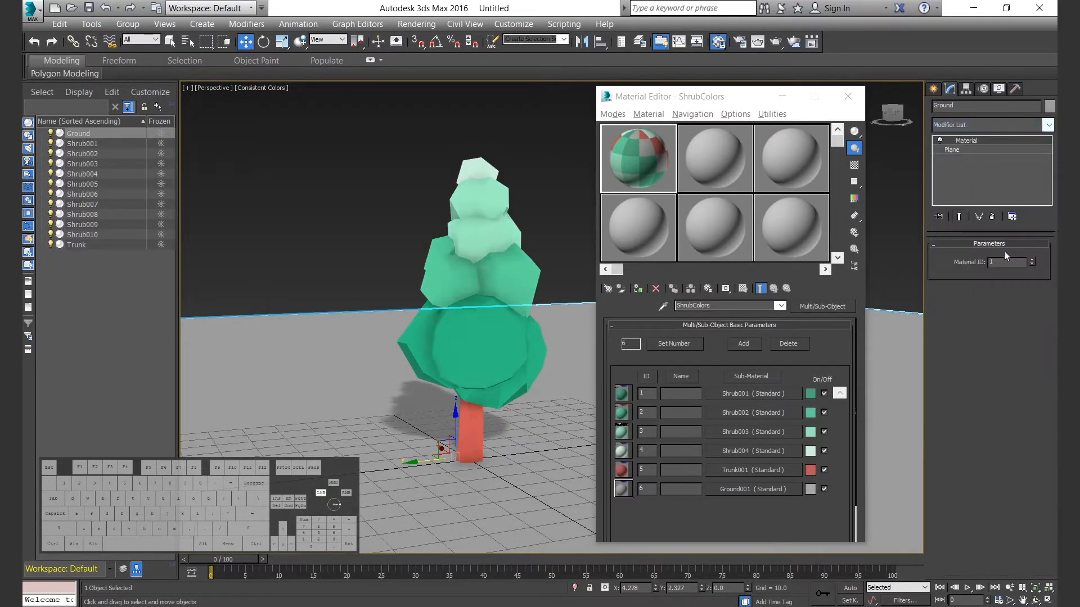
Select all objects in the scene and assign the ShrubColors Multi/Sub-Object material to them.
key(ctrl+a)
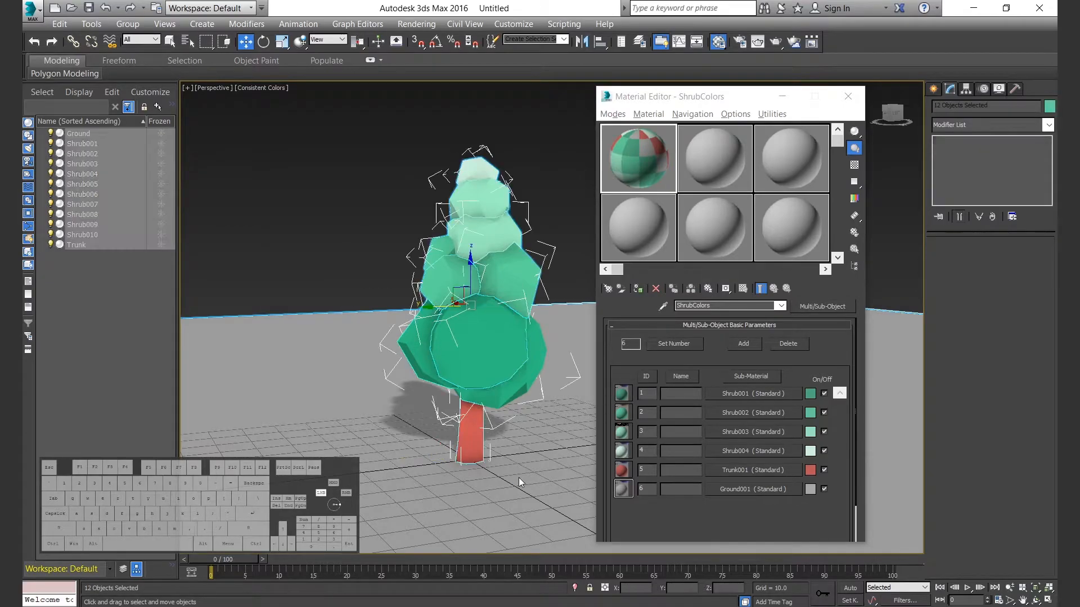
key(m)
alt+middle_drag(565, 251, 568, 304)
click(567, 138)
alt+middle_drag(567, 146, 663, 253)
click(874, 84)
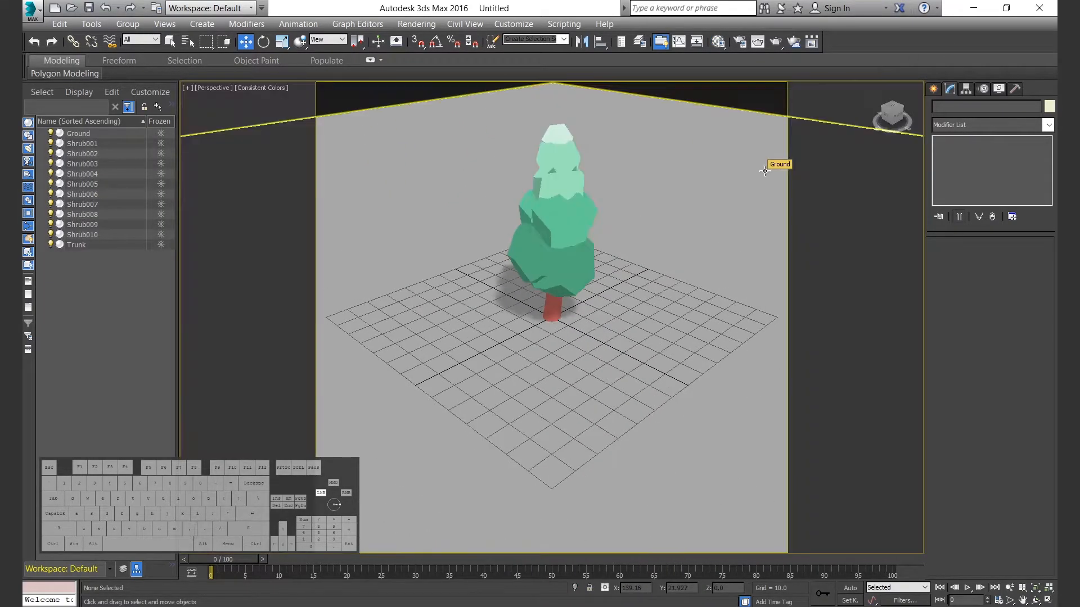
Group all the foliage pieces and the trunk, without the ground, under the name Tree_12.
click(82, 134)
drag(91, 144, 87, 247)
click(87, 248)
drag(83, 146, 87, 246)
click(137, 25)
click(143, 40)
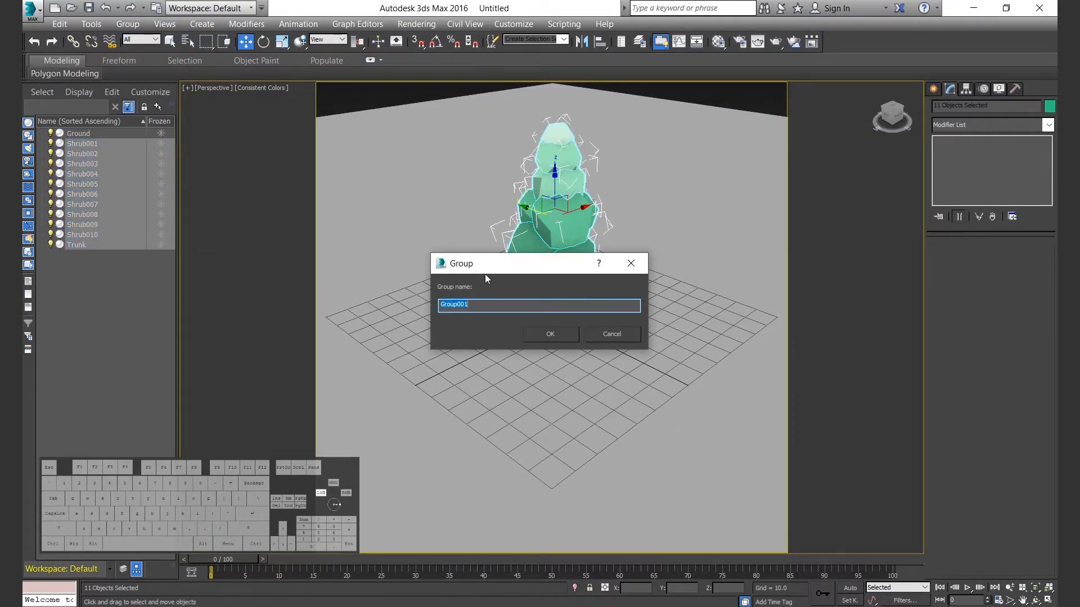
click(556, 336)
Move only the Tree_12 group's pivot to the world origin at X, Y and Z 0.
click(965, 89)
click(989, 171)
right_click(747, 588)
right_click(701, 588)
right_click(655, 588)
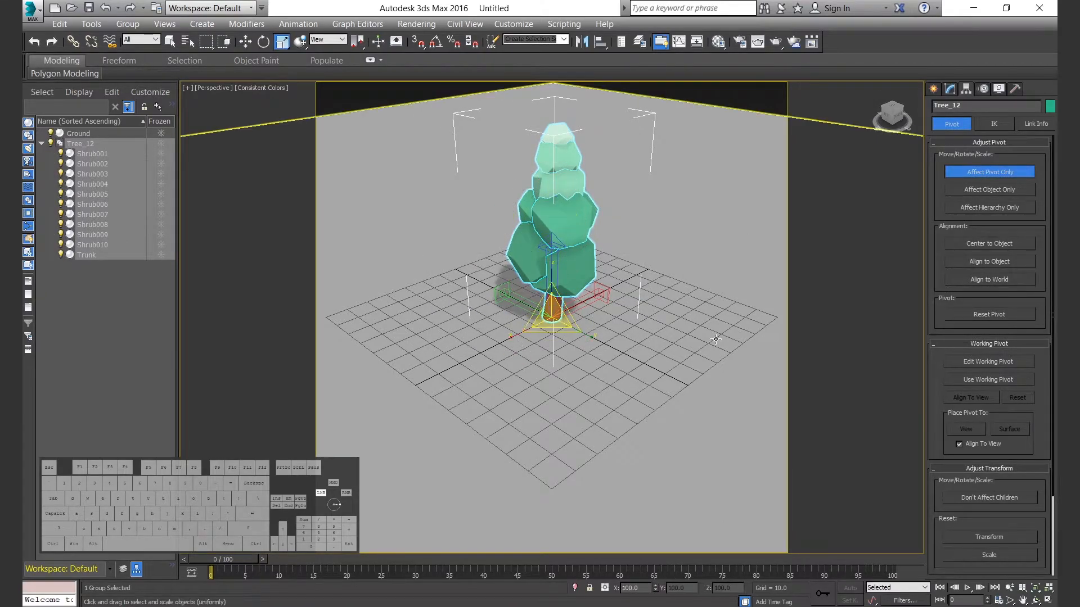
click(989, 171)
Frame the Tree_12 group in an orthographic view from a slightly lowered angle so the tree fills the safe frame.
key(z)
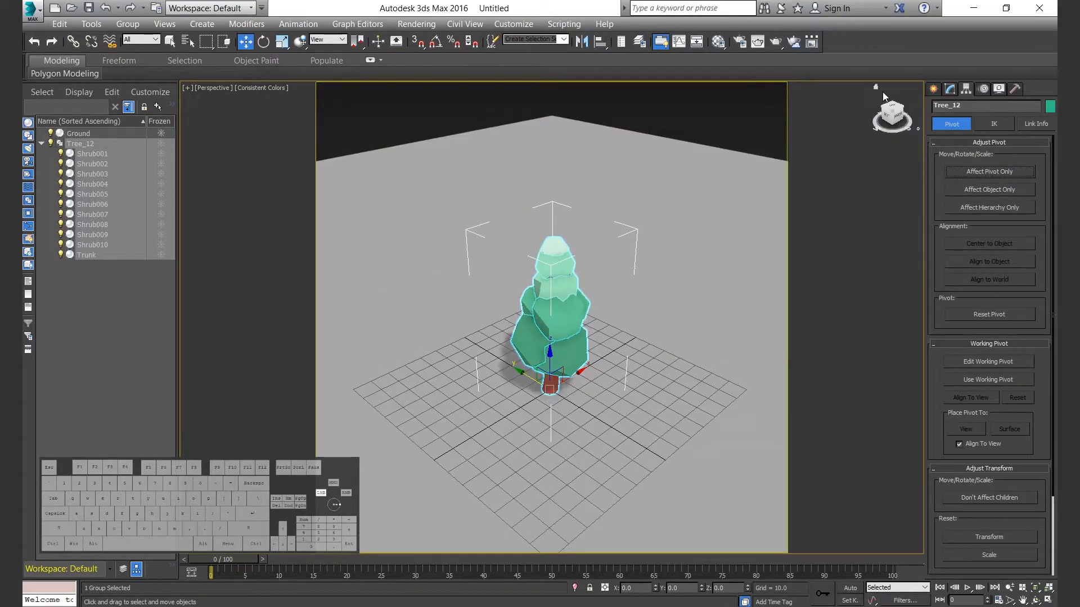
key(u)
key(z)
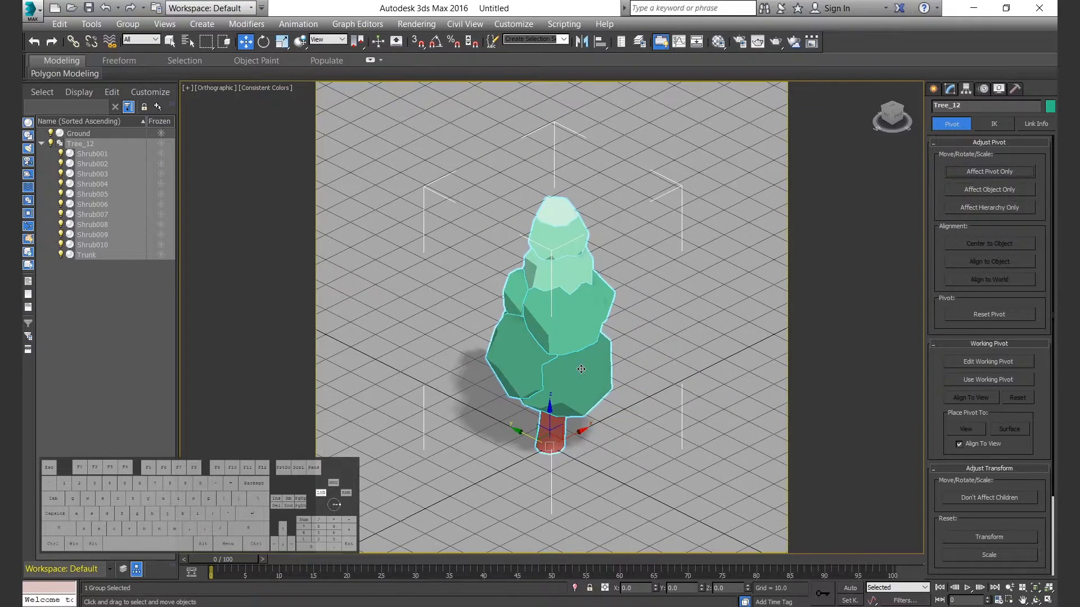
scroll(630, 364, up, 4)
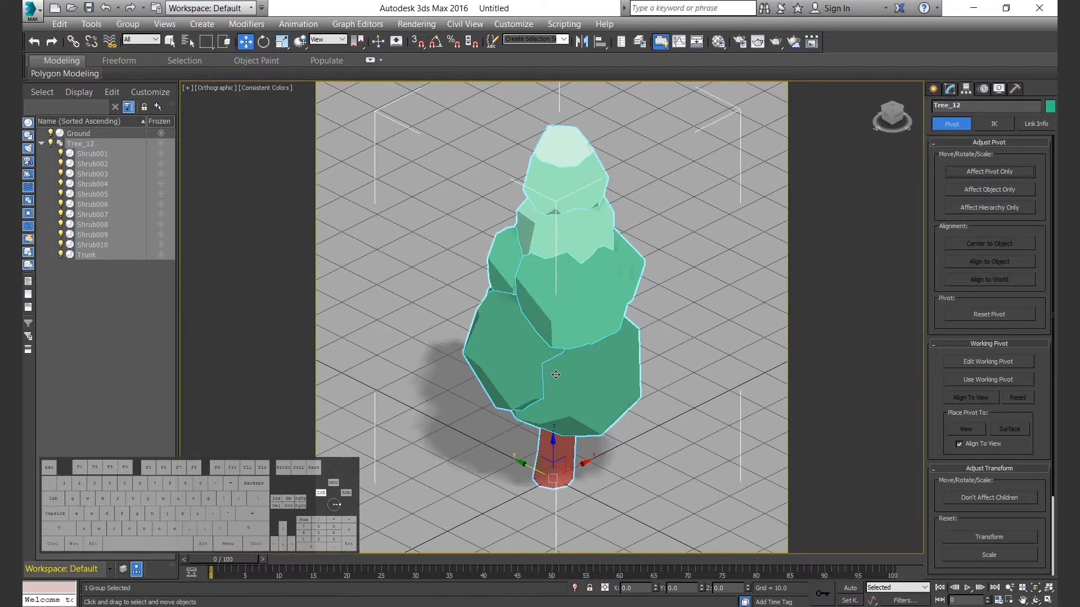
key(p)
key(z)
middle_drag(844, 153, 847, 110)
middle_drag(602, 287, 642, 267)
key(u)
scroll(593, 236, up, 3)
scroll(619, 297, up, 3)
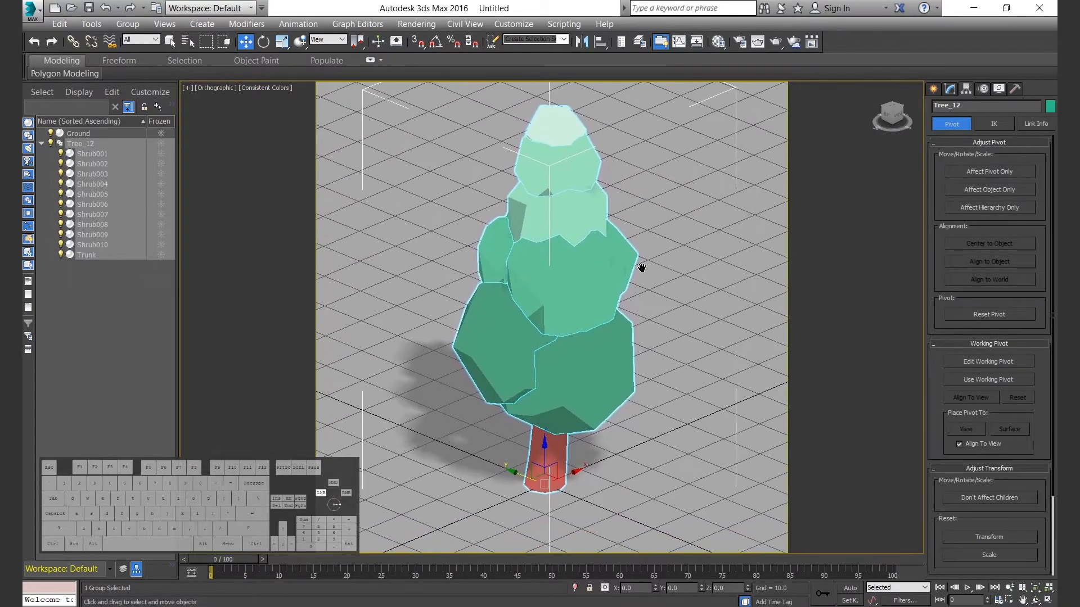
Clear the selection and run a test render of the framed tree in the orthographic view.
middle_drag(647, 307, 649, 314)
click(127, 340)
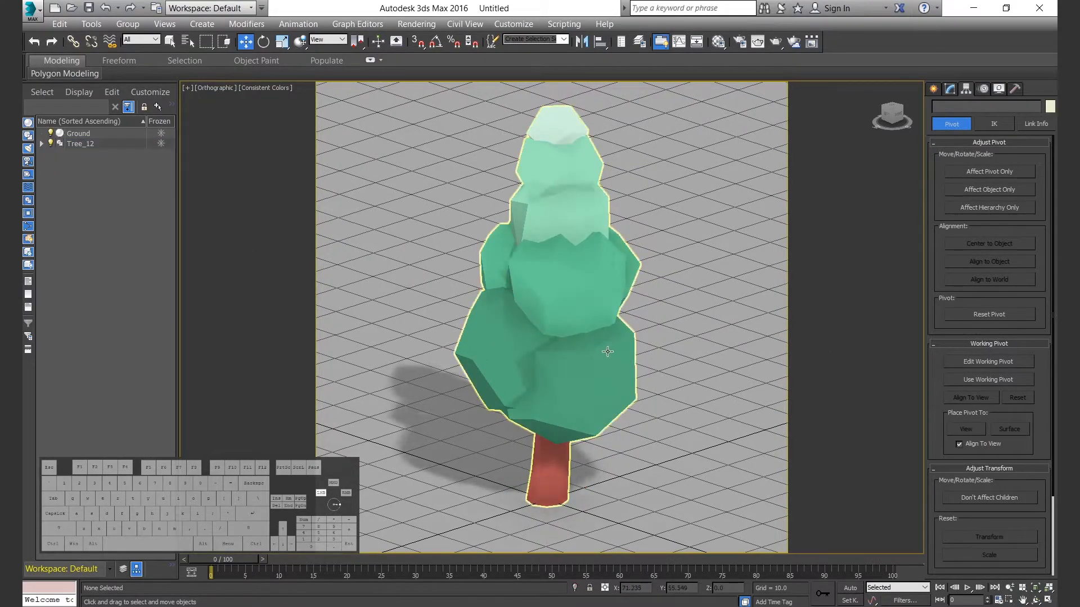
key(shift+q)
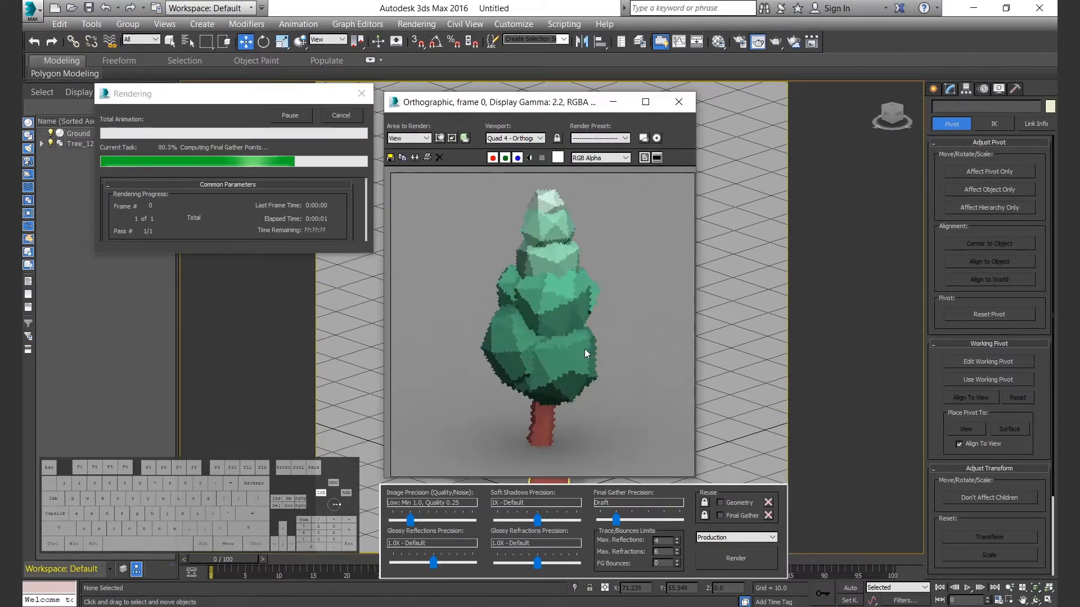
click(679, 102)
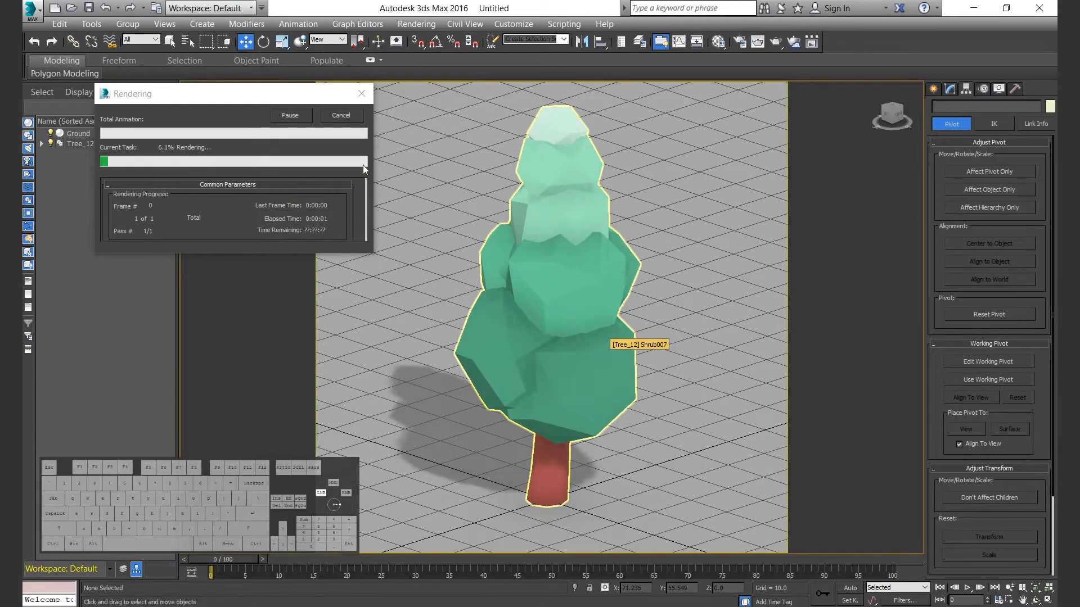
Set the Bright color value of the Ground001 sub-material's diffuse occlusion map to 0.6.
key(m)
click(750, 492)
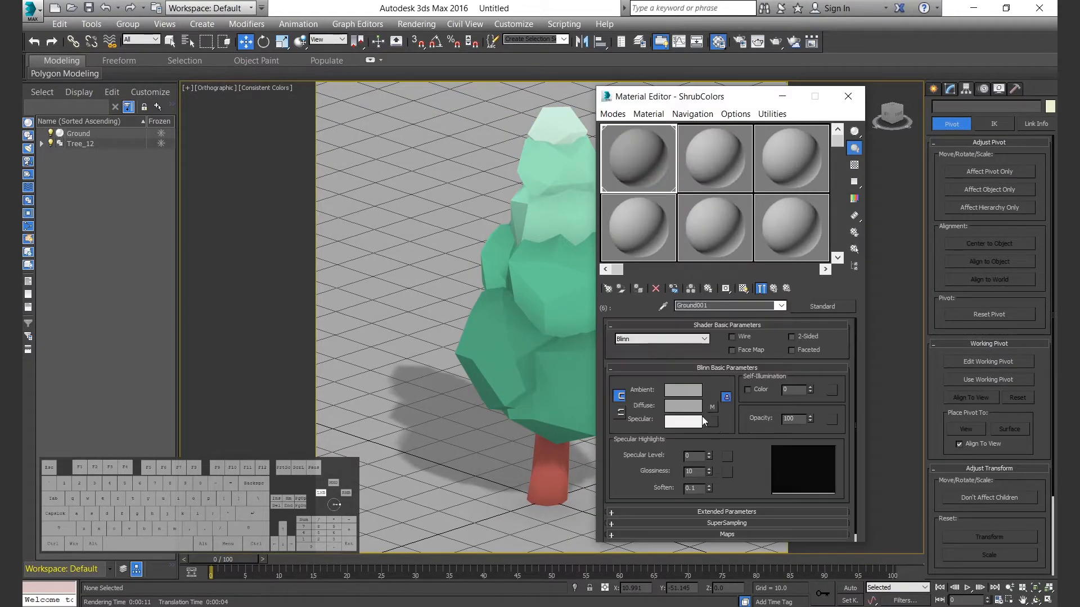
click(711, 401)
click(774, 357)
text(0.5)
key(Return)
double_click(870, 165)
text(0.7)
key(Return)
click(822, 202)
Copy the occlusion map's Bright color onto the Ground001 sub-material's diffuse color and close the Material Editor.
right_click(765, 356)
click(784, 365)
click(774, 289)
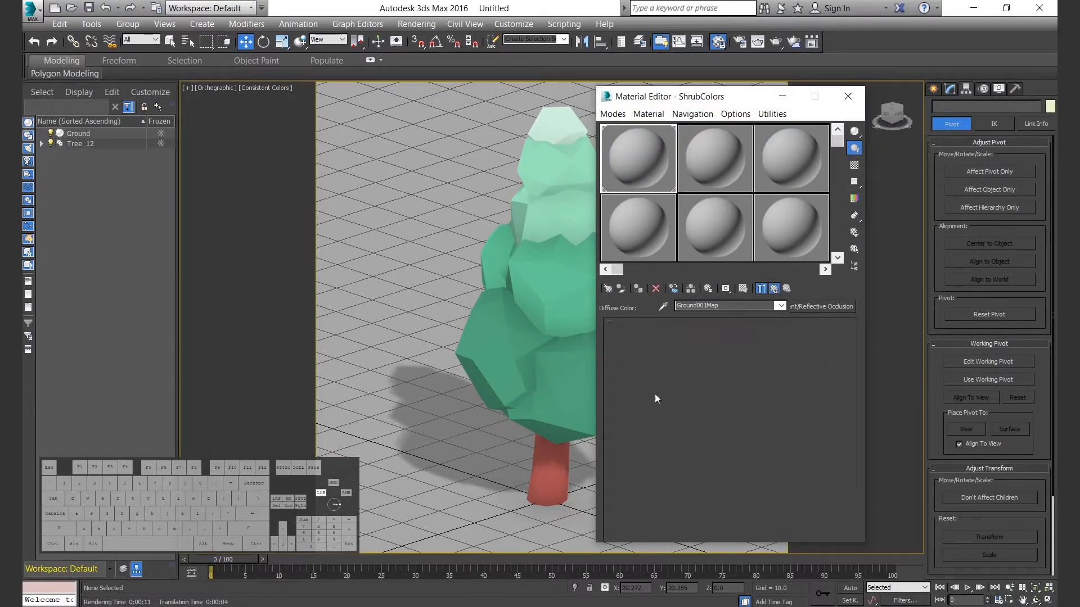
right_click(680, 405)
click(707, 430)
click(847, 96)
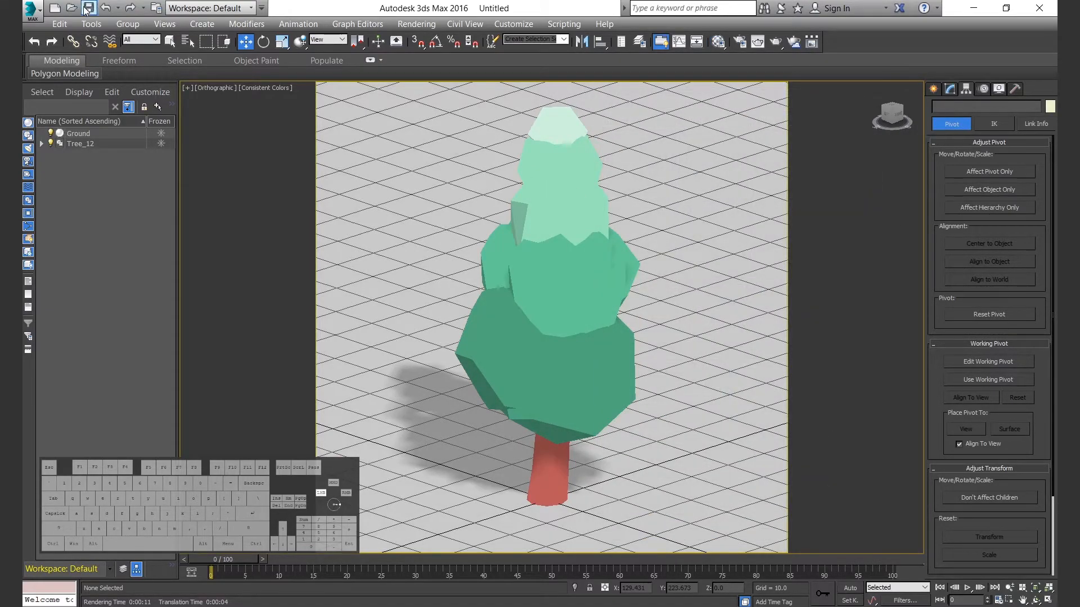
Set the project folder to Chapter01-Assets.
click(32, 9)
mouse_move(84, 344)
click(213, 77)
scroll(564, 326, down, 6)
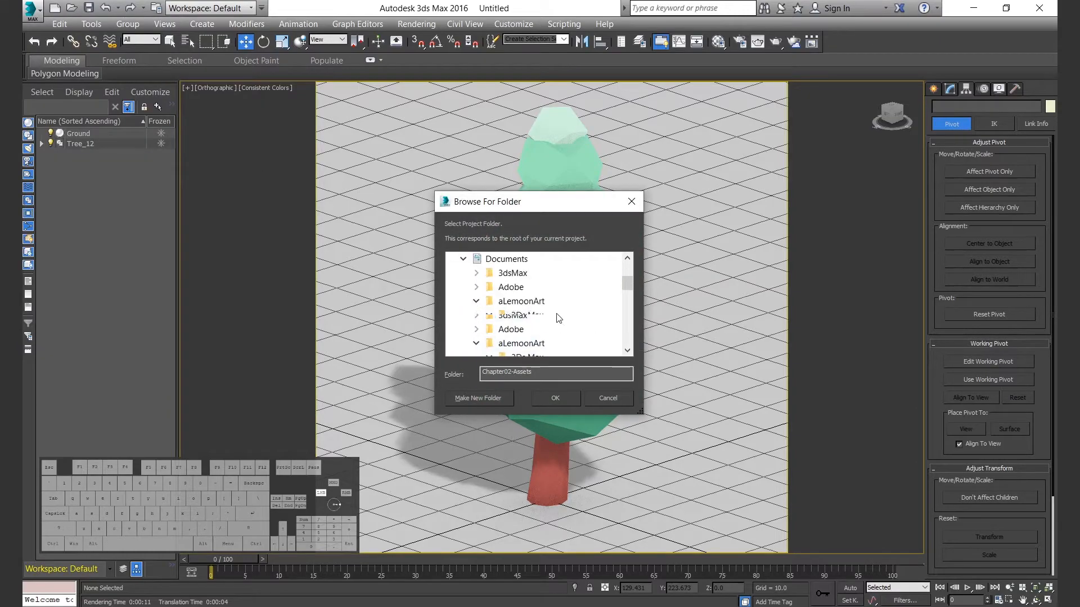
click(555, 398)
Save the scene as 12_LowPolyTree_01.max in the project's scenes folder.
click(32, 8)
click(81, 147)
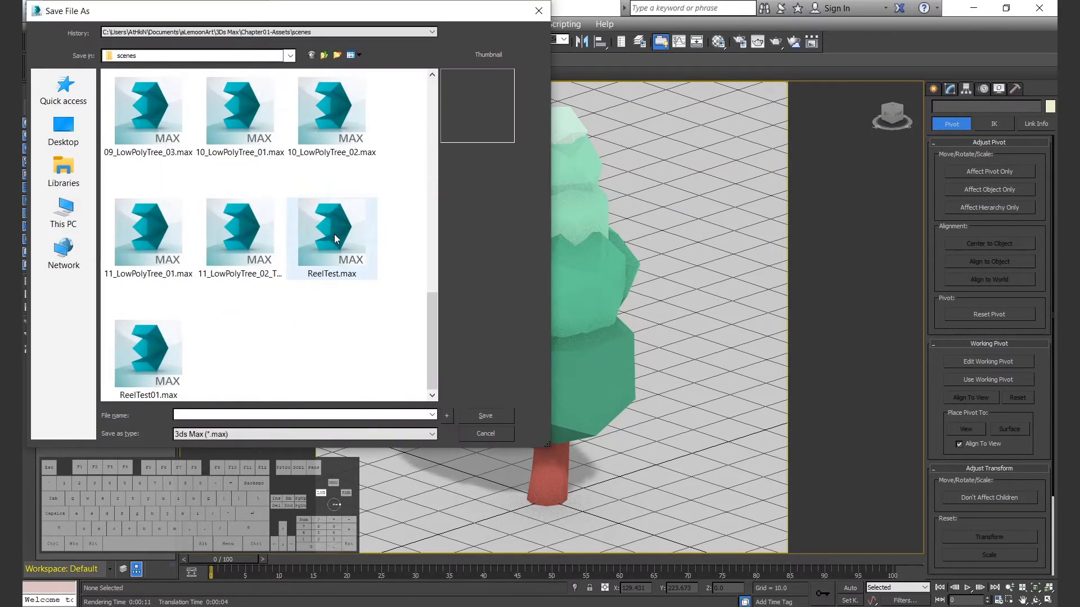
click(232, 235)
key(BackSpace)
text(2_LowPolyTree_01.max)
click(232, 416)
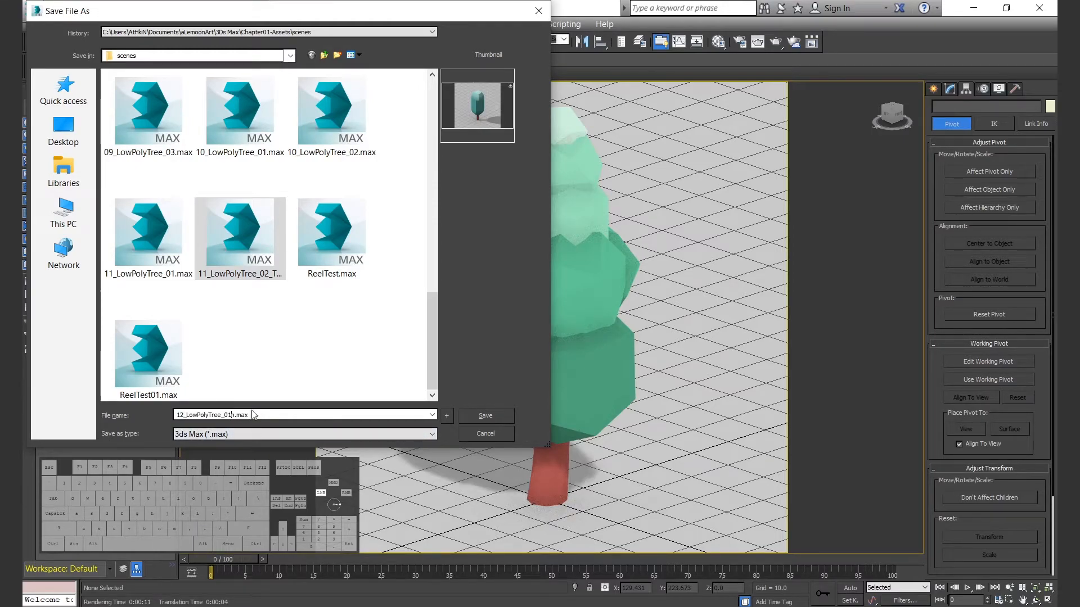
click(505, 418)
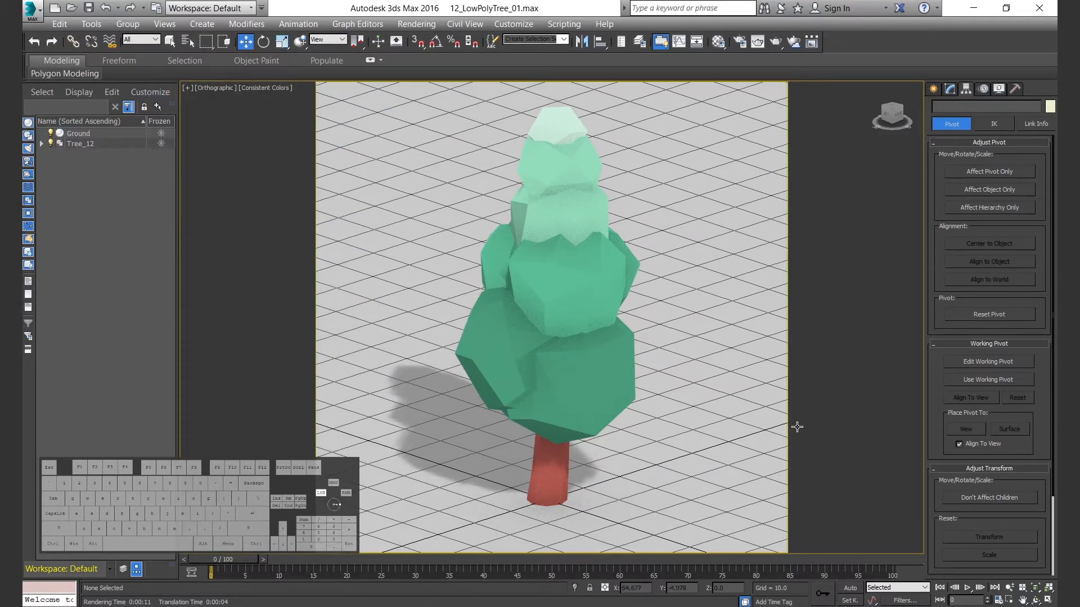
Test-render the view, lighten the ground's Bright occlusion color and matching diffuse color, and render again.
key(shift+q)
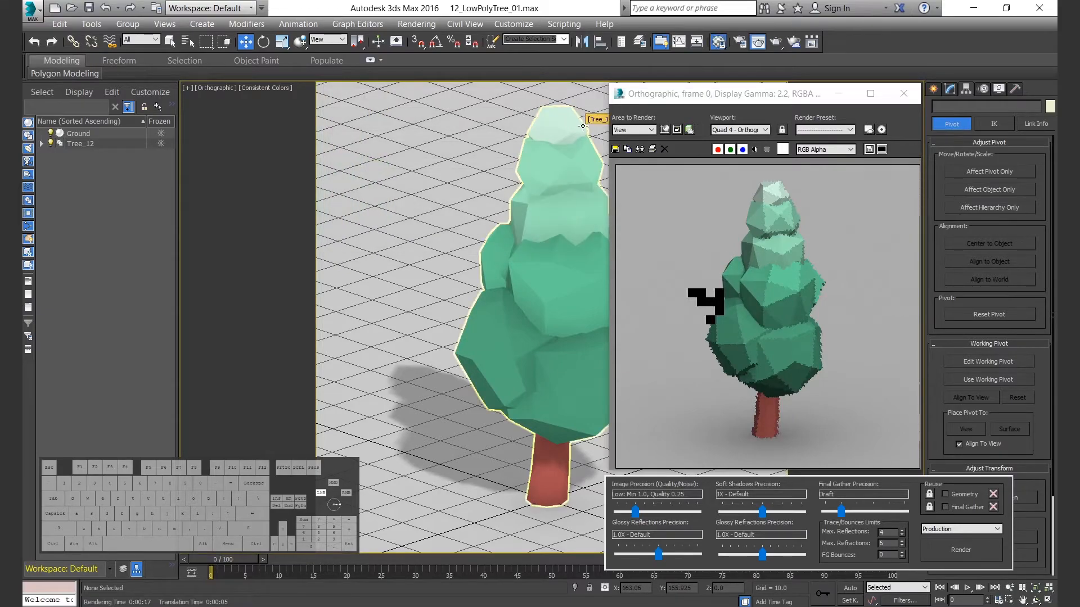
click(718, 42)
click(776, 358)
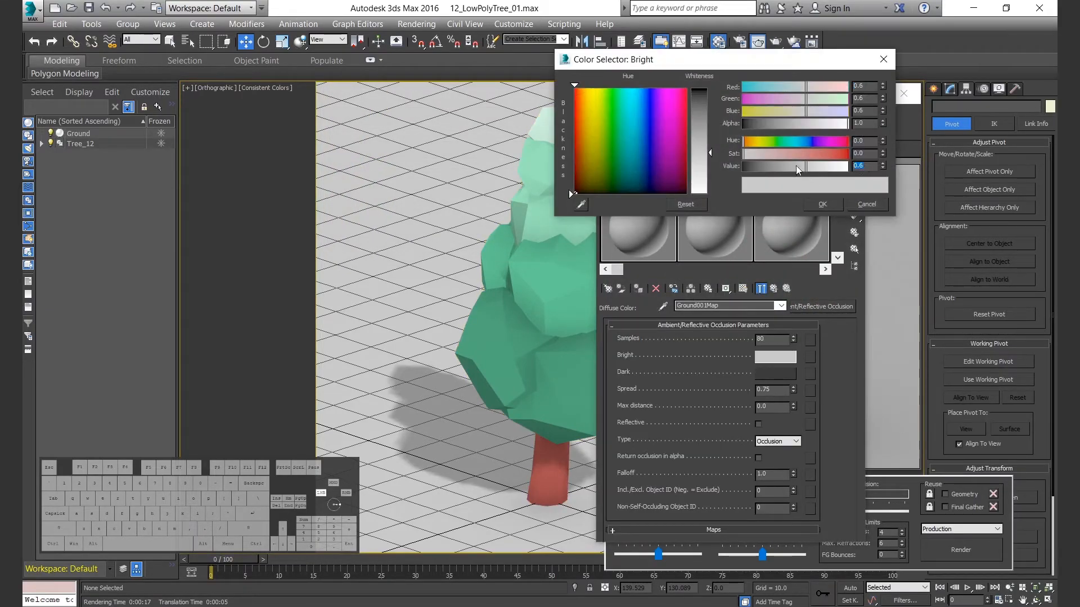
click(815, 210)
right_click(777, 358)
click(807, 366)
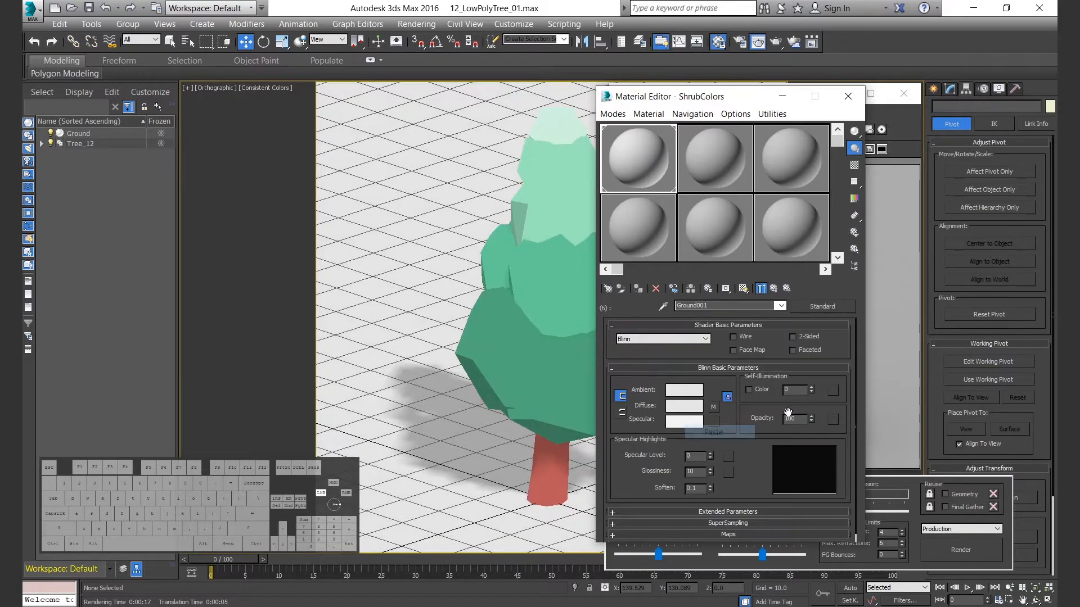
click(847, 96)
click(948, 558)
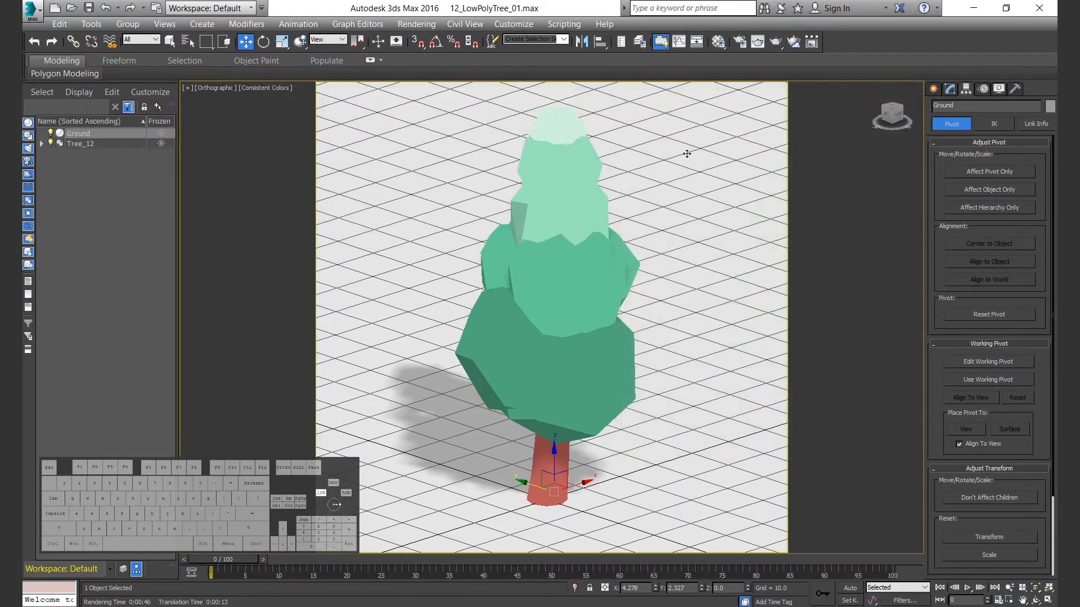
Create a standard Skylight on the ground beside the tree at about X 71.5, Y 18.9.
click(934, 89)
click(965, 109)
click(1024, 205)
click(739, 394)
right_click(738, 394)
Check the skylight mode and Final Gather options in the mental ray render setup.
click(739, 42)
click(240, 199)
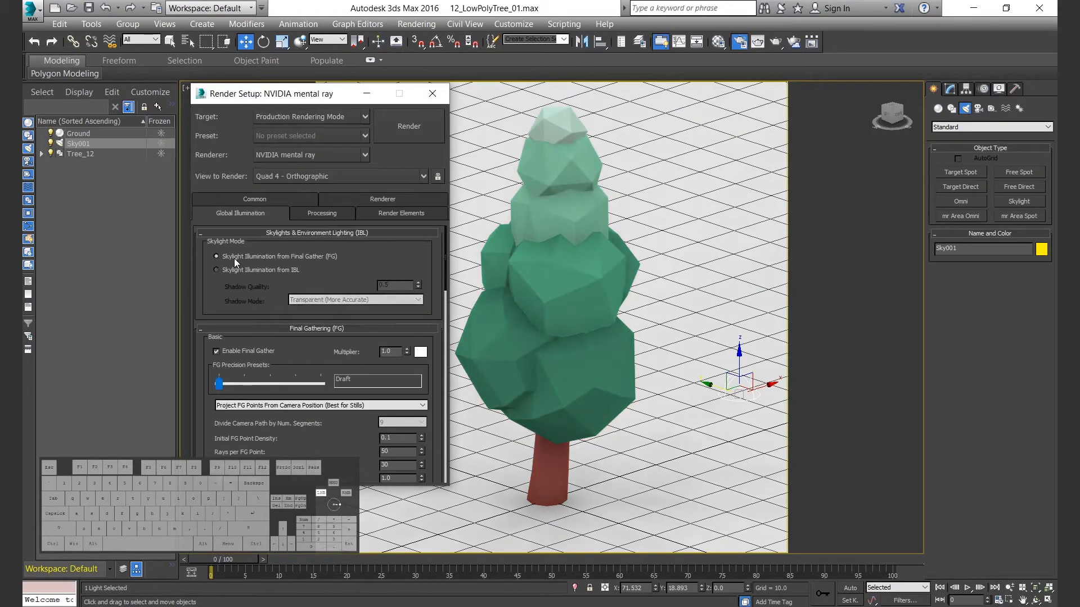
click(433, 93)
Rename the skylight to SkyFill.
click(949, 89)
drag(957, 106, 943, 105)
text(Fill)
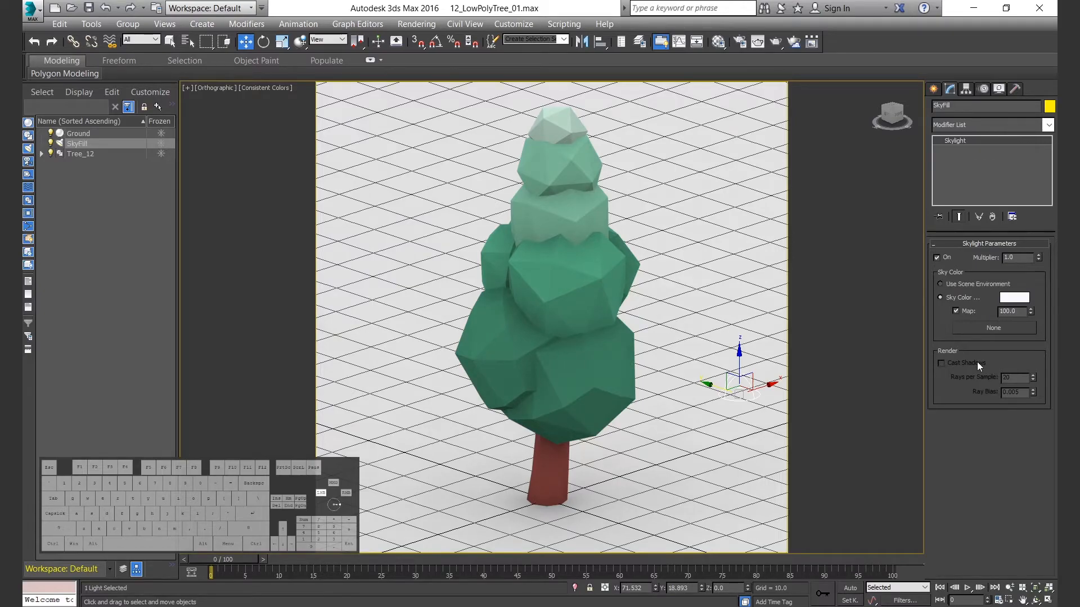
Switch to four viewports and create a standard Target Spot in the Left view, aimed down at the tree.
key(alt+w)
scroll(468, 434, down, 4)
click(468, 434)
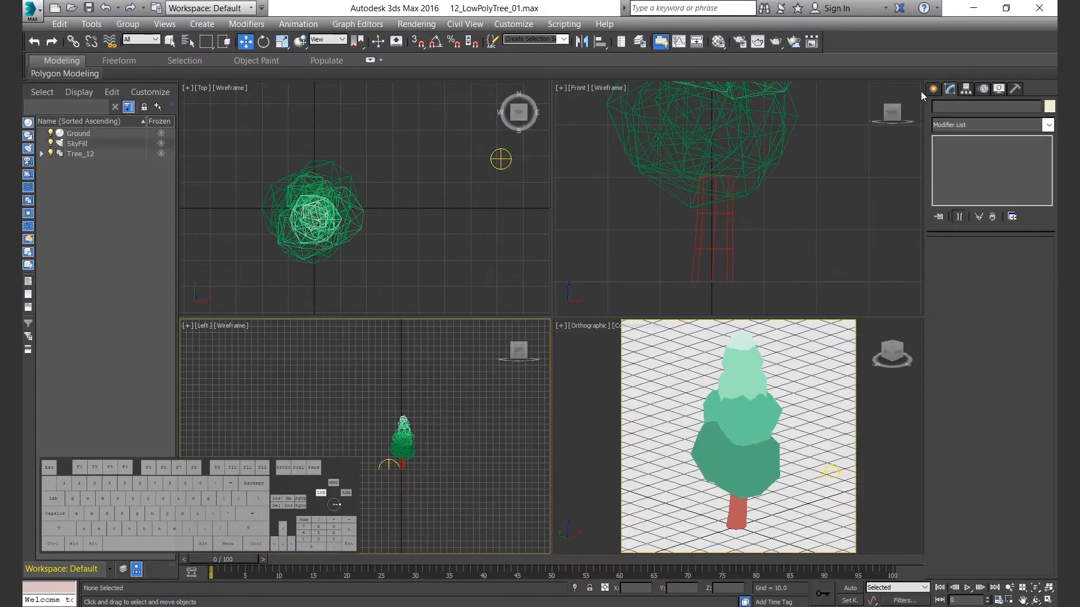
click(933, 89)
click(961, 172)
drag(273, 371, 335, 423)
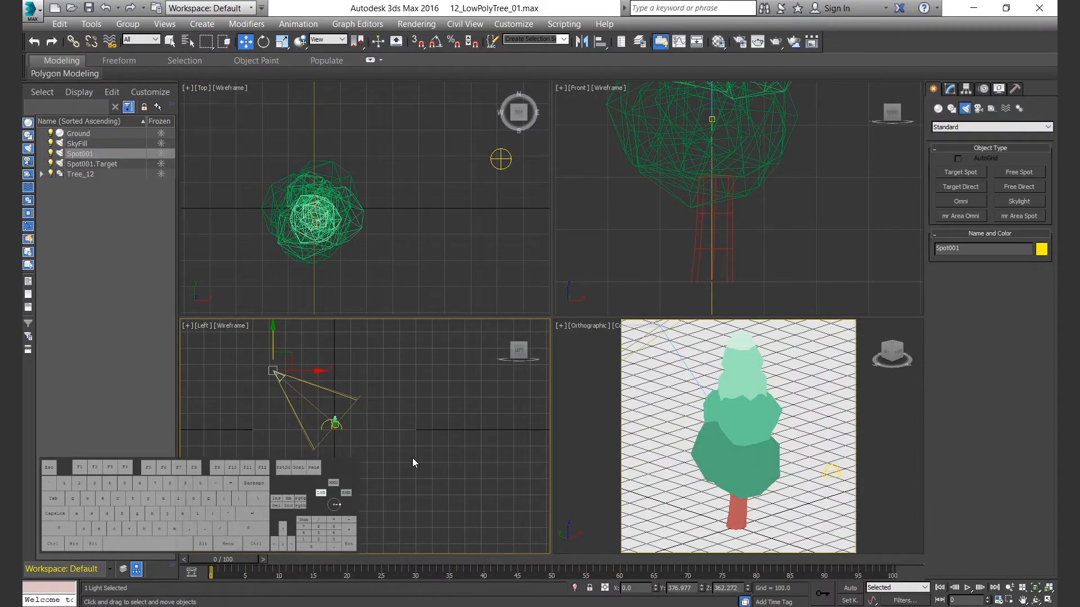
Reset the spotlight target's Y and Z positions to 0.
click(90, 163)
right_click(701, 589)
right_click(747, 589)
Move the spotlight itself to X -200, Y 400, Z 400.
click(279, 374)
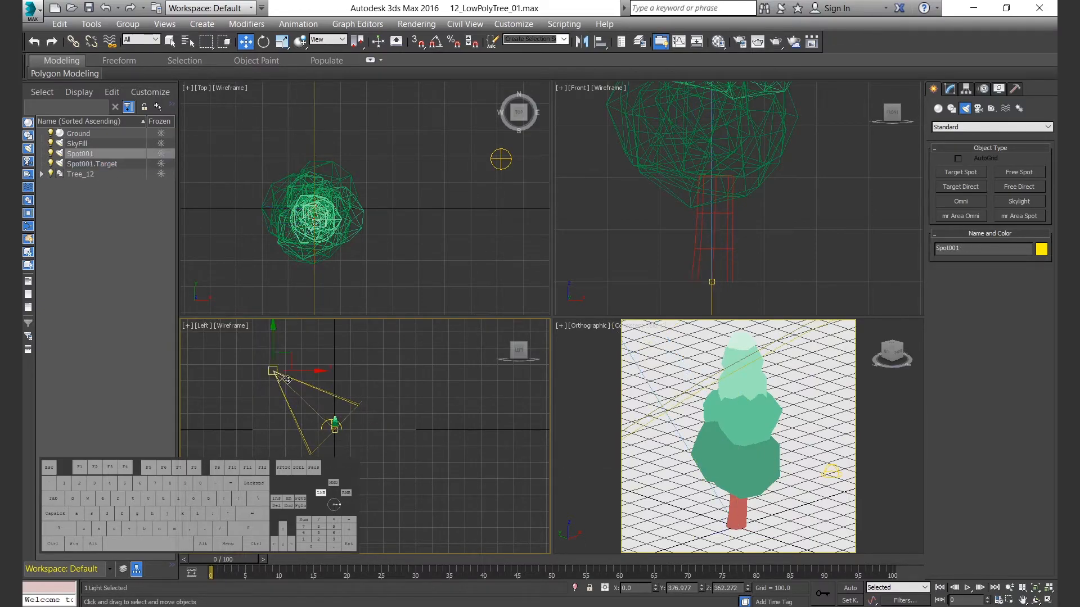
scroll(355, 233, down, 8)
drag(338, 200, 269, 185)
text(-200)
key(Tab)
text(400)
key(Tab)
text(400)
key(Return)
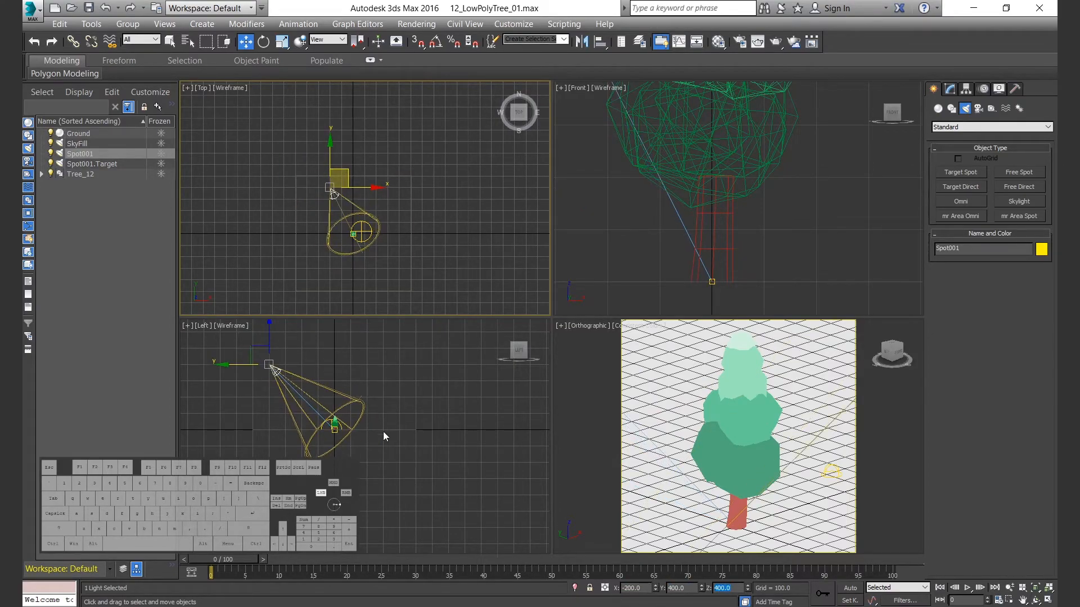
Rename the spotlight to SpotKey and turn on its shadows using Ray Traced Shadows.
click(949, 90)
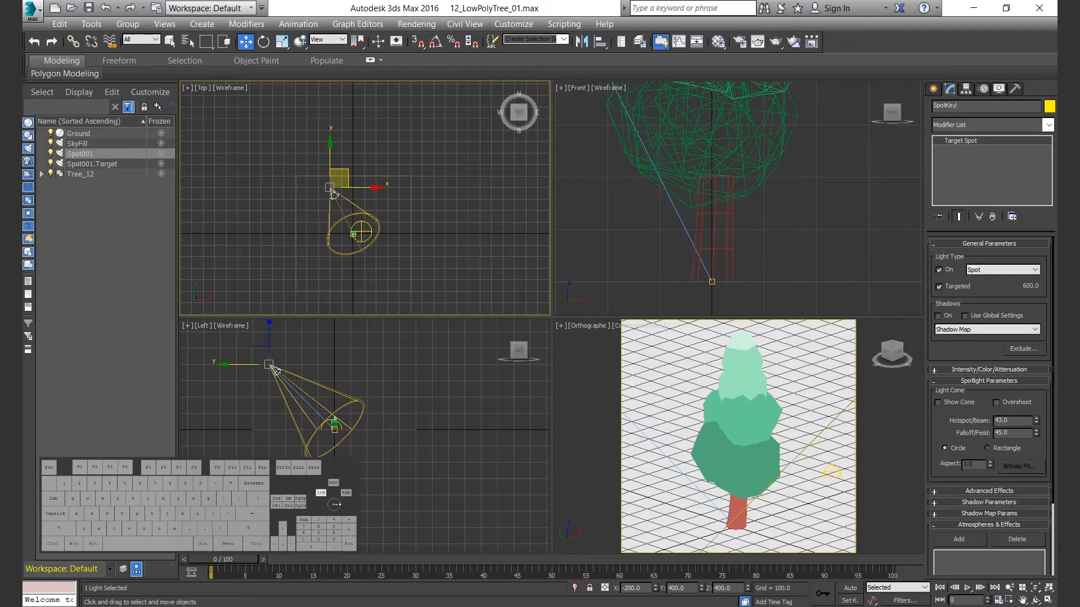
click(948, 316)
click(987, 330)
click(959, 363)
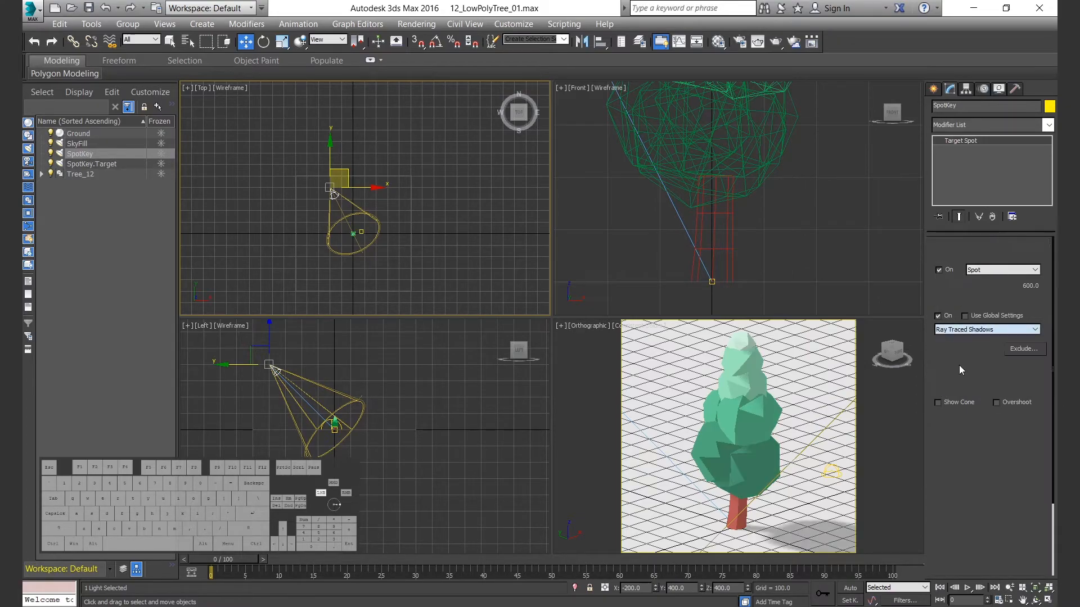
Adjust SpotKey's intensity multiplier, then set its hotspot to 80 and its falloff to 120.
click(989, 369)
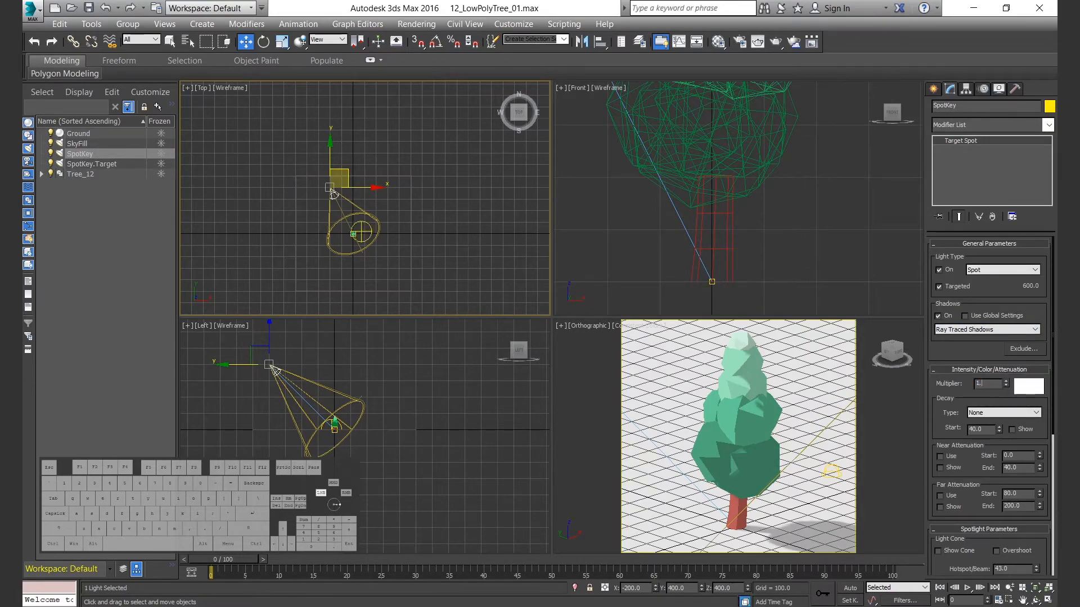
click(989, 370)
key(Tab)
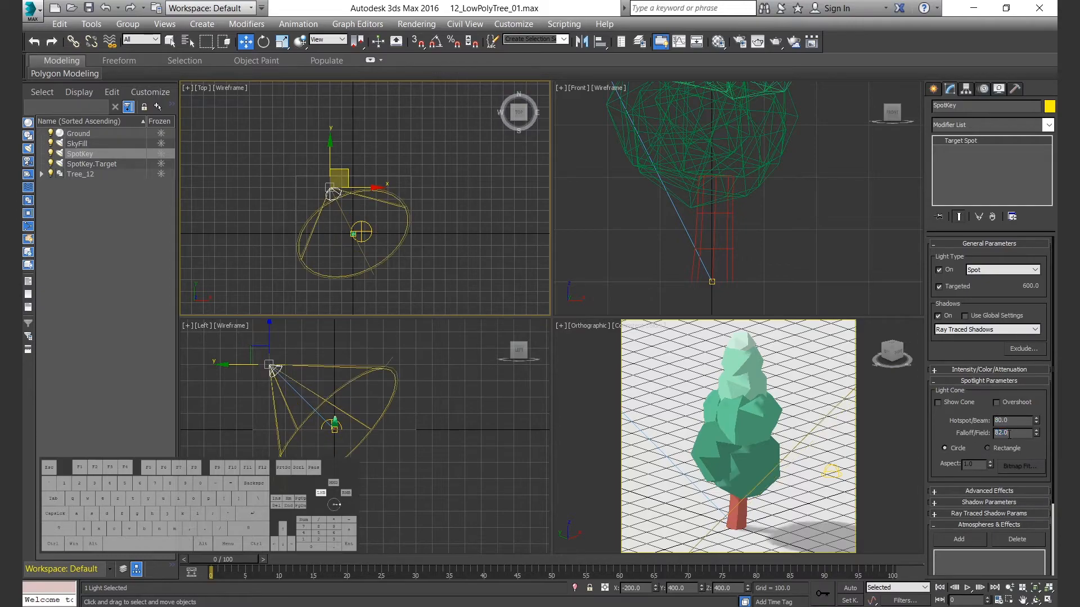
key(Return)
right_click(789, 443)
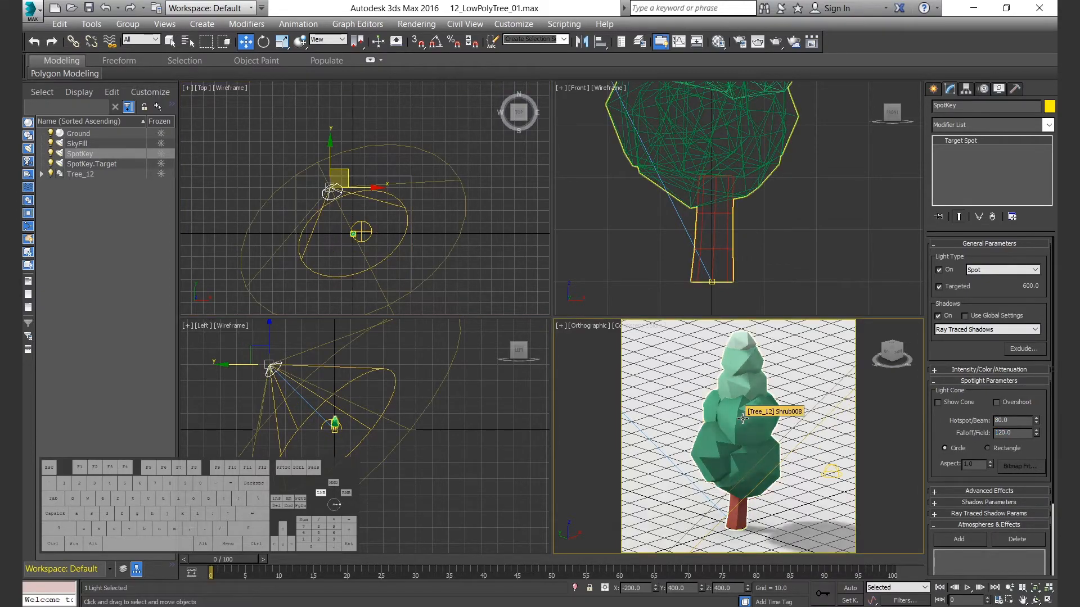
Reposition SpotKey to X -400, Y -200 at its existing height.
drag(343, 175, 306, 221)
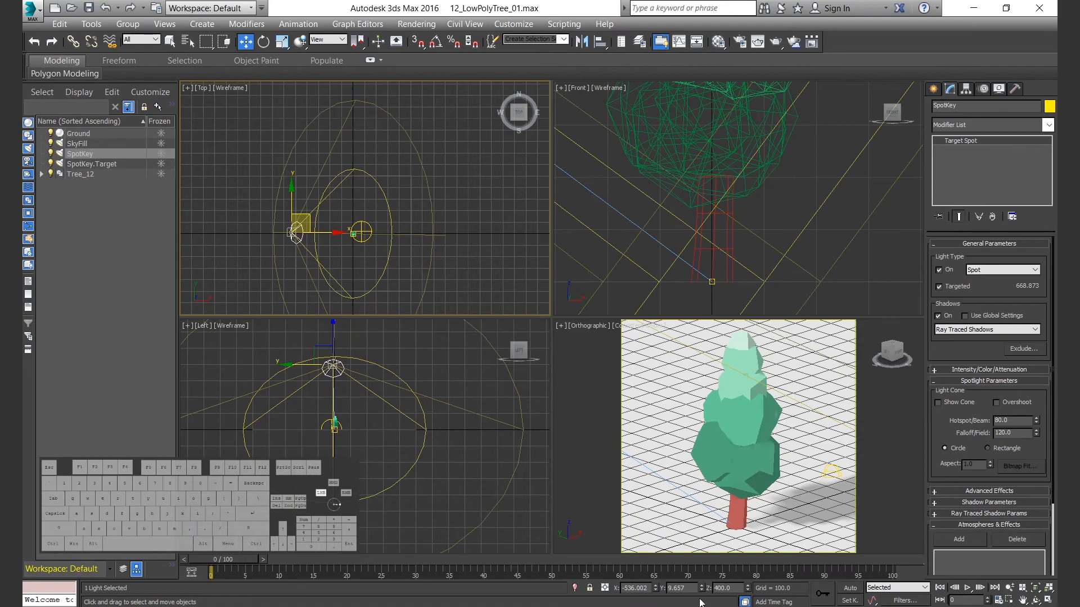
text(200)
key(Return)
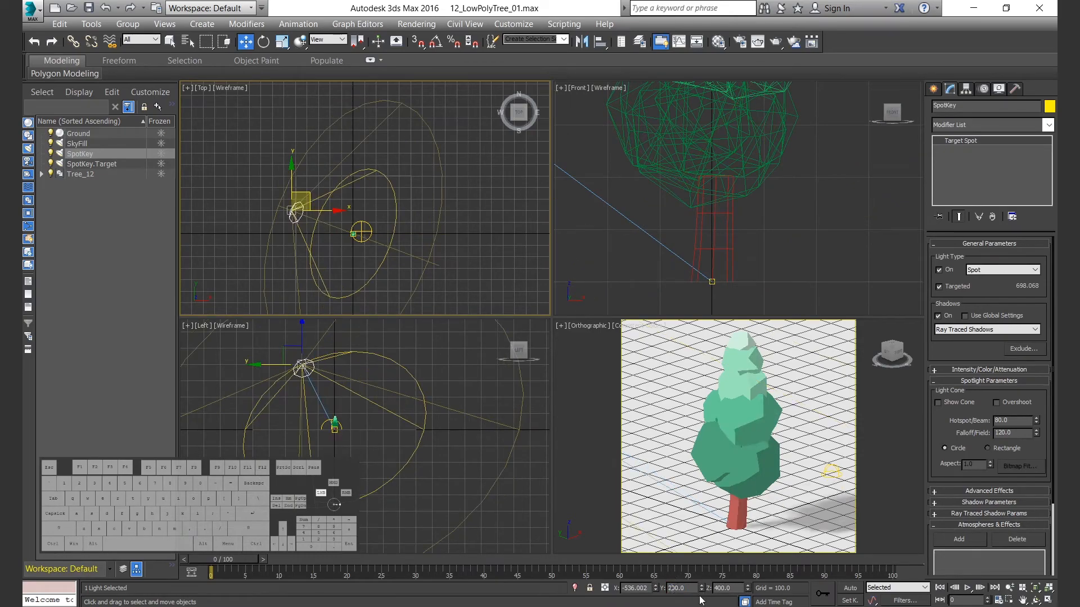
drag(653, 589, 608, 587)
text(-400)
key(Return)
Test-render the orthographic view to check the key light and the tree's shadow.
right_click(783, 504)
key(shift+q)
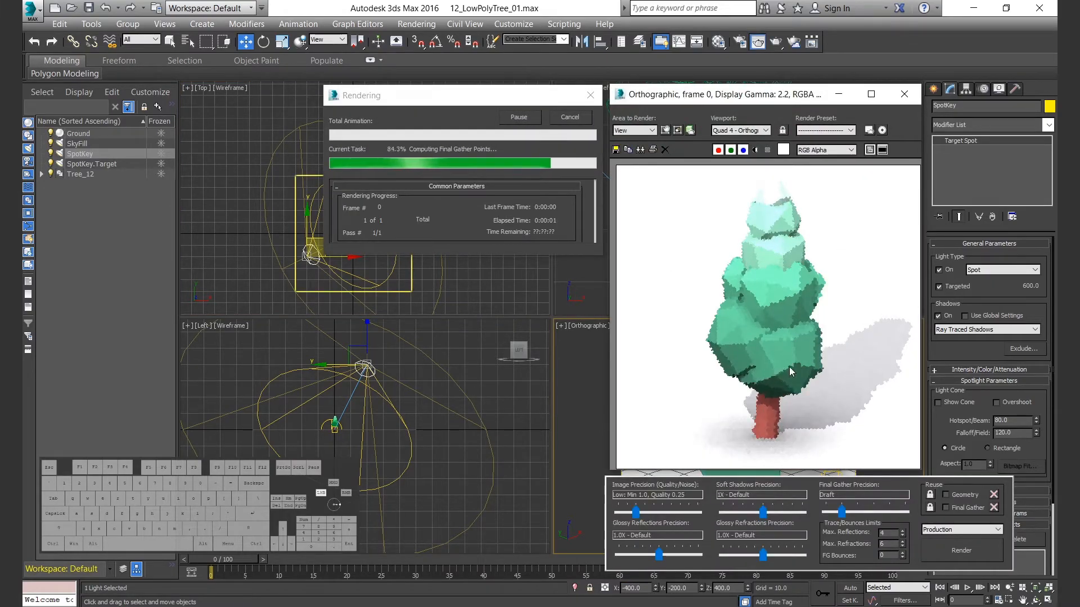
click(903, 94)
Set the SkyFill multiplier to 0.8 and the SpotKey multiplier to 1.2.
click(77, 144)
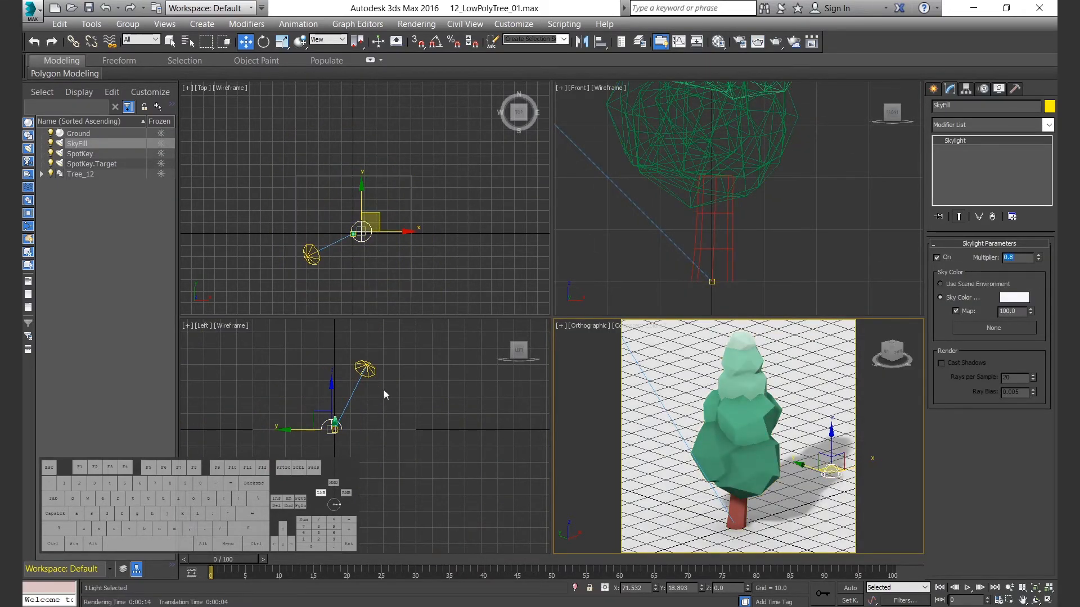
click(364, 369)
click(1014, 371)
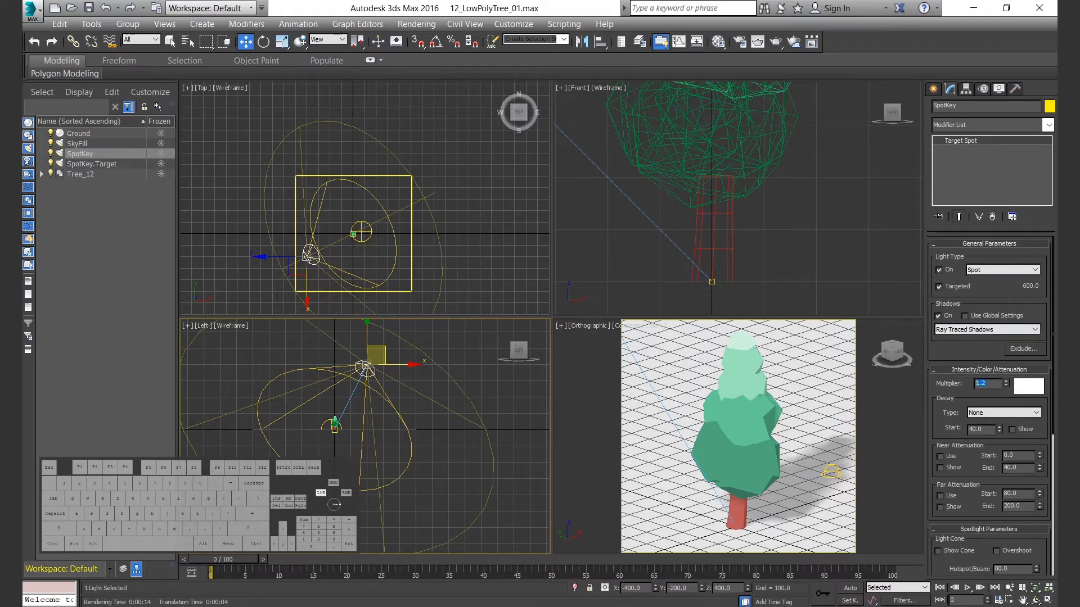
Select the ground and set its occlusion map's Bright color value to 0.5.
click(816, 376)
key(m)
click(713, 408)
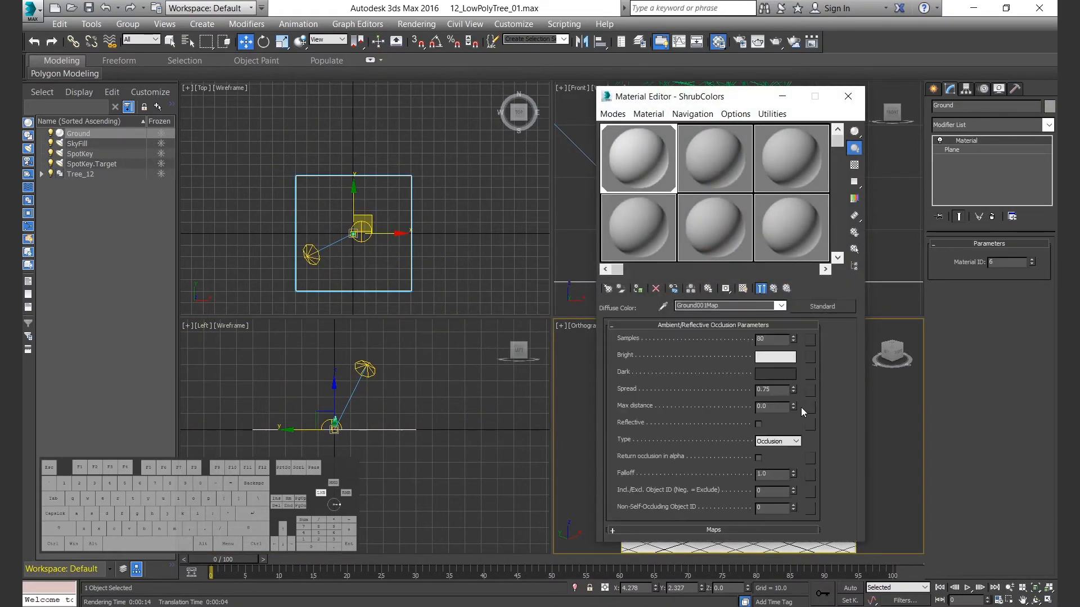
click(776, 357)
drag(868, 166, 776, 172)
text(0.5)
key(Return)
click(819, 205)
Copy the 0.5 Bright color onto the ground sub-material's diffuse color and close the Material Editor.
right_click(774, 357)
click(804, 366)
click(773, 288)
right_click(677, 409)
click(708, 432)
click(848, 96)
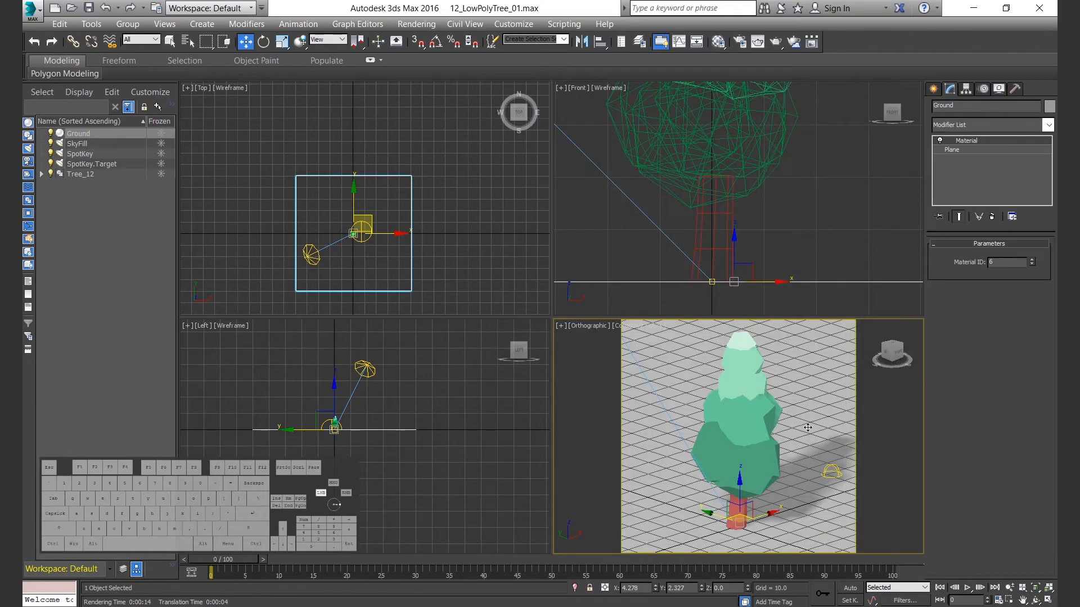
Maximize the orthographic view and render the lit tree.
key(alt+w)
key(shift+f)
key(shift+q)
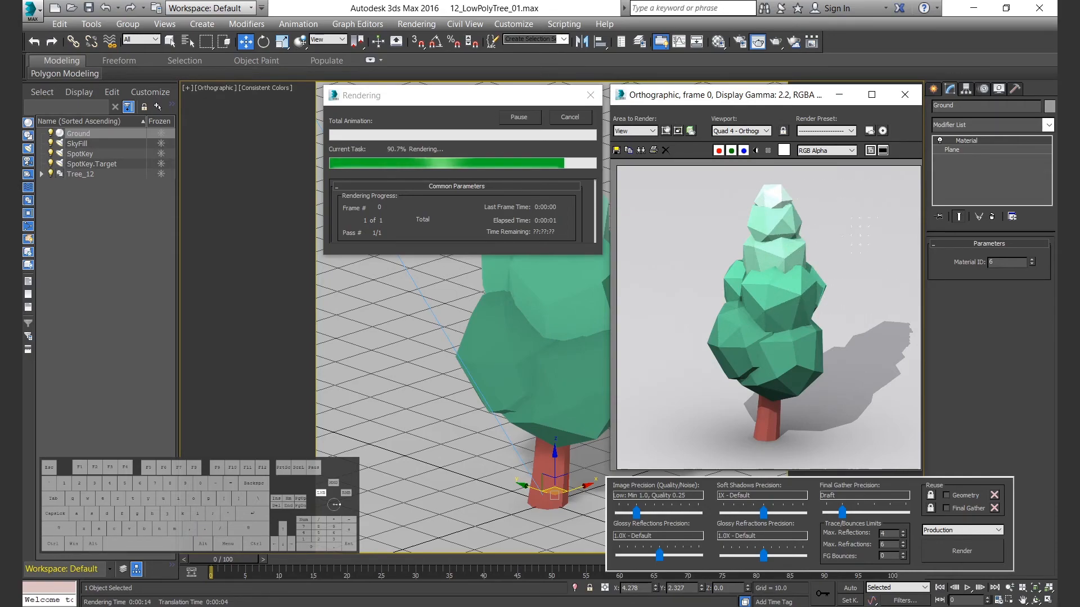
Save the render as 12_LowPolyTree_01.png in PNG format, RGB 48 bit with the alpha channel.
click(616, 150)
click(760, 327)
click(694, 386)
key(BackSpace)
text(2)
click(717, 405)
click(713, 479)
click(1020, 384)
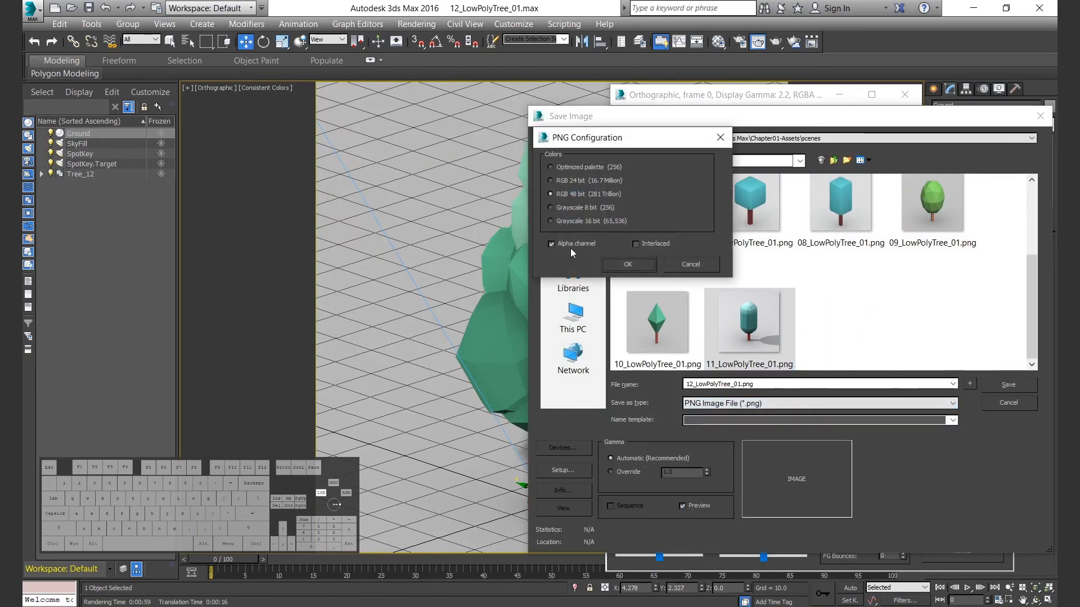
click(637, 266)
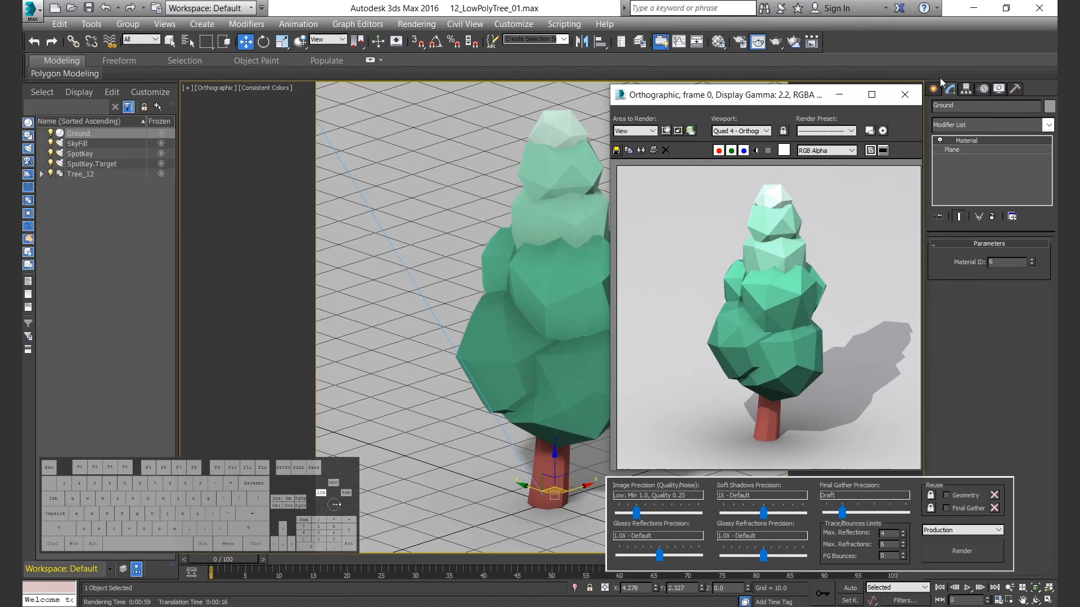